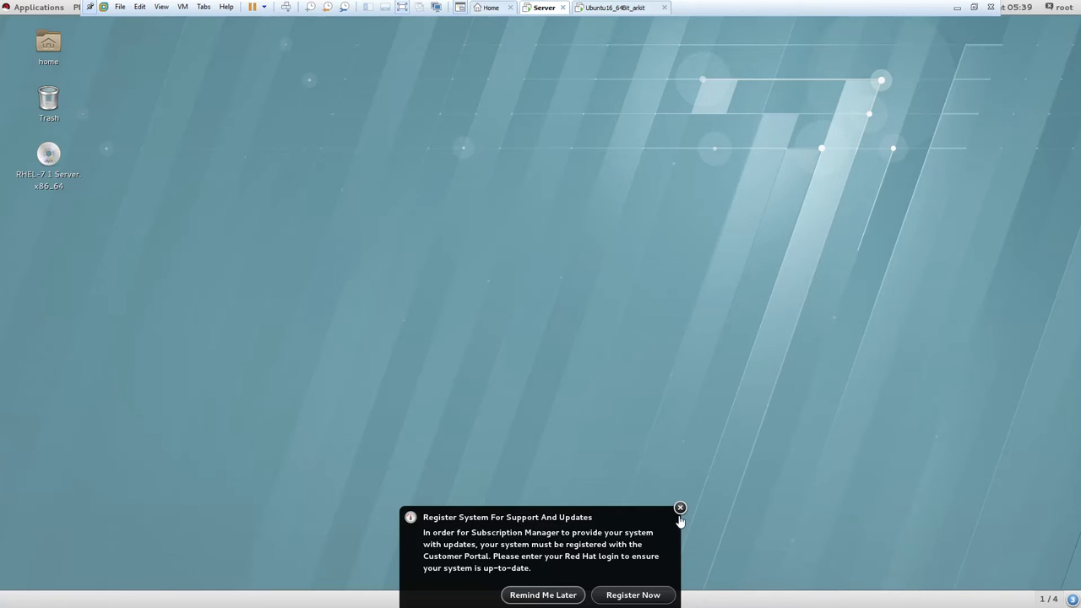
Dismiss the system registration notification and unpin the full-screen virtual machine toolbar
click(681, 509)
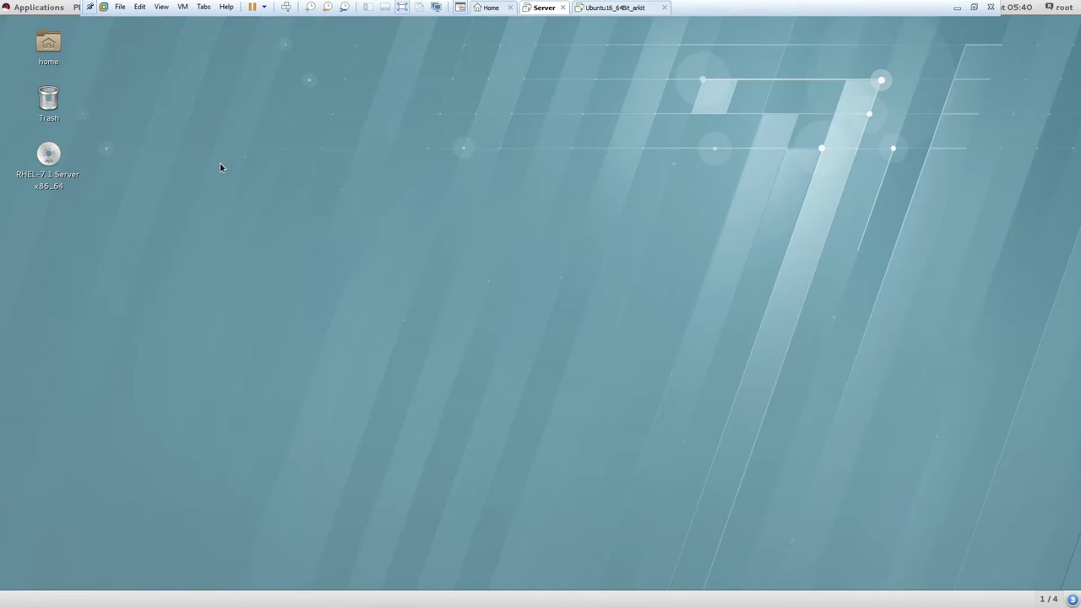
click(90, 8)
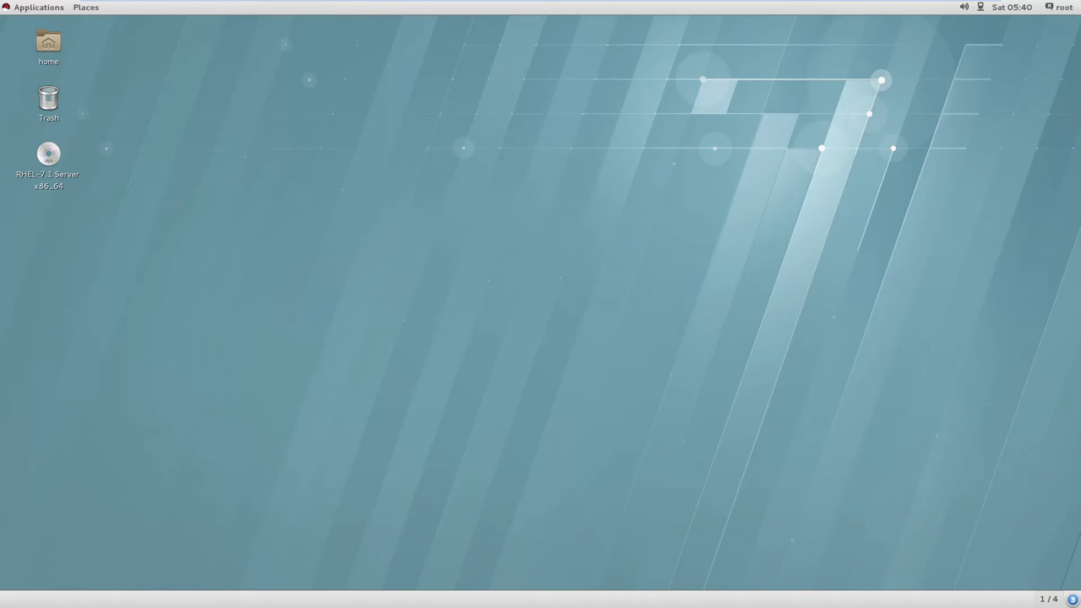
mouse_move(38, 561)
mouse_down()
mouse_move(72, 603)
mouse_move(37, 564)
mouse_up()
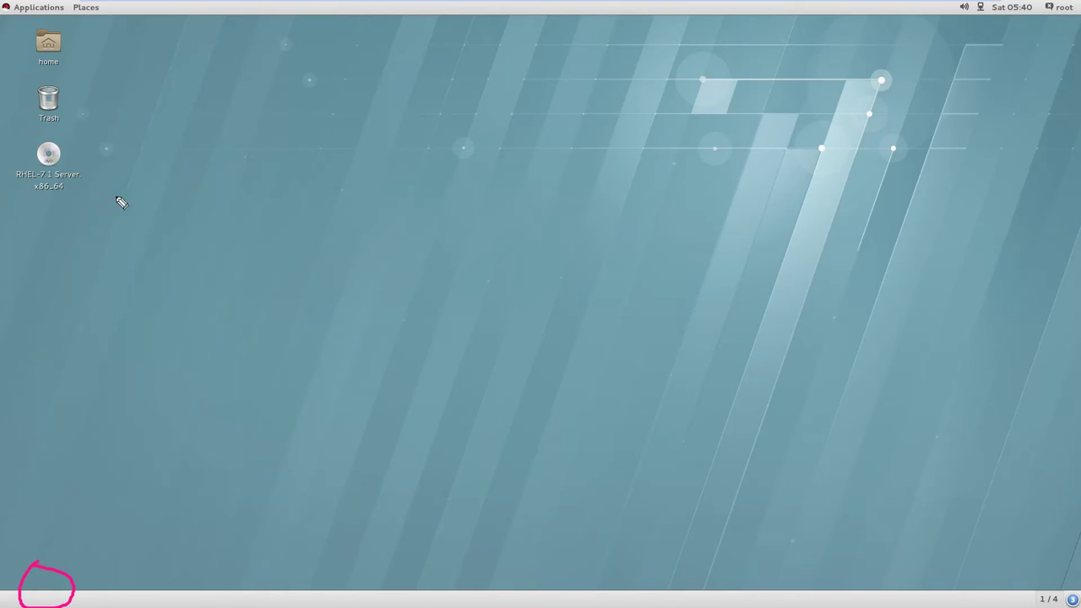
mouse_move(7, 16)
mouse_down()
mouse_move(38, 38)
mouse_move(146, 7)
mouse_move(62, 1)
mouse_move(7, 15)
mouse_move(25, 29)
mouse_up()
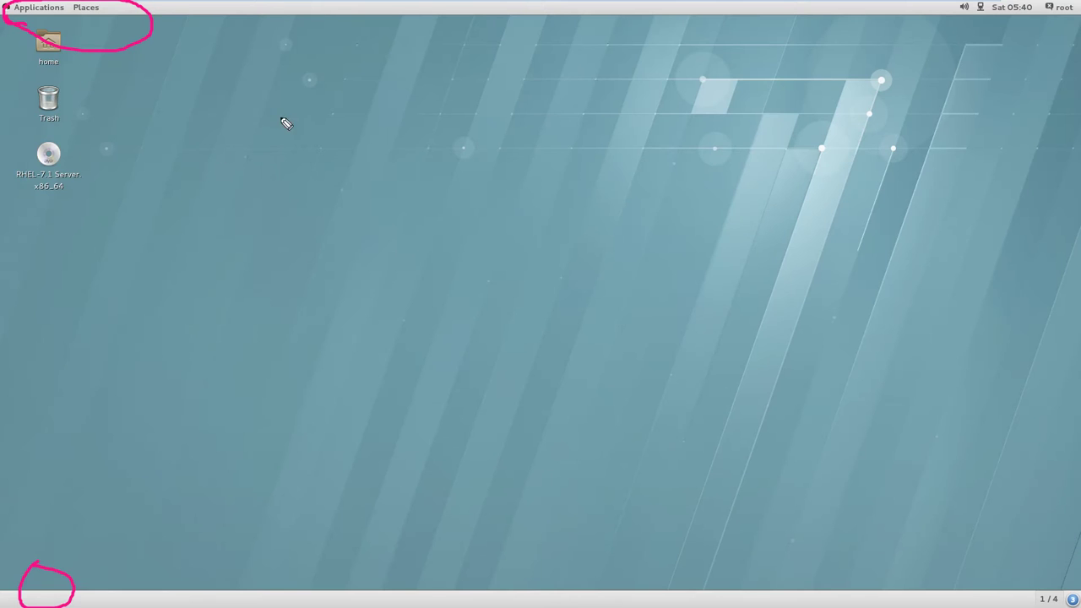
key(Escape)
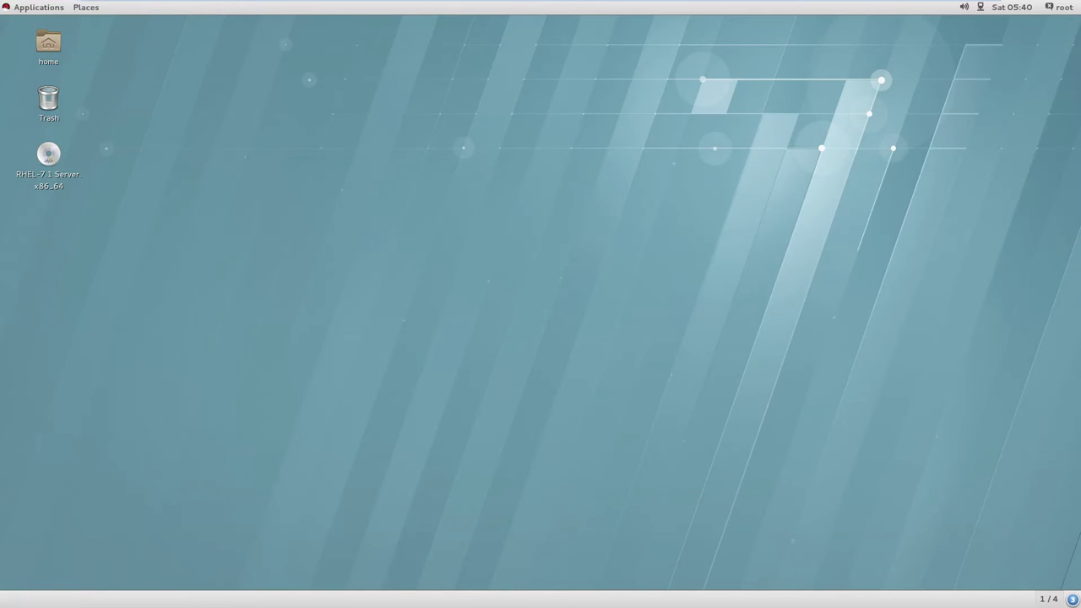
Examine the installed applications by category, including Utilities and Accessories
click(31, 11)
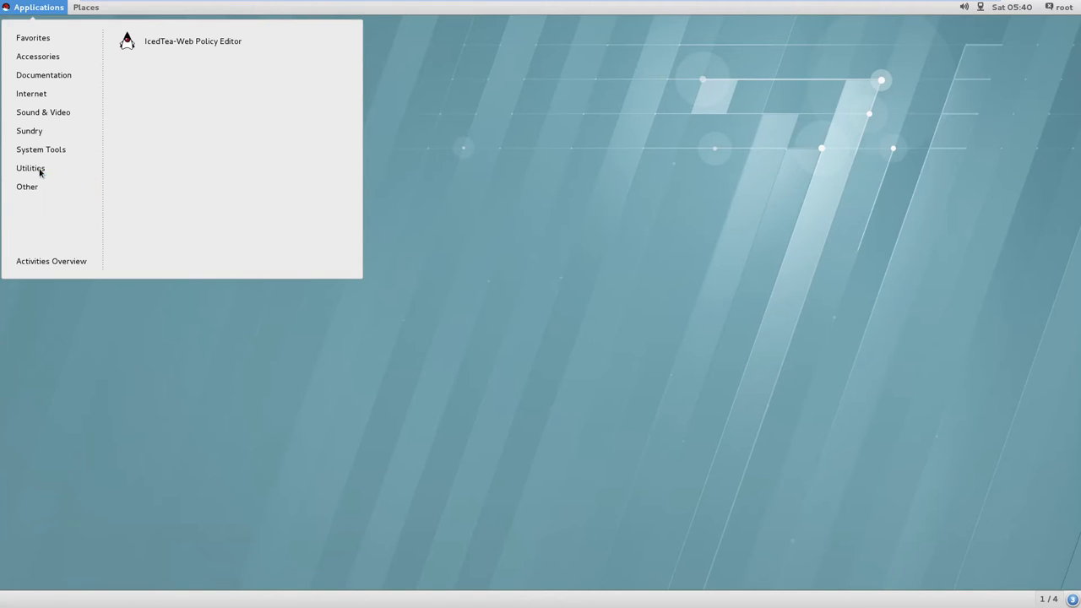
scroll(242, 147, down, 2)
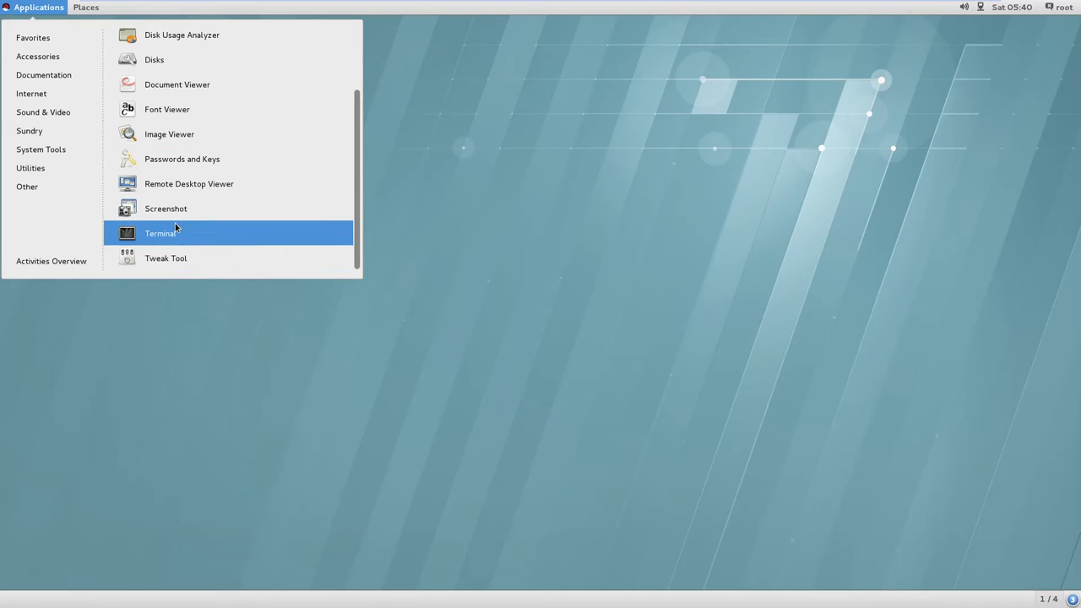
scroll(173, 169, up, 3)
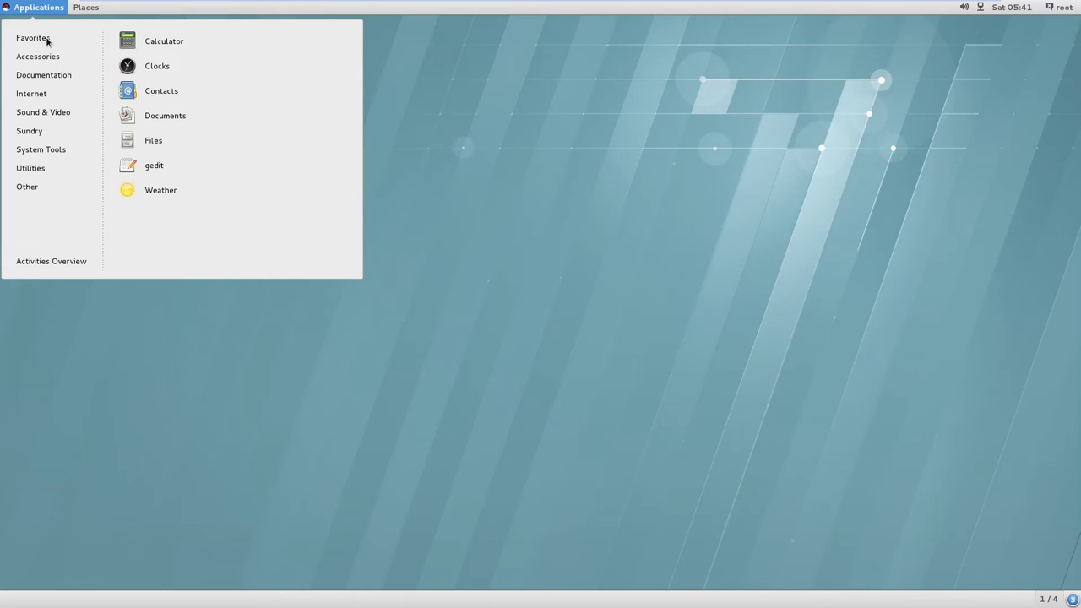
Open the Home folder in the file manager, switch to the Computer location and enlarge the window
click(85, 7)
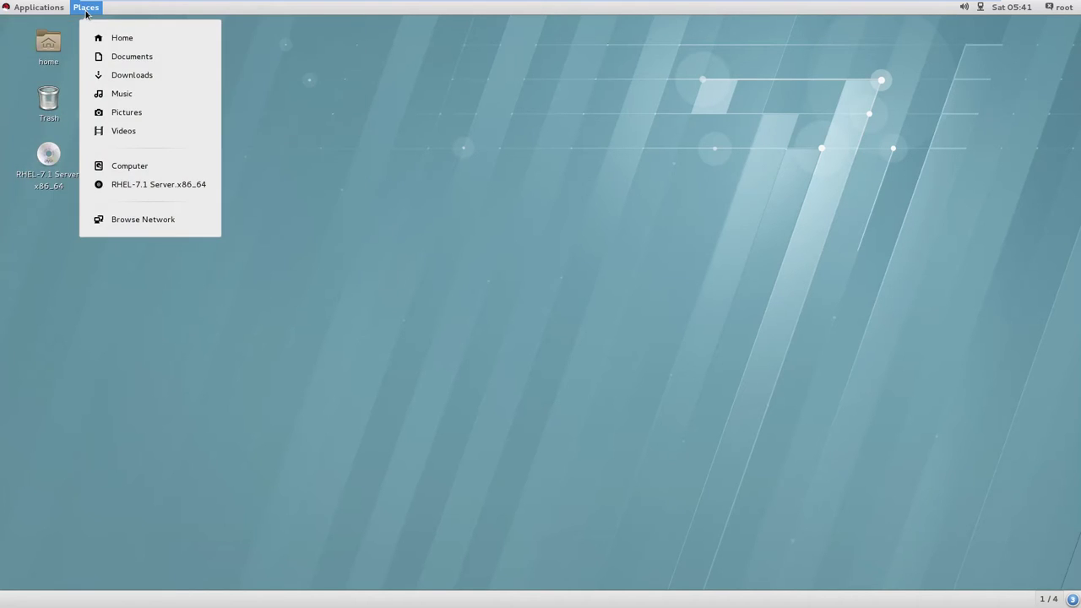
click(123, 38)
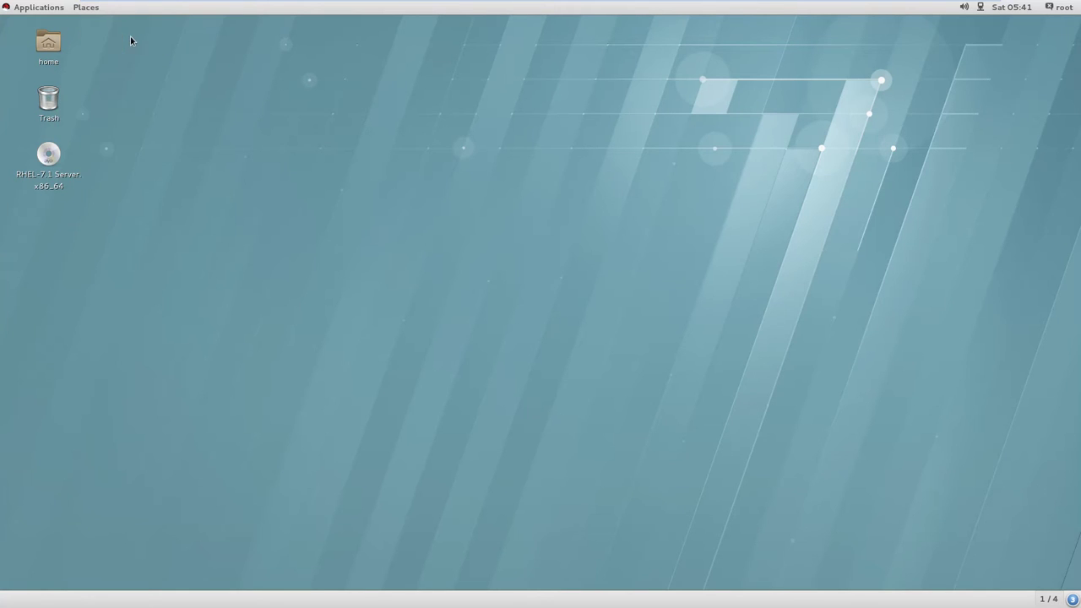
drag(293, 119, 485, 95)
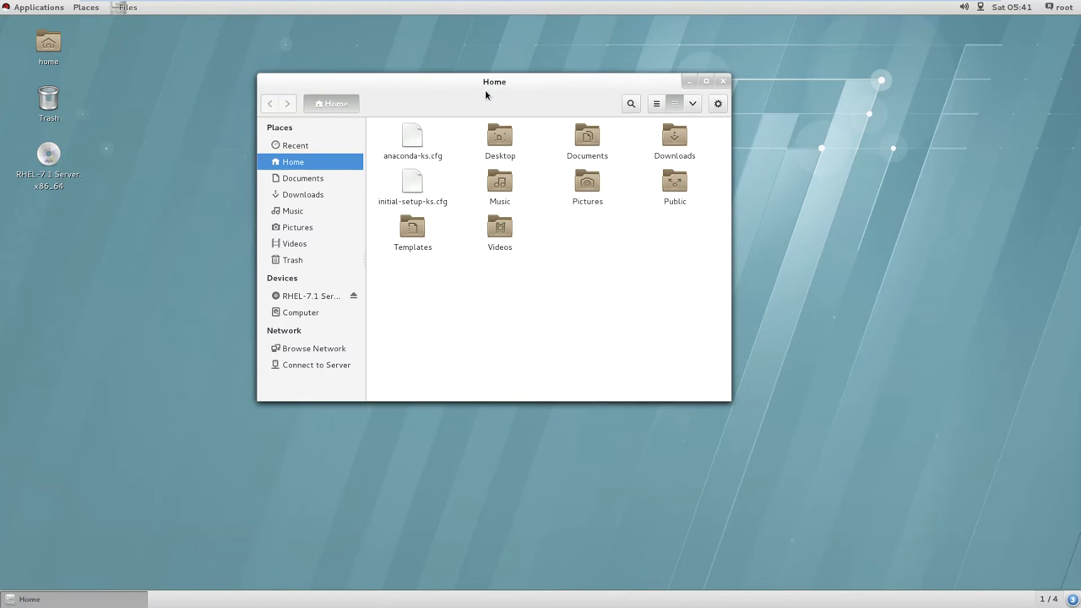
click(309, 313)
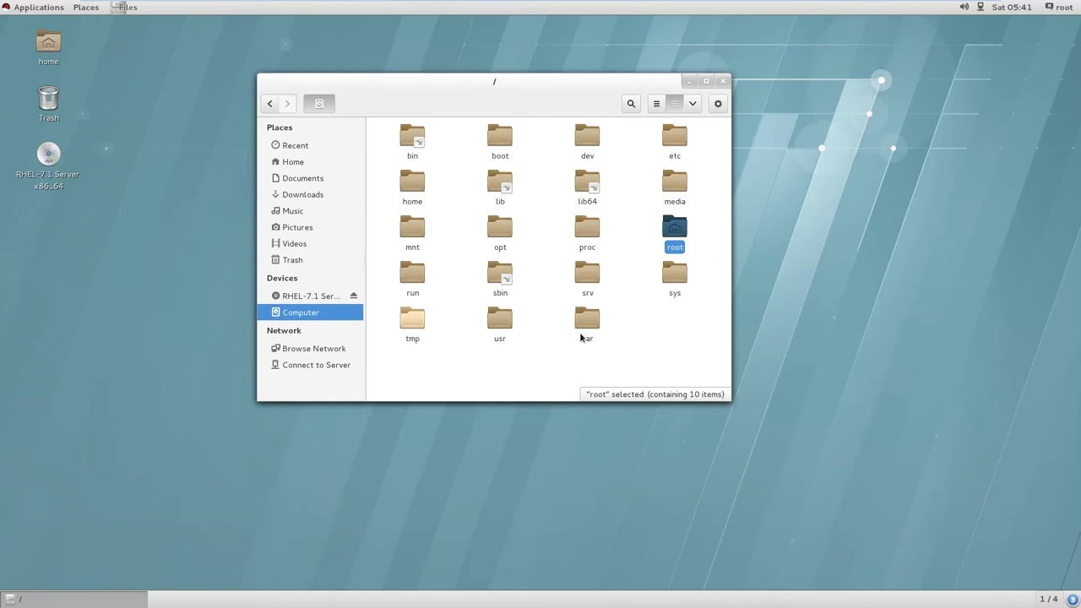
drag(731, 401, 1034, 514)
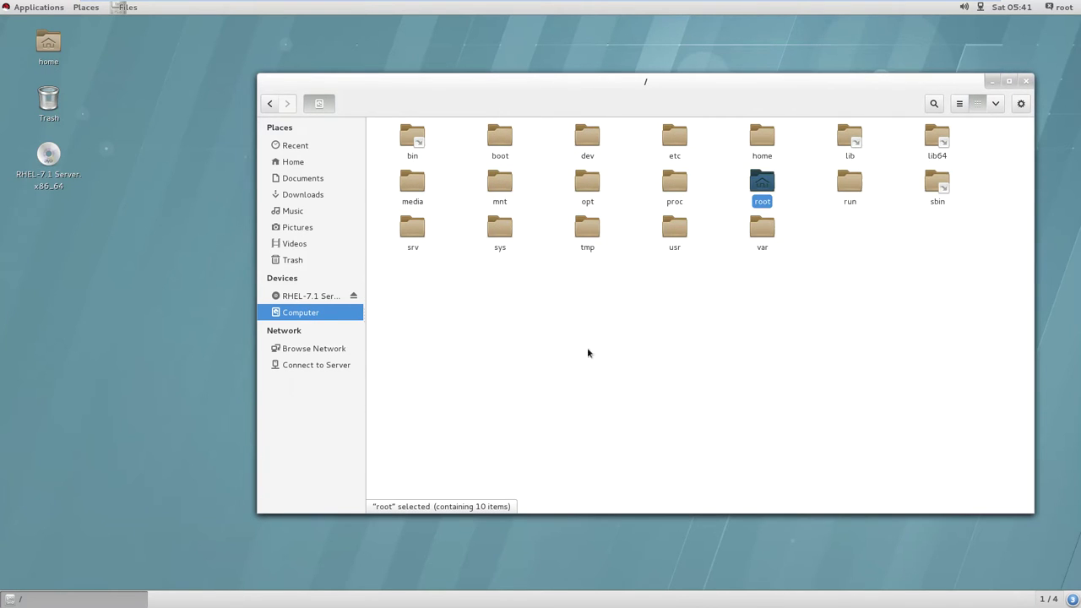
Look inside the rh folder under opt and return to the file system root
click(735, 352)
double_click(588, 184)
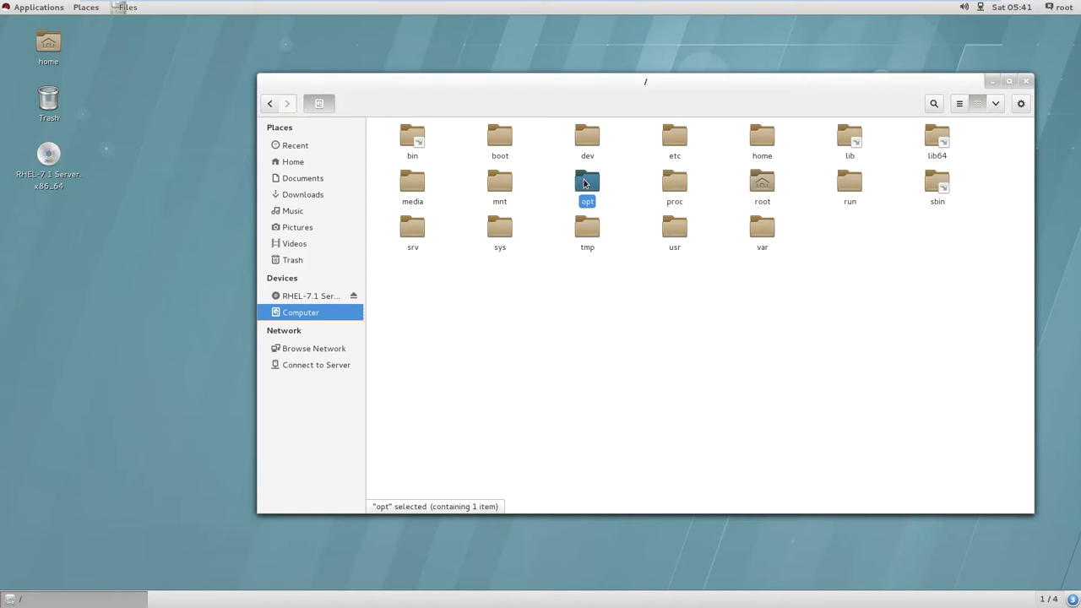
double_click(419, 148)
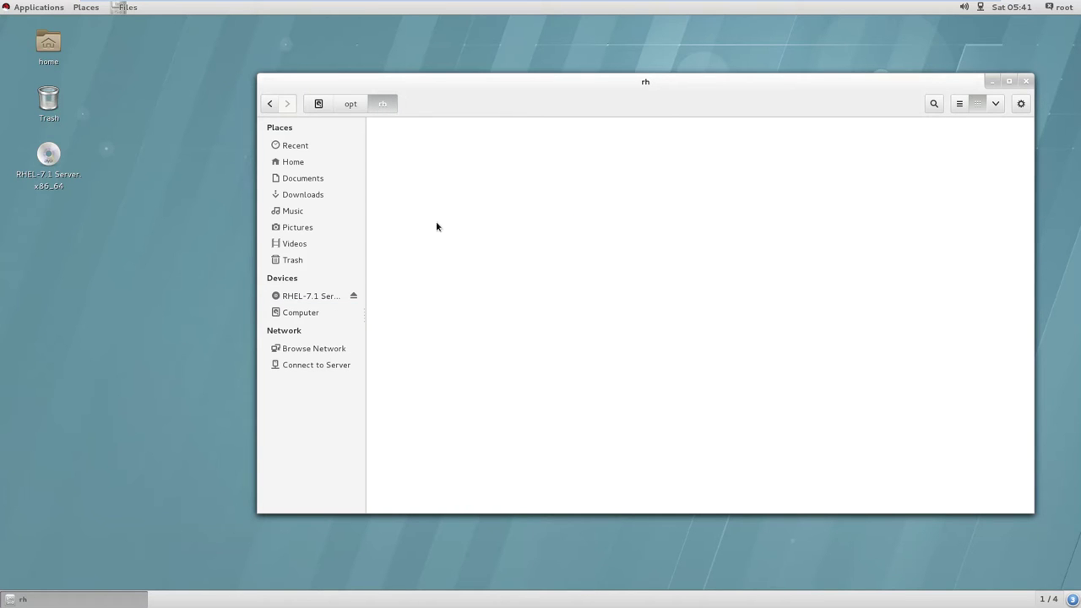
click(318, 103)
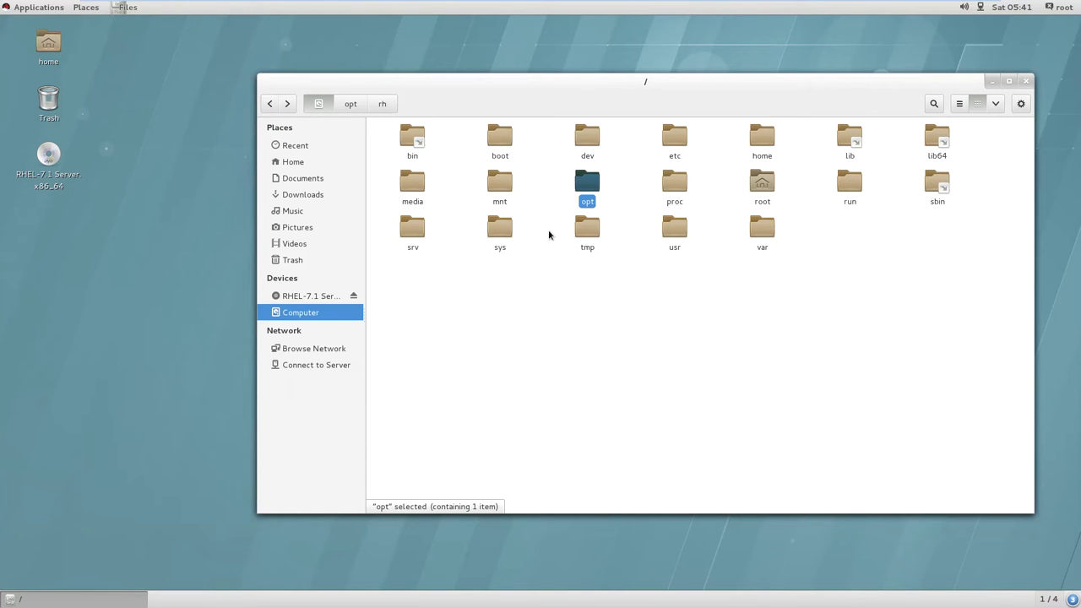
Browse to the Desktop folder in home/admin and check which actions are available for its empty area
double_click(760, 139)
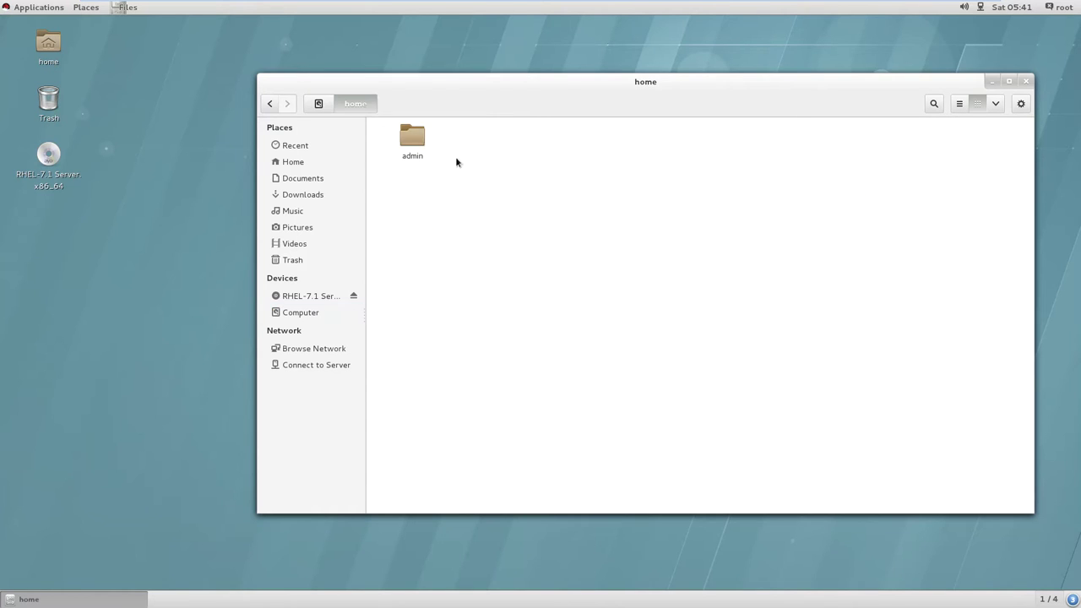
double_click(417, 137)
double_click(411, 137)
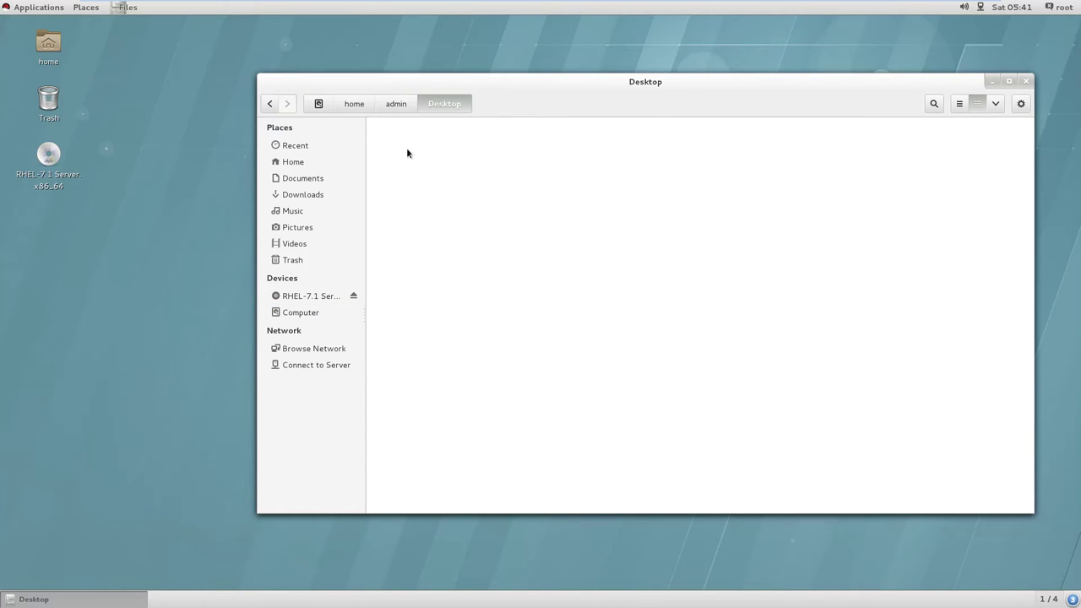
right_click(565, 238)
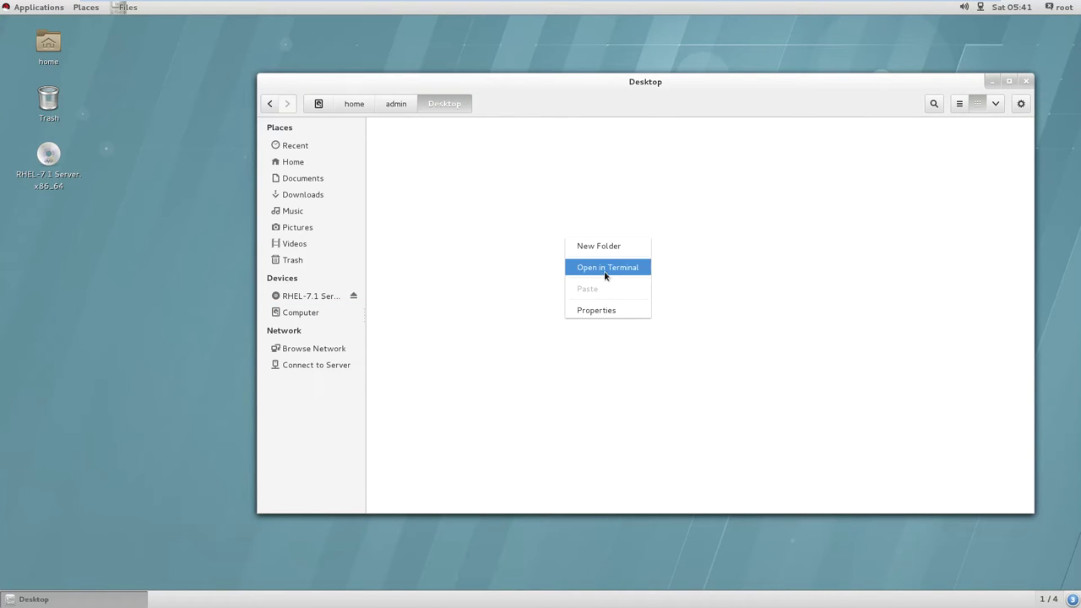
click(499, 263)
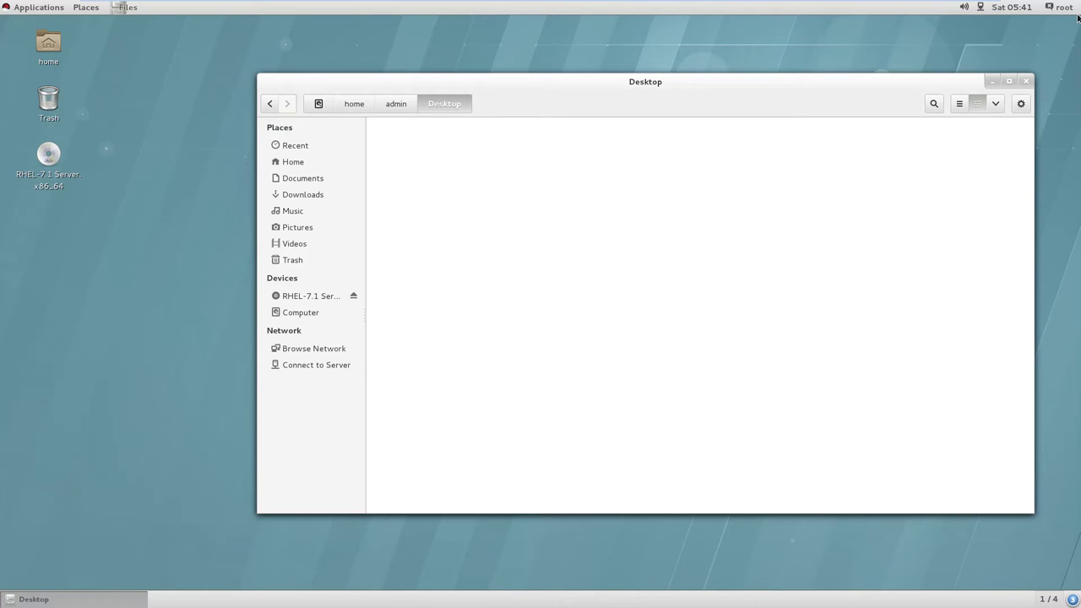
Check the sound volume controls and open the wired connection's options from the network settings
click(964, 8)
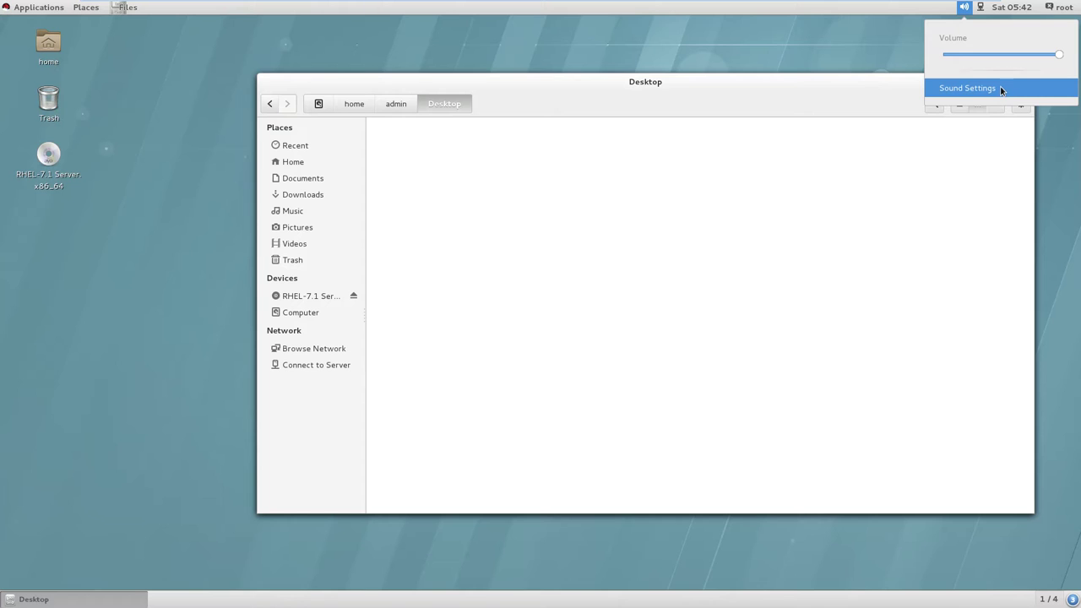
click(981, 10)
click(981, 10)
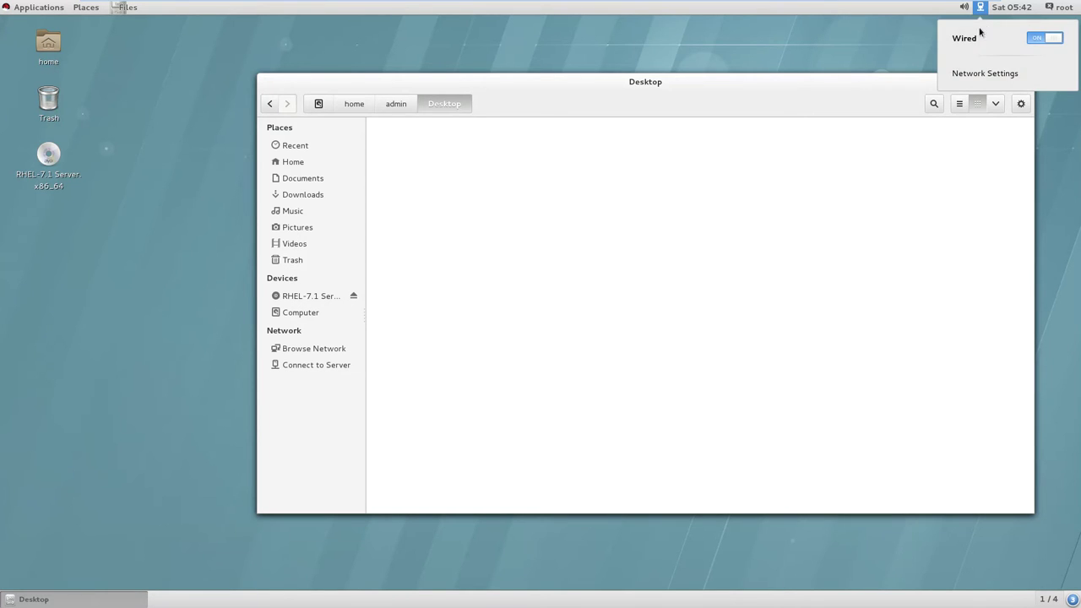
click(940, 76)
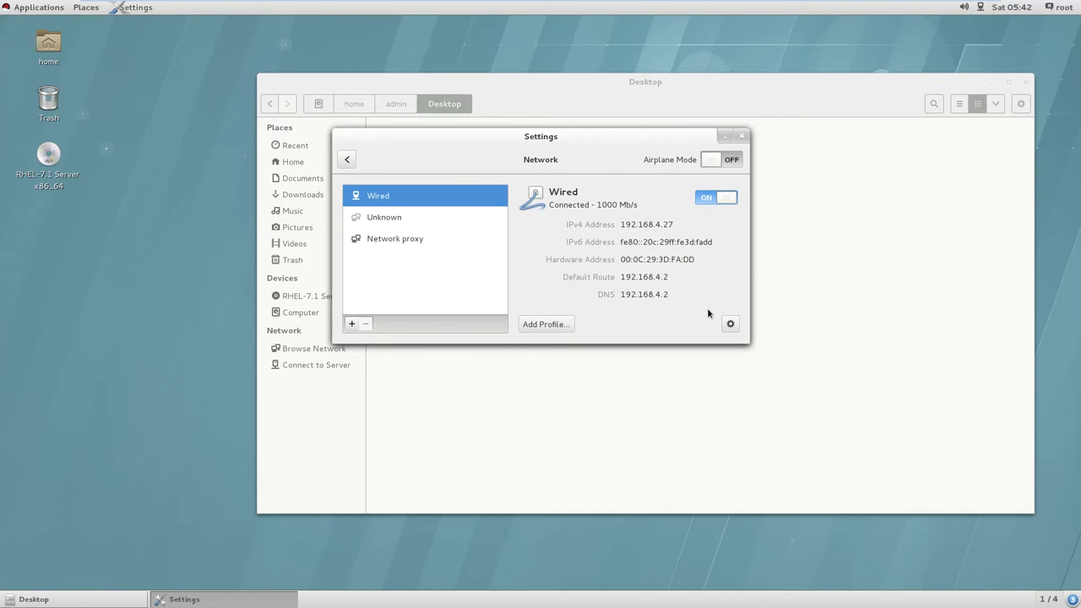
click(731, 325)
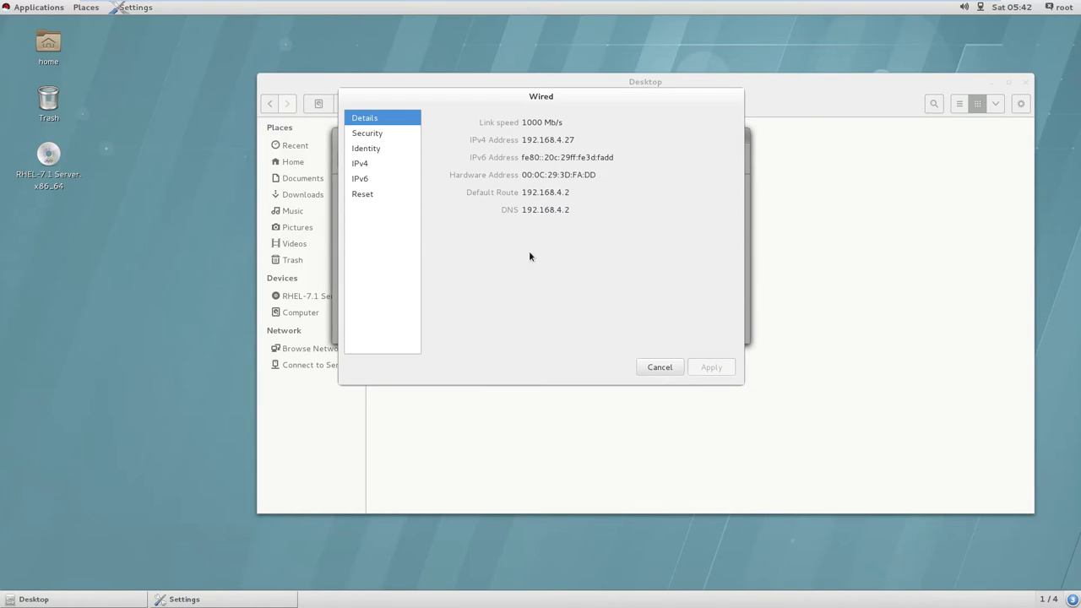
Review the wired connection's Security, Identity and IPv4 settings, including the available IPv4 addressing methods
click(371, 135)
click(366, 149)
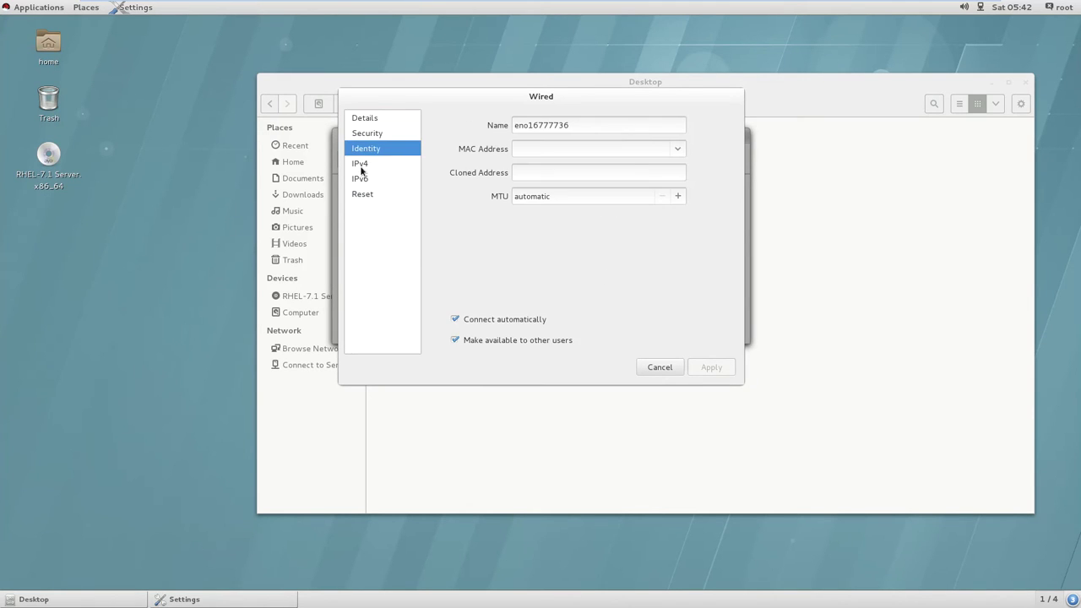
click(363, 165)
scroll(567, 236, down, 3)
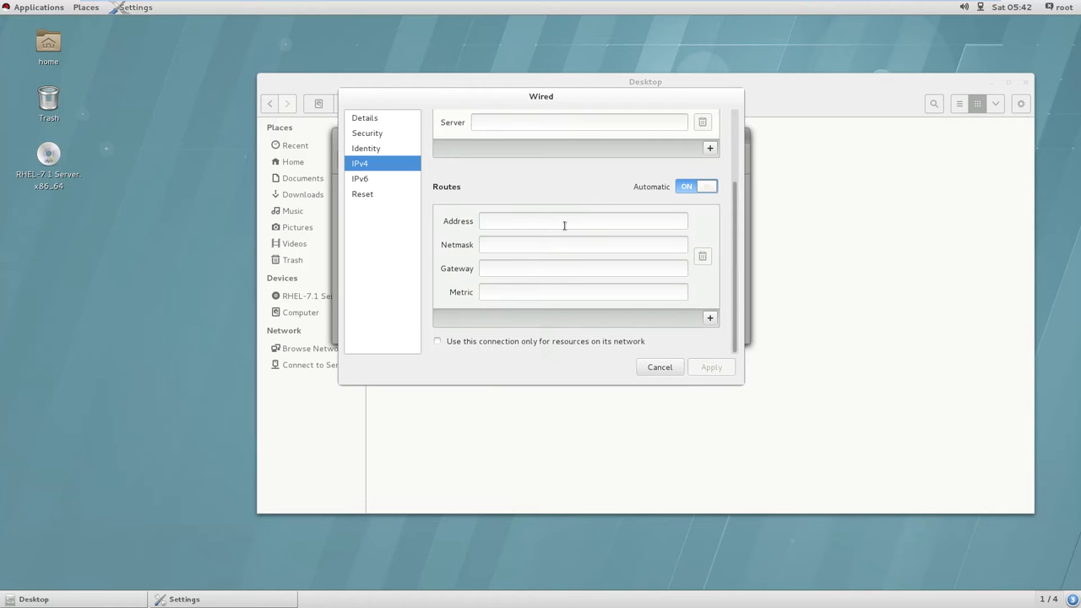
scroll(564, 225, up, 3)
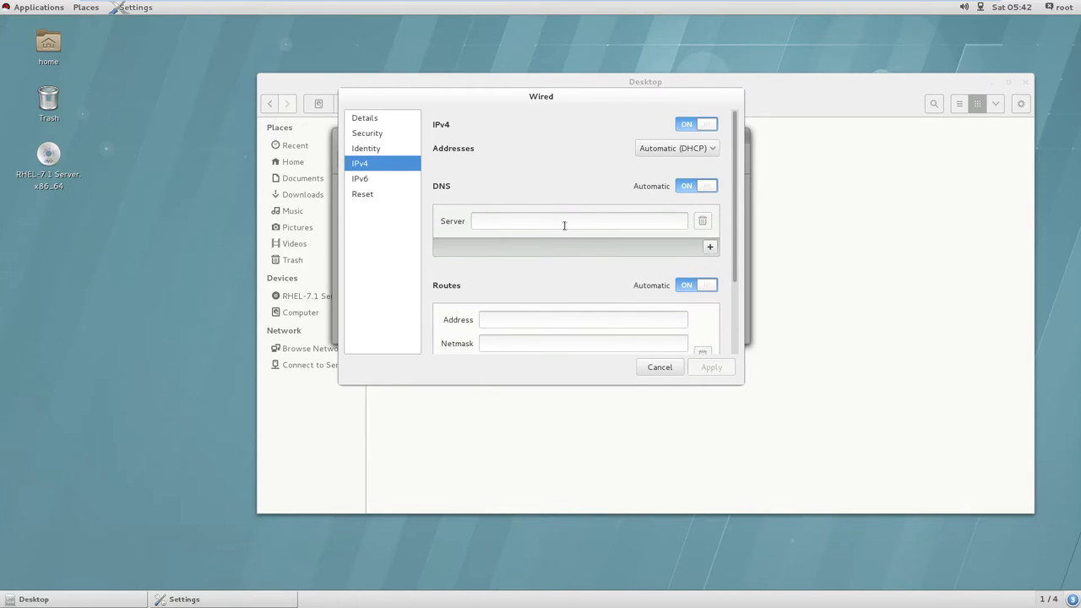
click(694, 150)
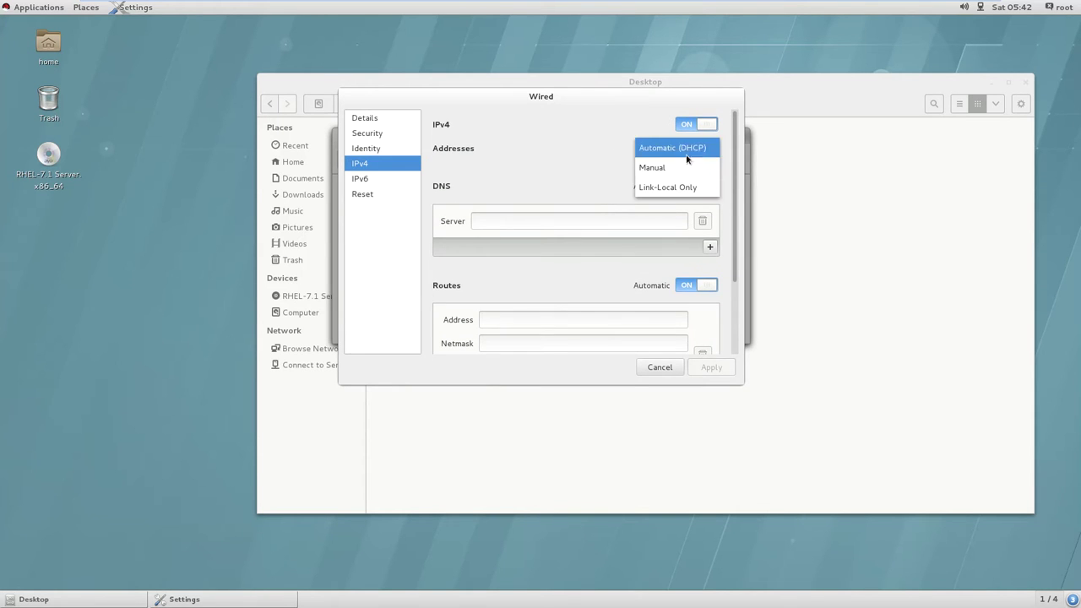
click(568, 169)
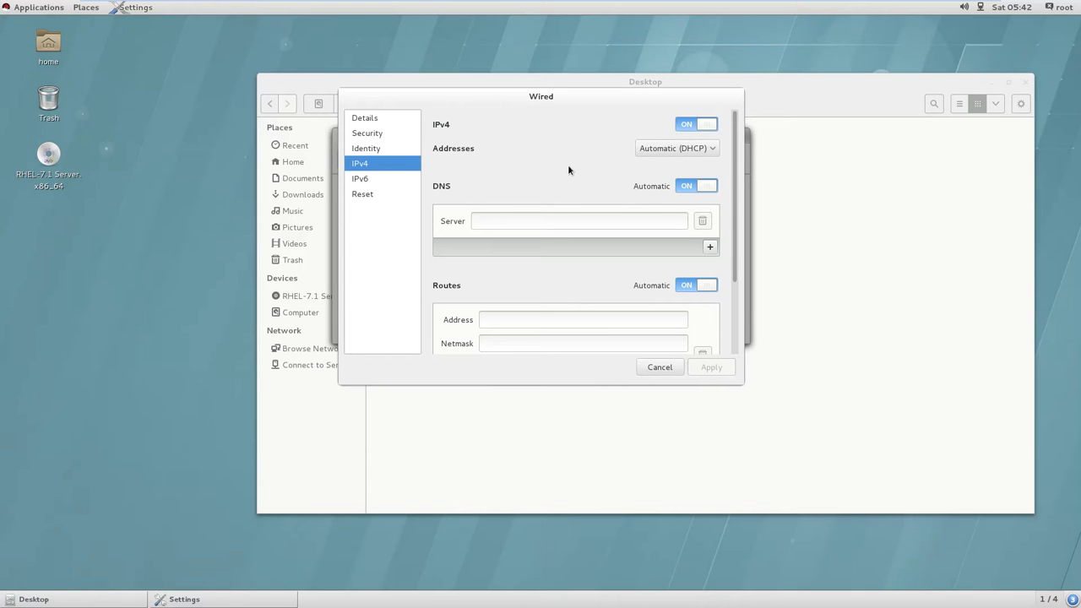
Review the wired connection's IPv6, Reset, Security and Details pages
click(369, 181)
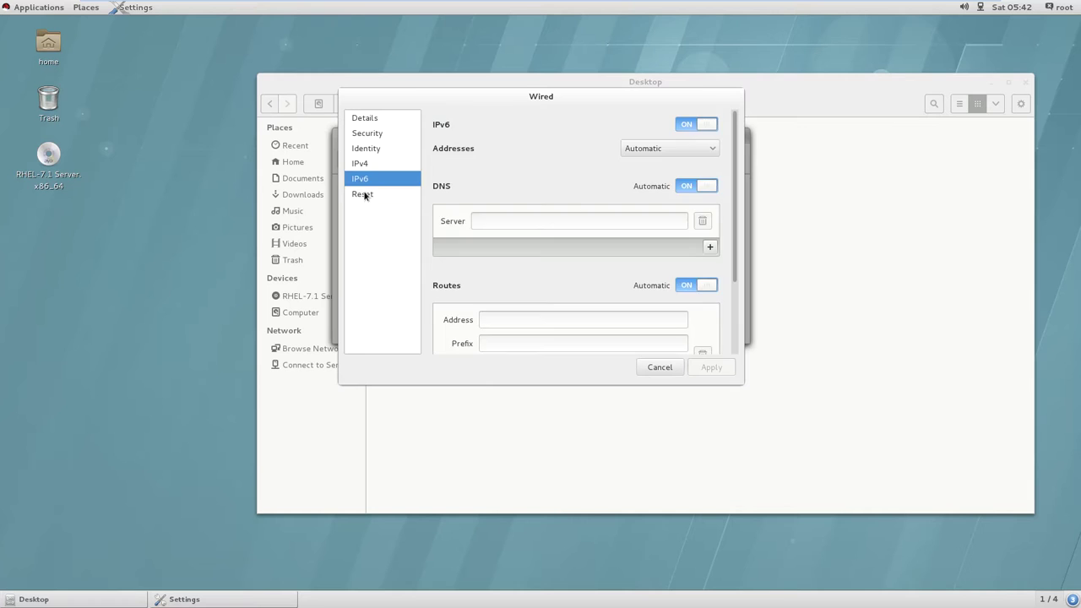
click(367, 194)
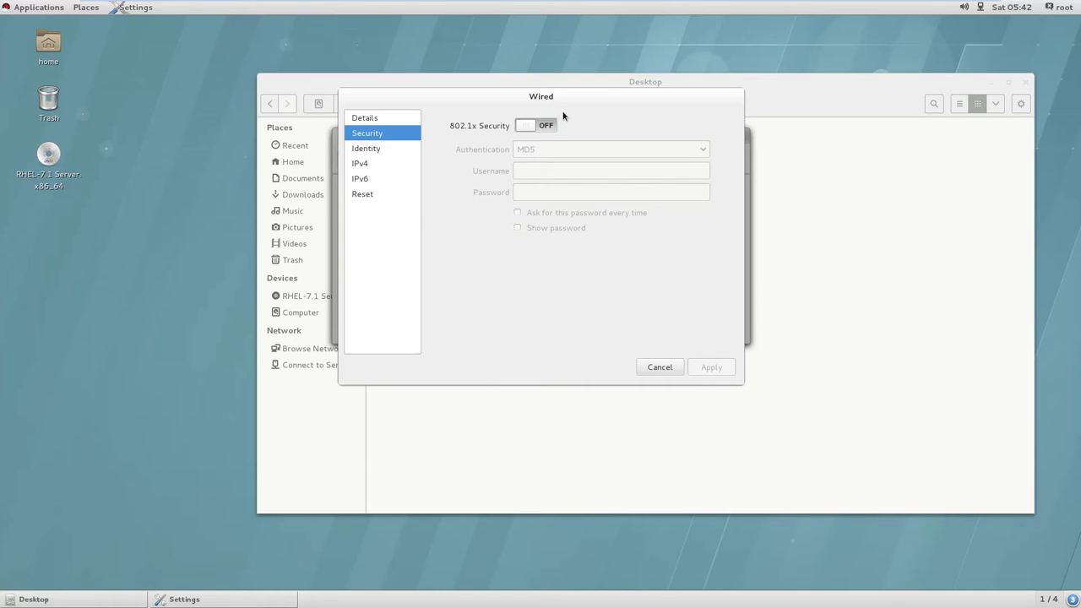
click(376, 120)
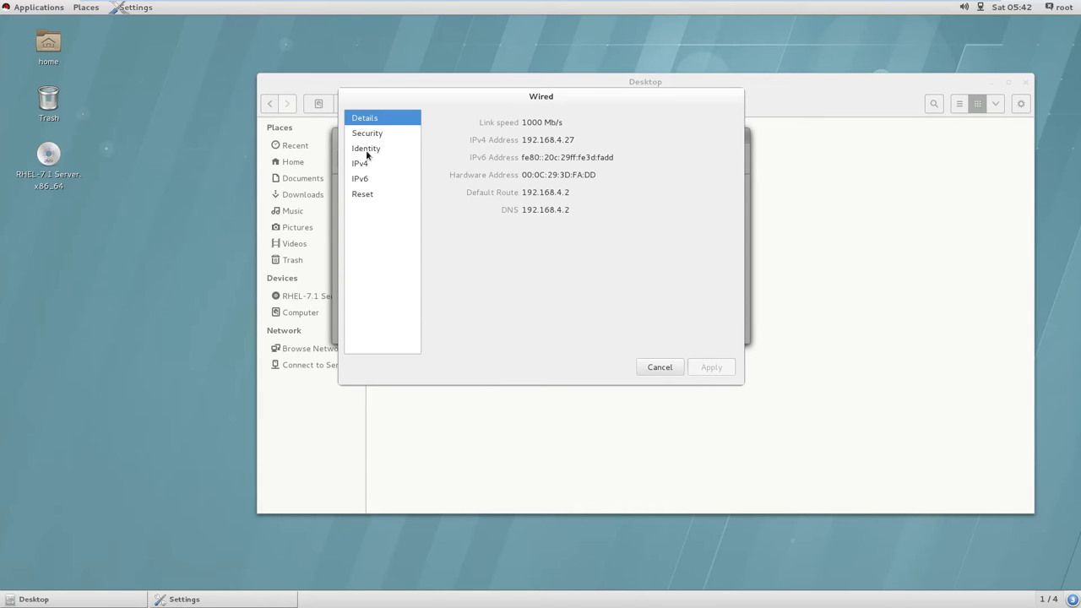
Examine the wired connection's Identity settings, selecting its name text and placing the cursor in the Cloned Address field
click(367, 150)
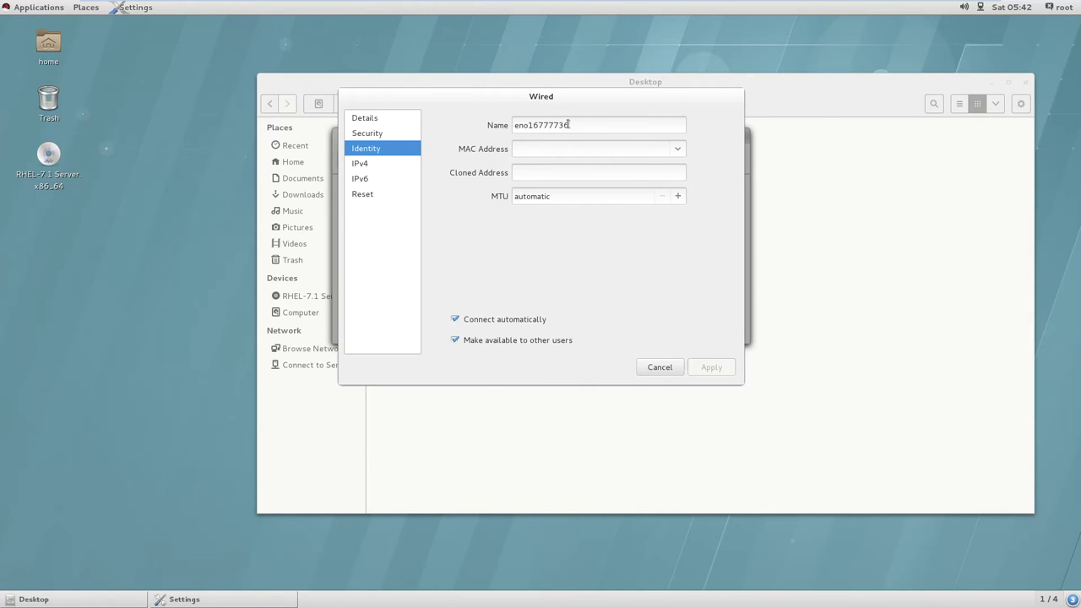
click(603, 125)
drag(603, 122, 495, 124)
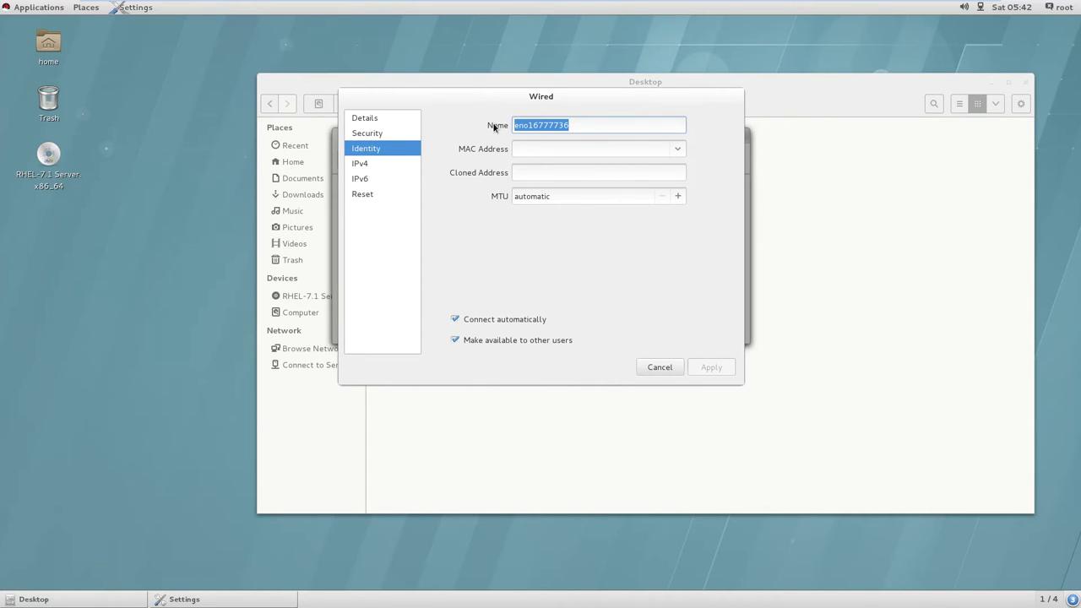
click(587, 171)
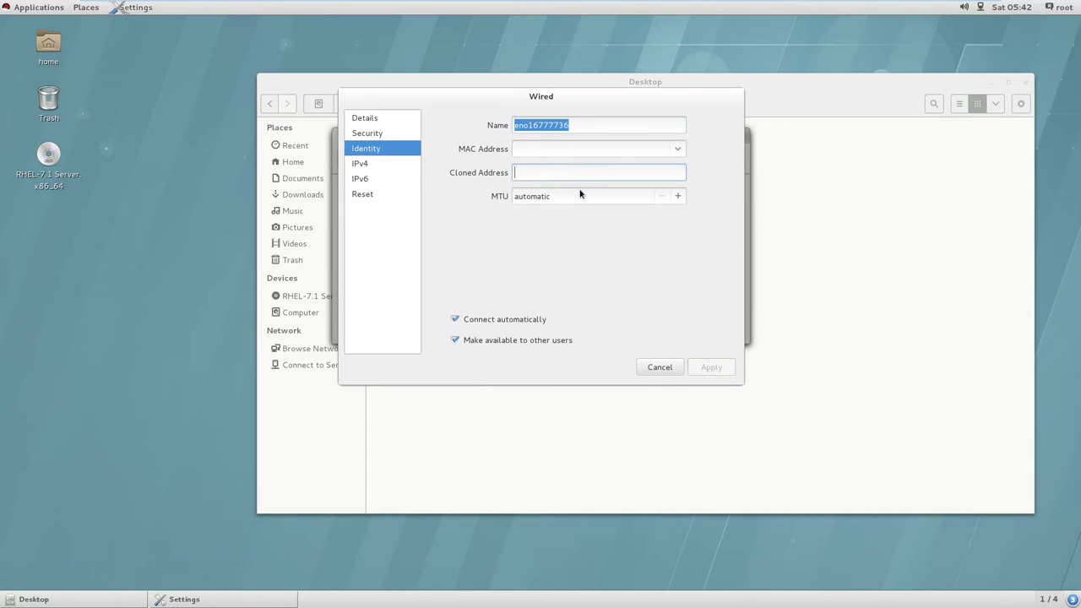
Inspect the wired connection's MTU field and IPv4 page, and close its settings without applying changes
click(578, 196)
drag(583, 196, 470, 186)
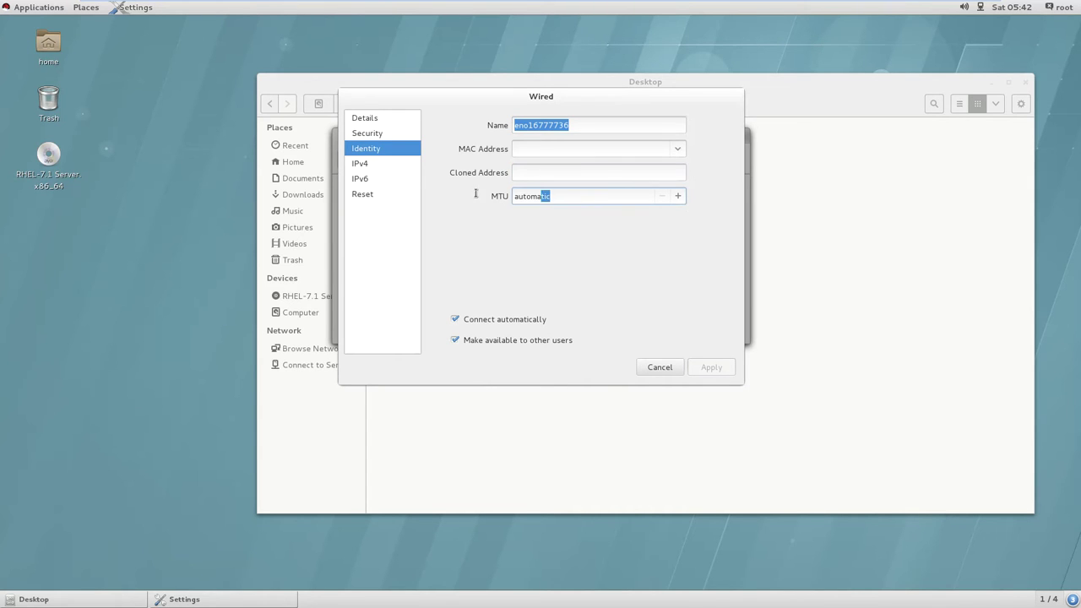
click(359, 164)
click(659, 367)
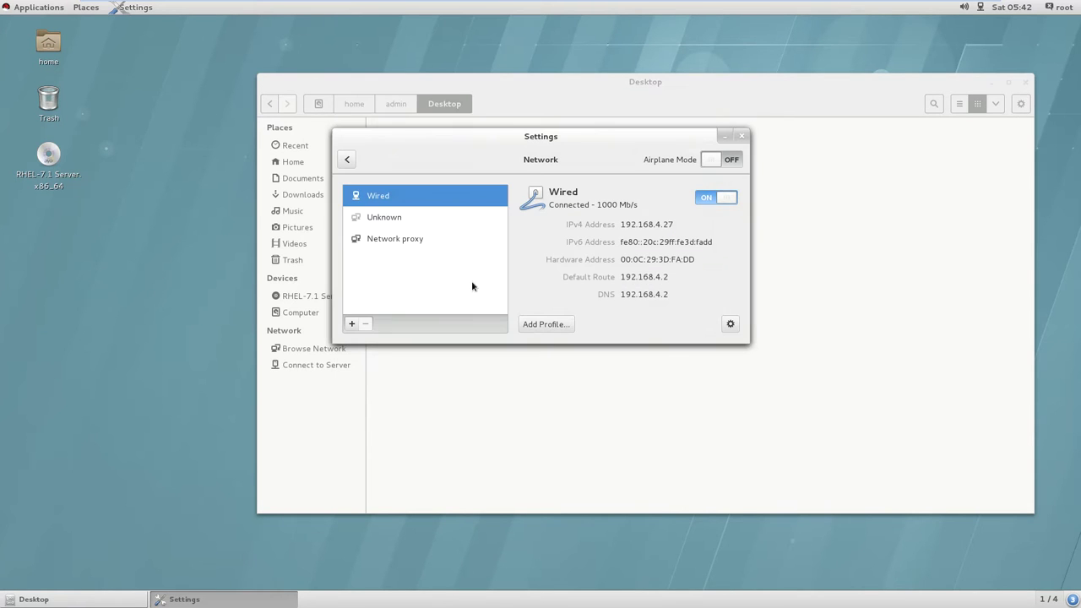
Compare the Network proxy and Wired pages in the network settings, and return to the settings overview
click(395, 243)
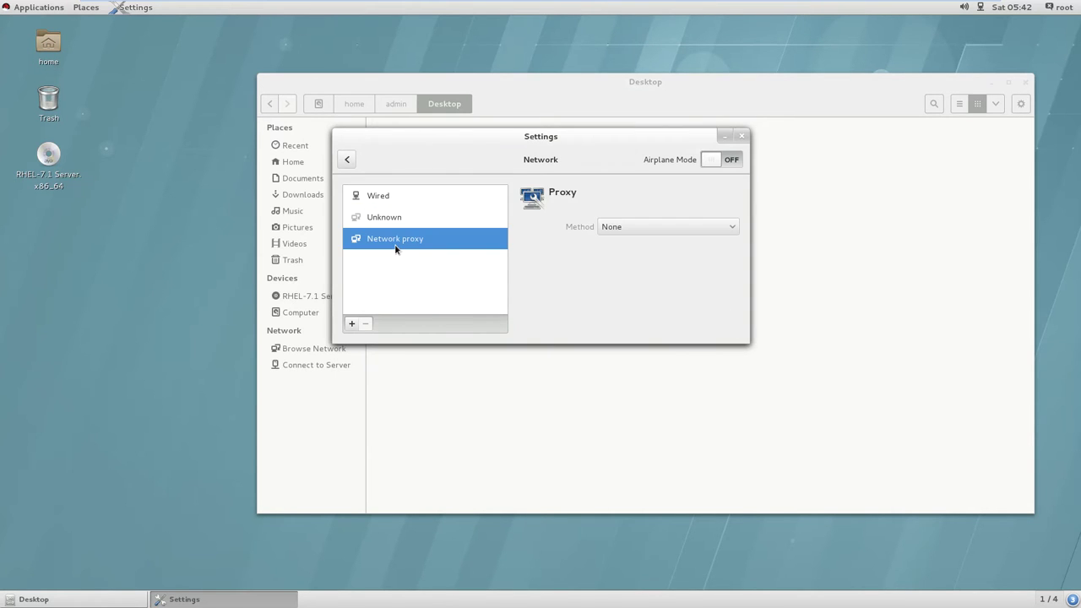
click(387, 205)
click(386, 243)
click(369, 197)
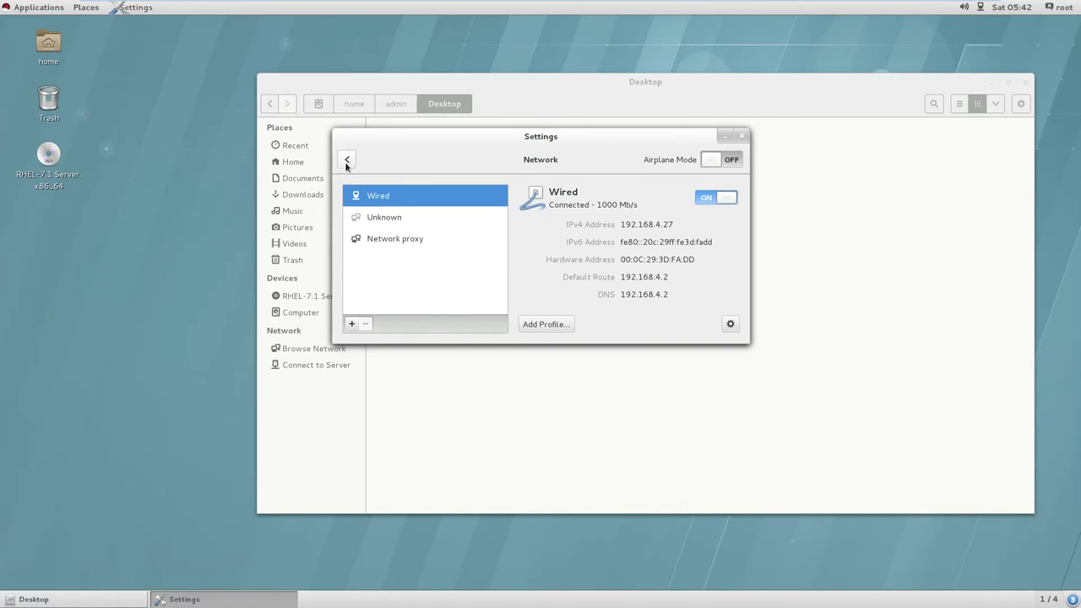
click(392, 244)
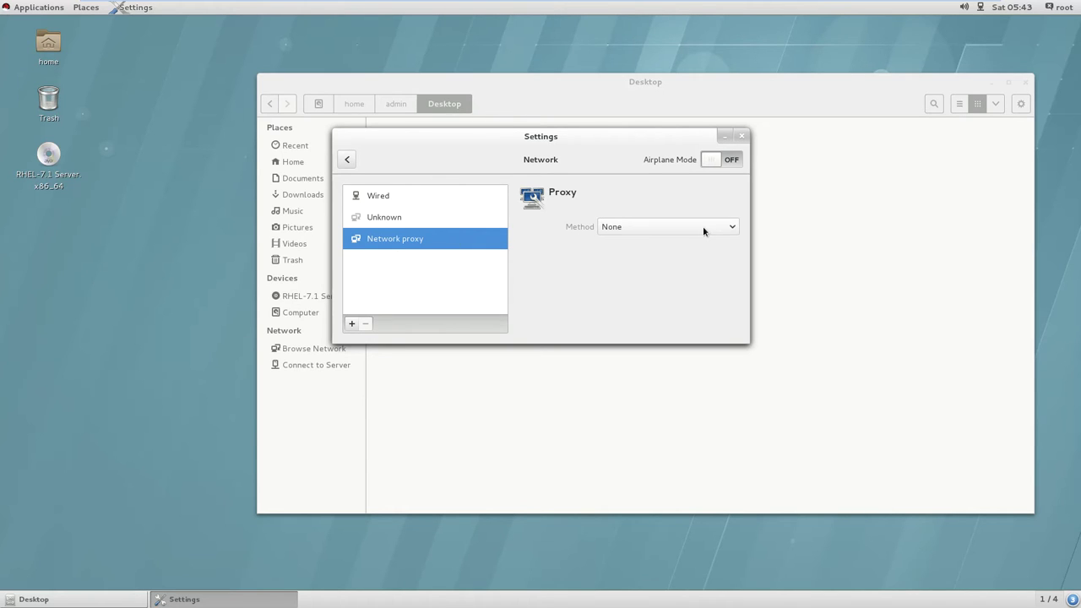
click(346, 161)
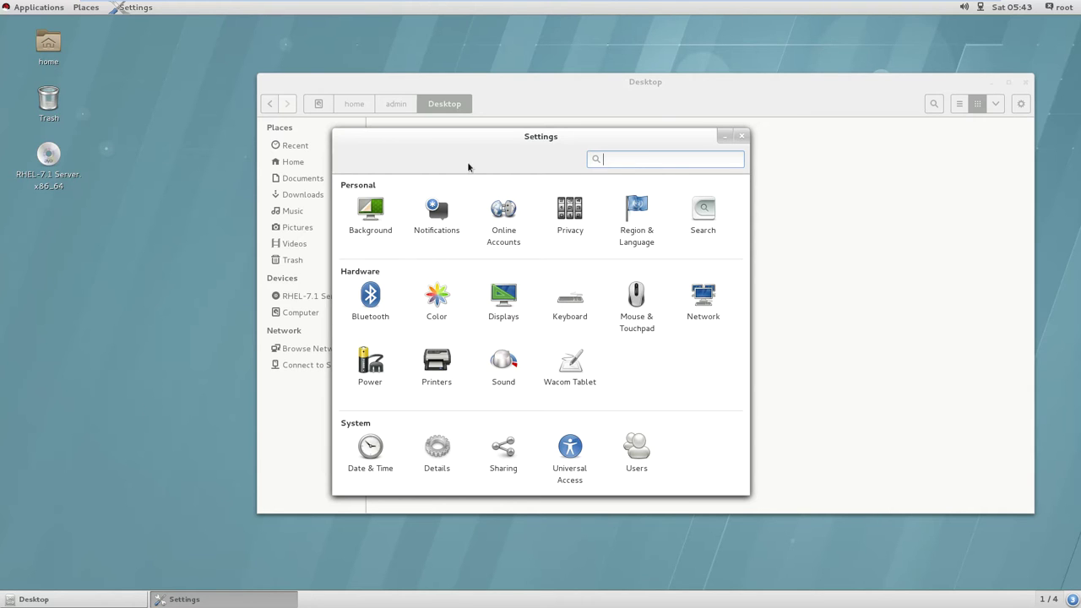
Move the Settings window higher and look through the Region & Language and Mouse & Touchpad settings
drag(472, 161, 462, 107)
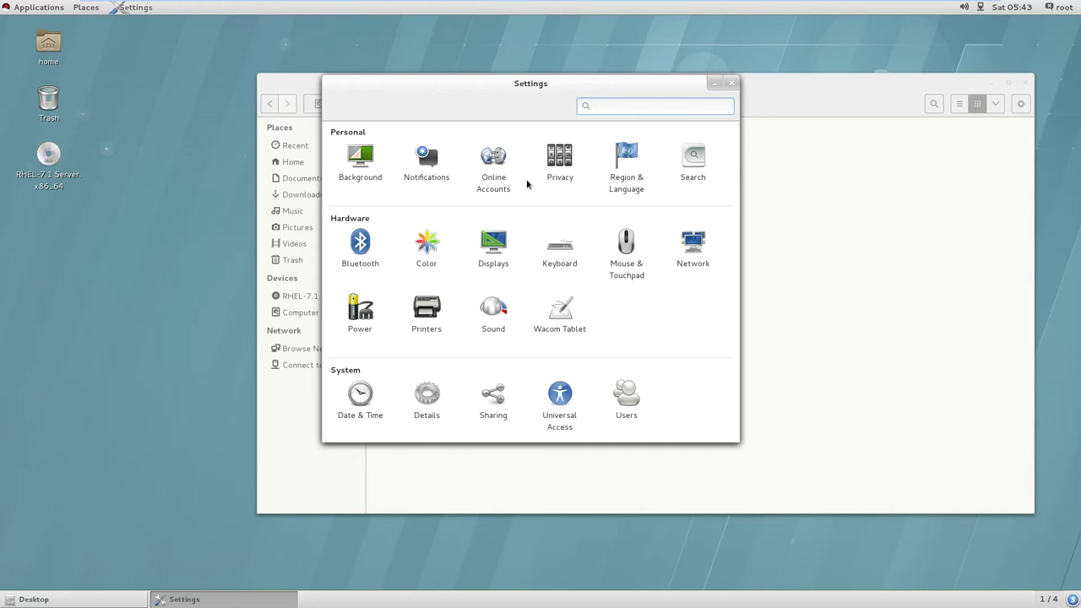
click(630, 170)
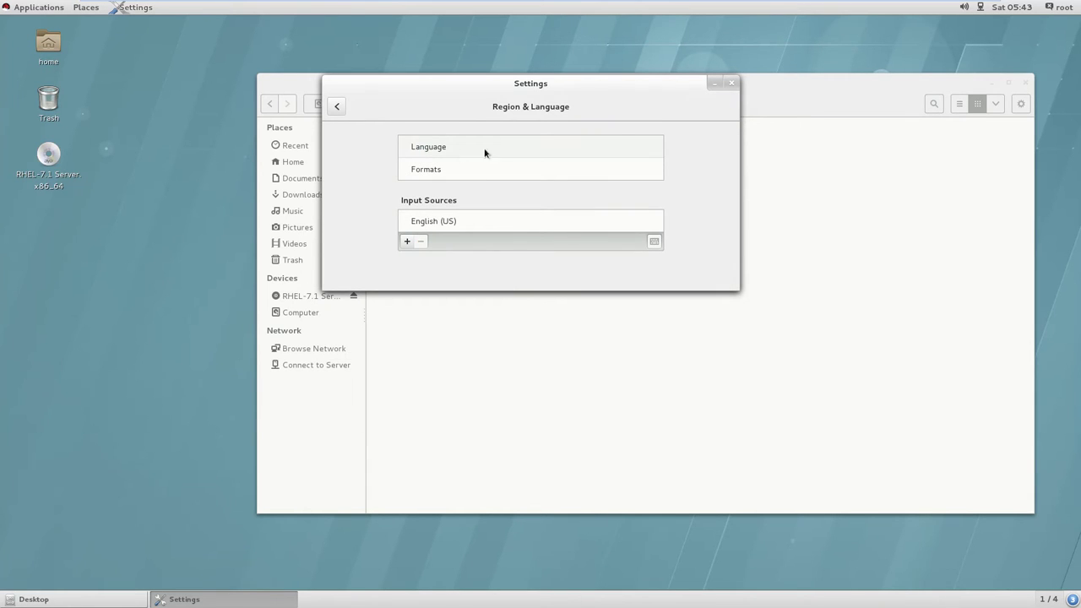
click(334, 106)
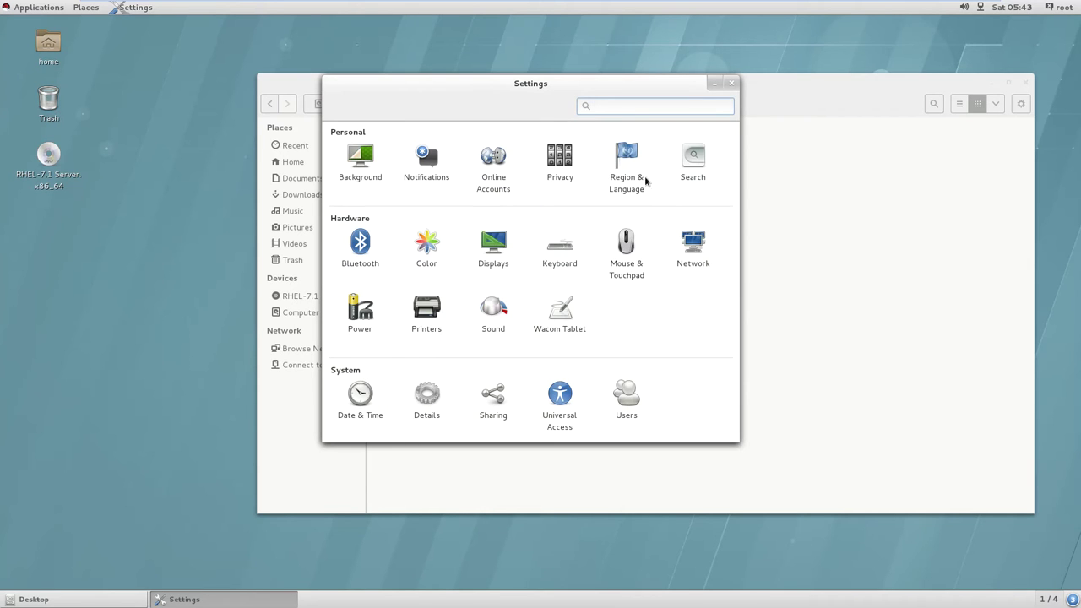
click(628, 247)
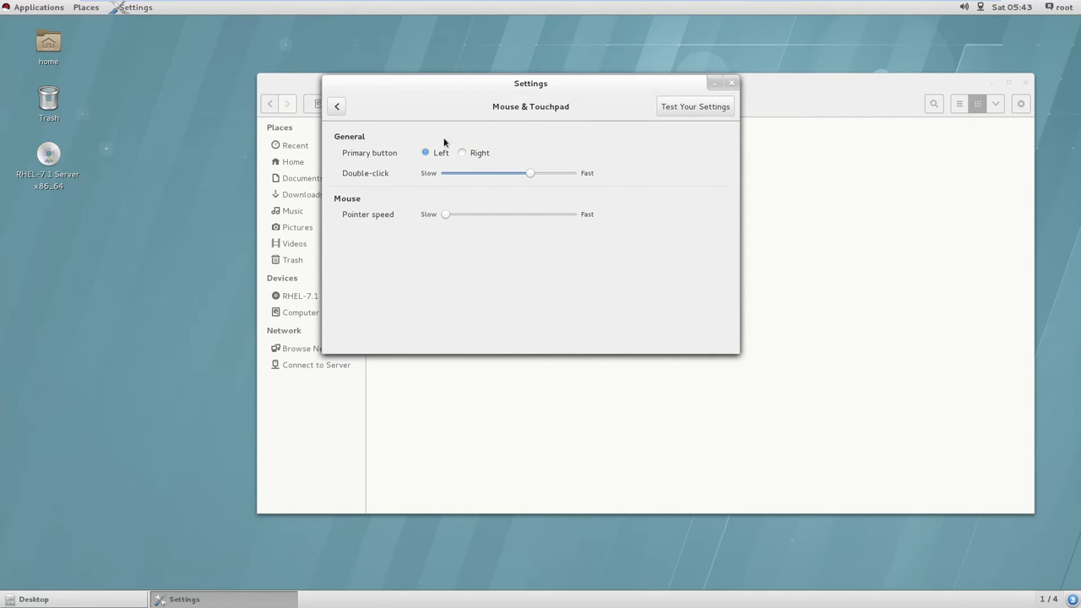
click(337, 106)
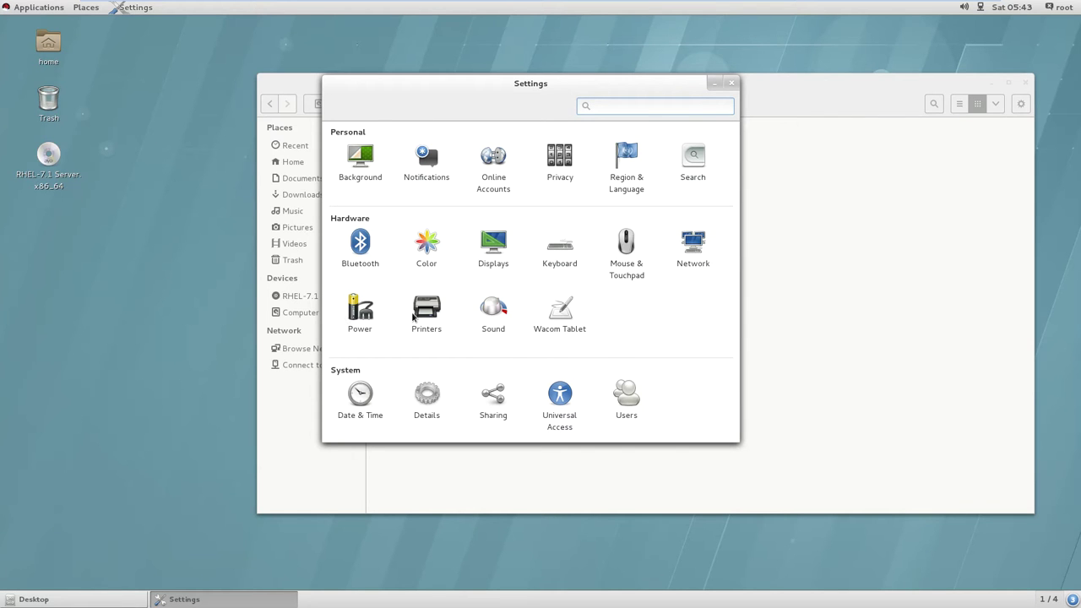
Review the Administrator account in Users and the Local Account and Enterprise Login forms for adding an account, without adding one
click(639, 397)
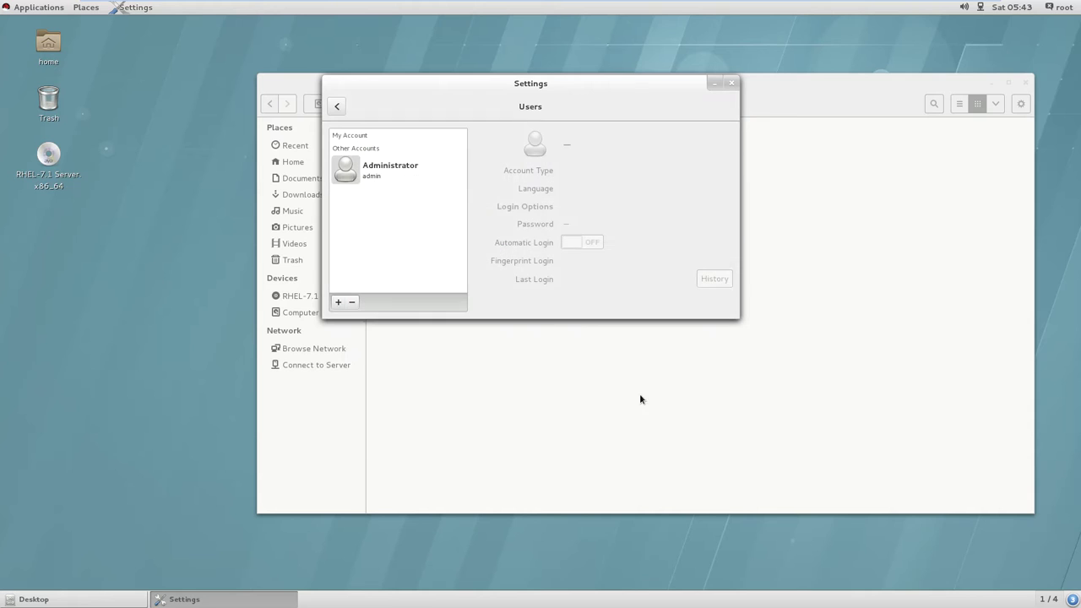
click(400, 169)
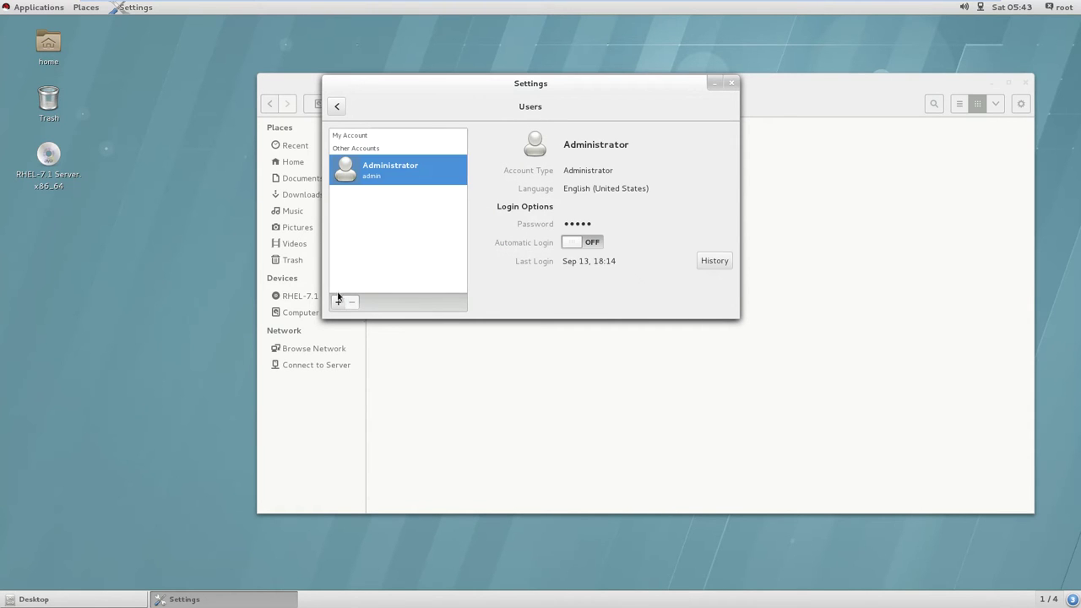
click(339, 302)
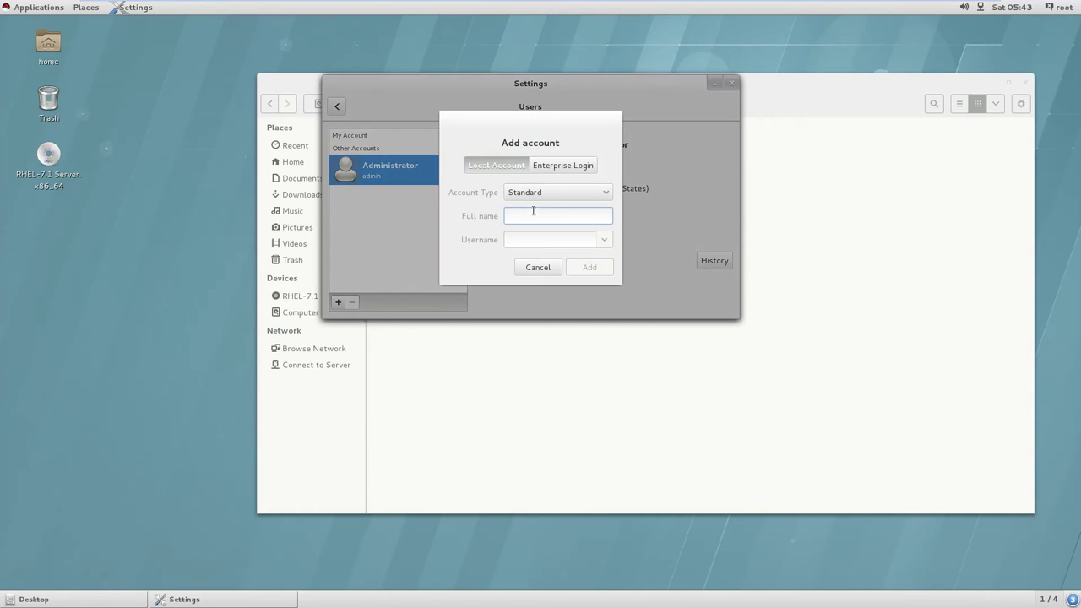
click(574, 188)
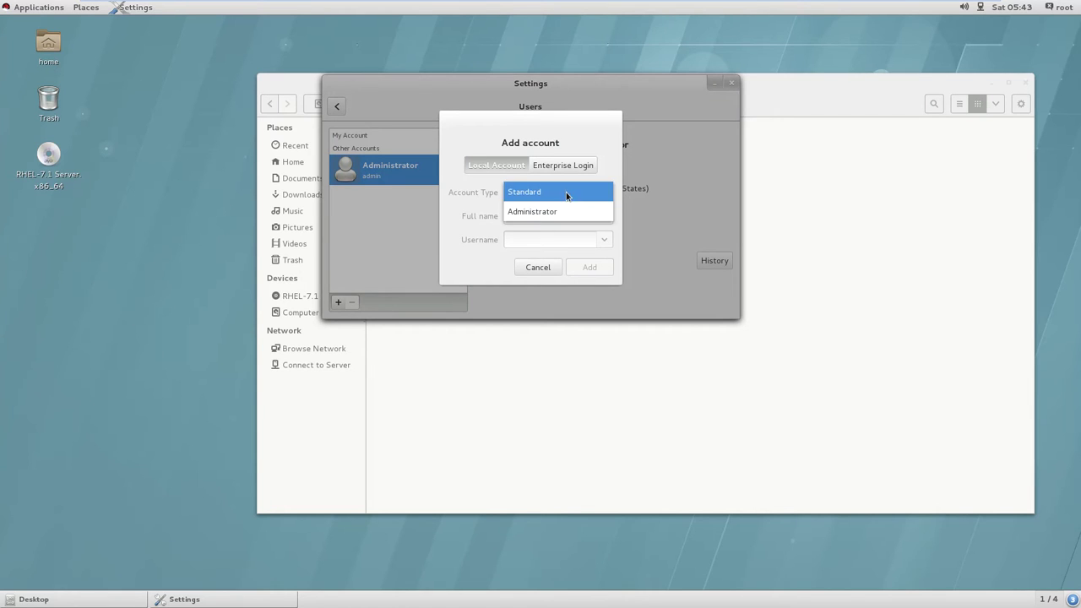
click(514, 189)
click(581, 164)
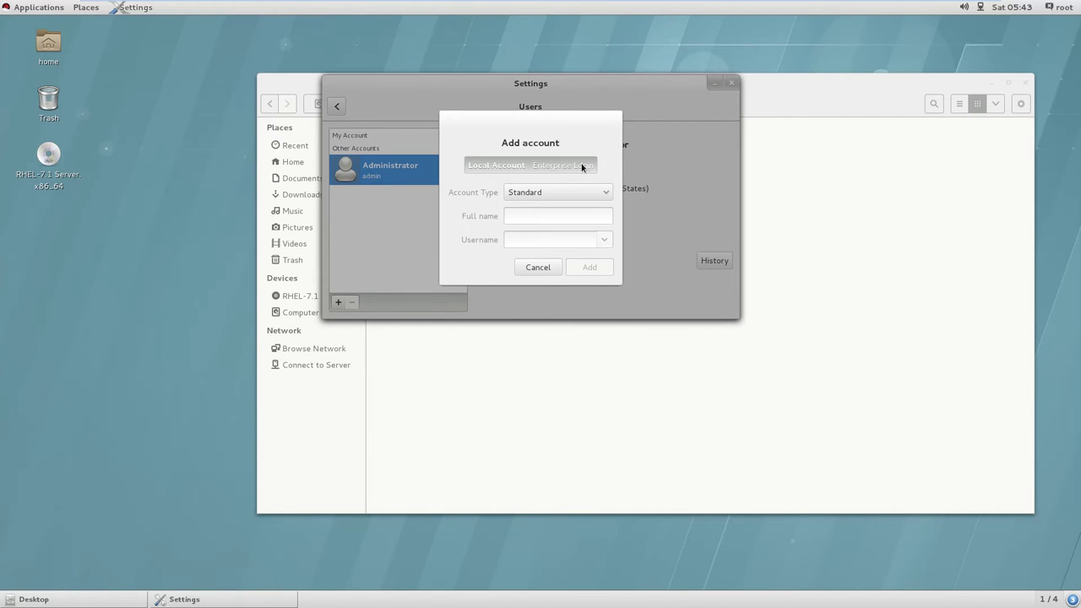
click(486, 160)
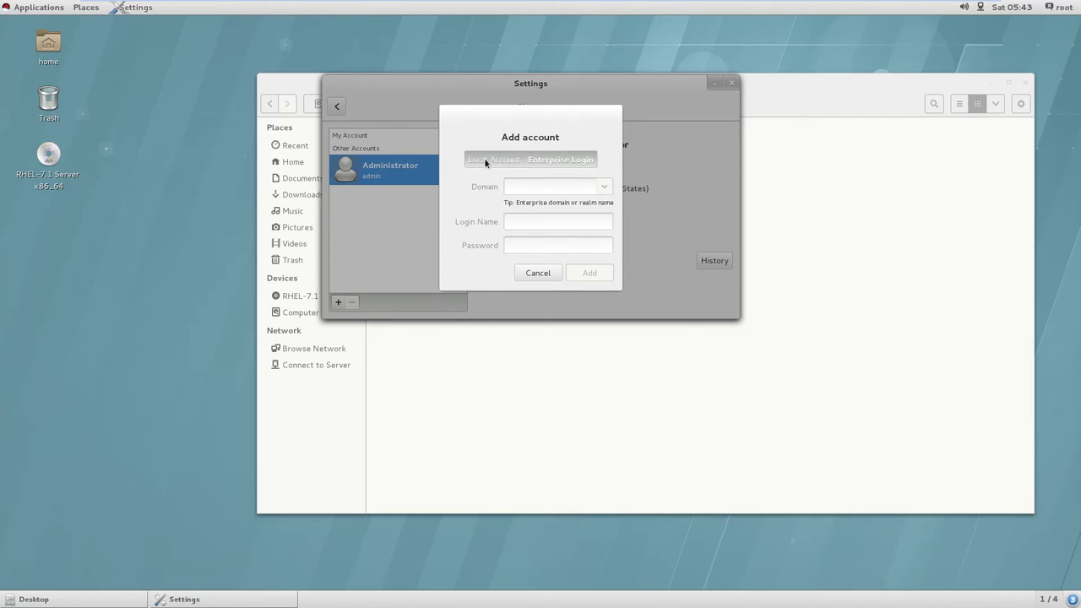
click(545, 268)
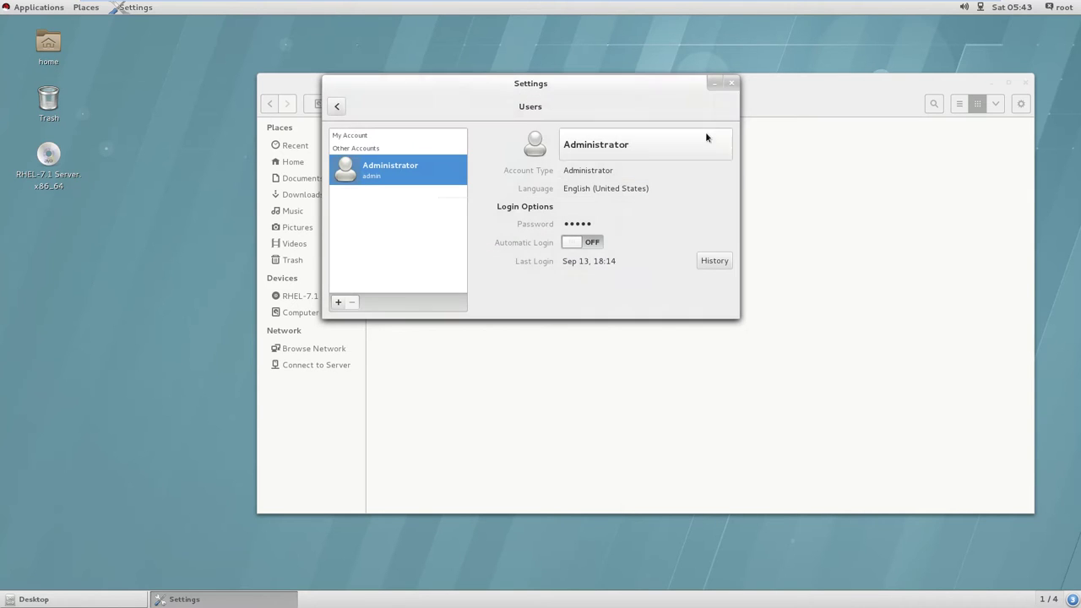
Close the Settings and Desktop folder windows, and choose Power Off from the root user's options
click(731, 83)
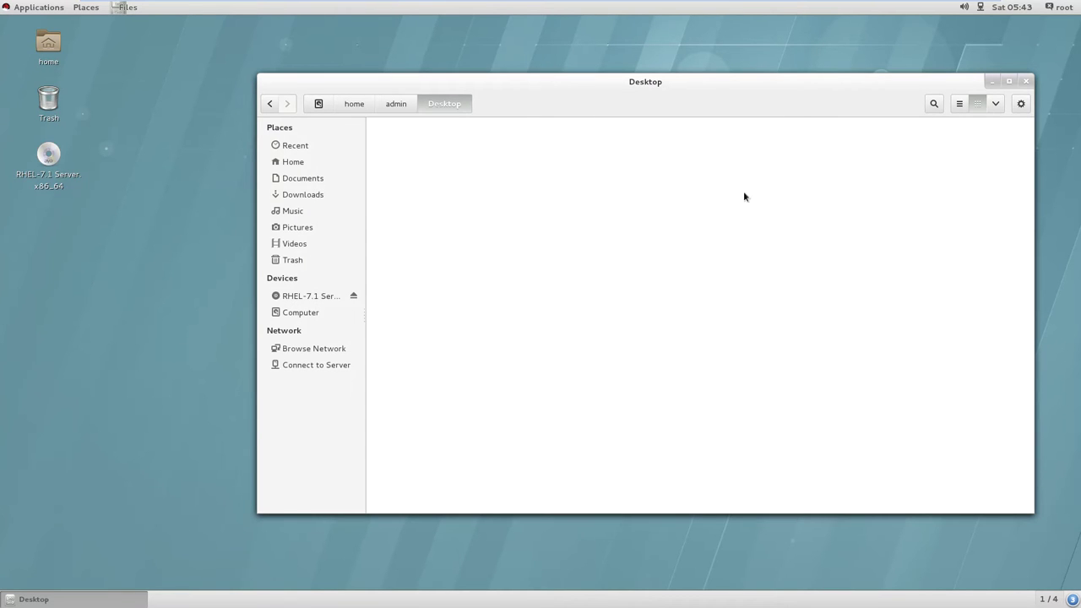
click(1026, 81)
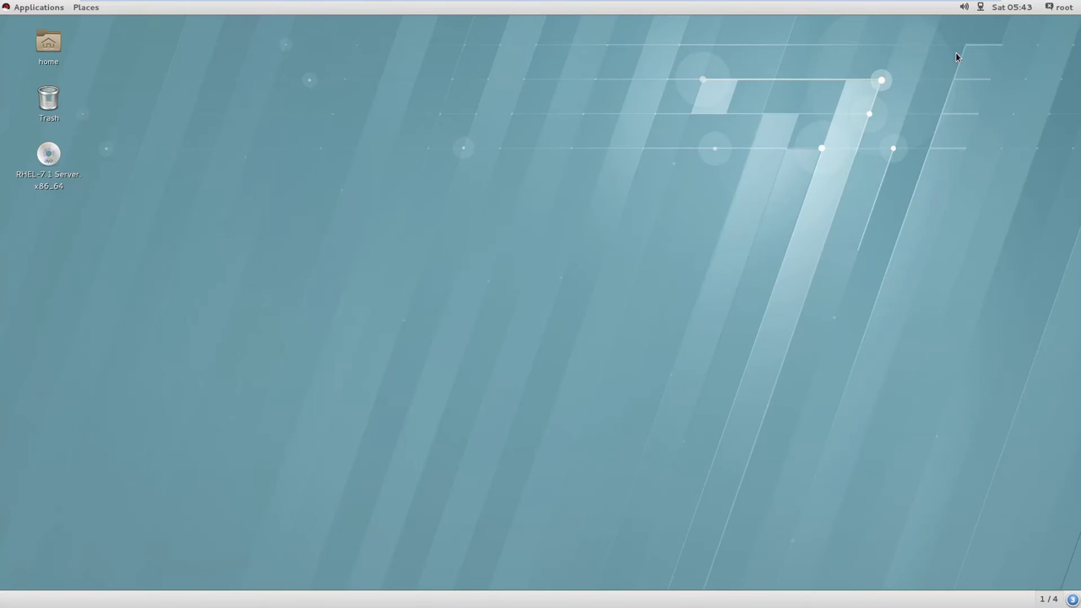
click(1060, 9)
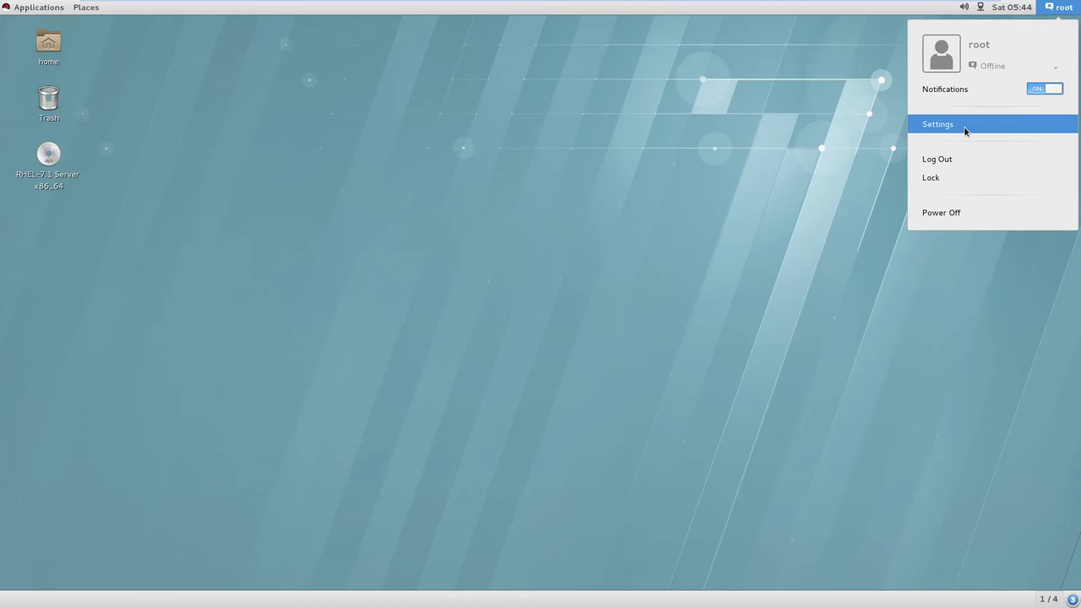
click(973, 219)
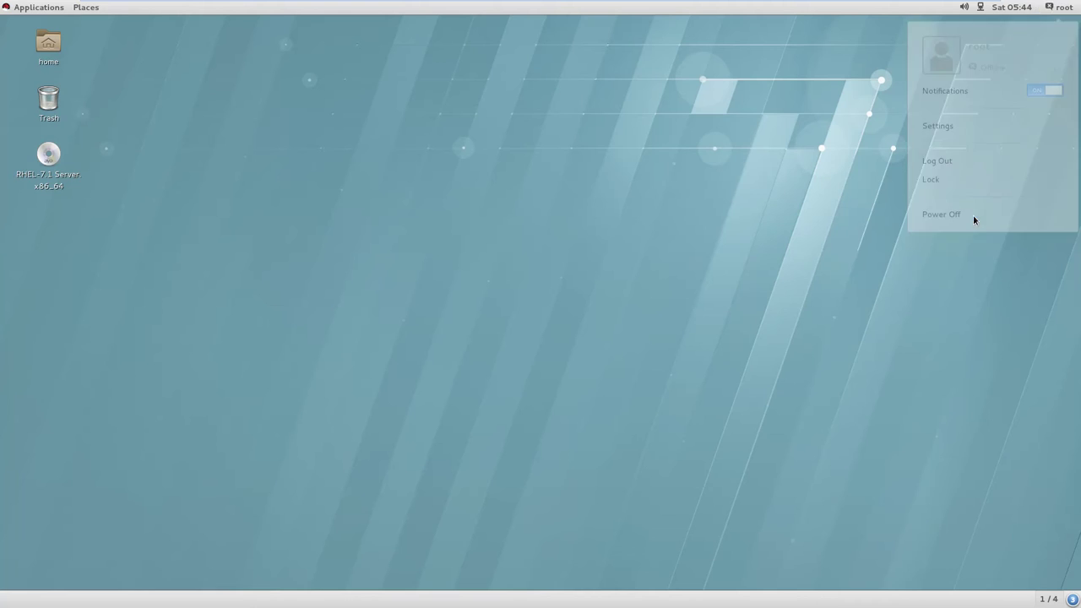
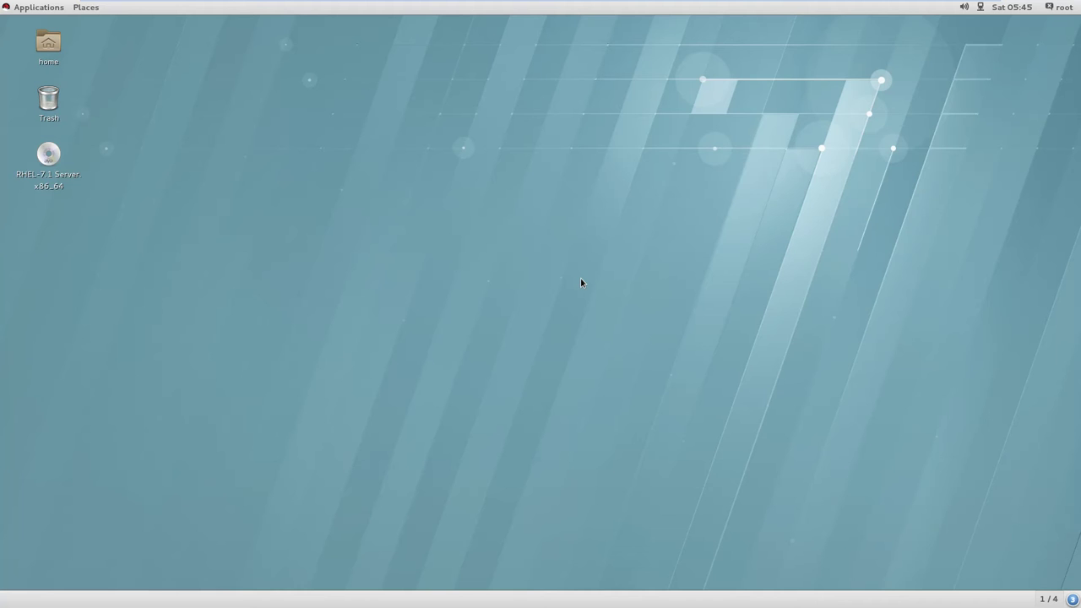
View the list of workspaces, open a terminal on Workspace 1 with 1 entered at its prompt, and move it lower
click(1055, 600)
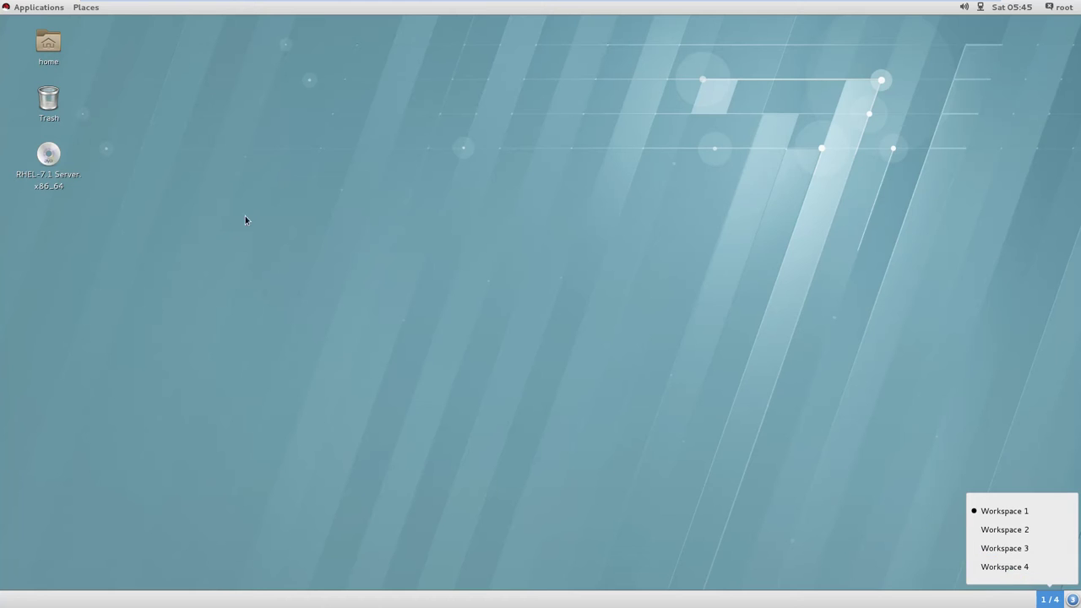
click(300, 166)
right_click(301, 167)
click(352, 199)
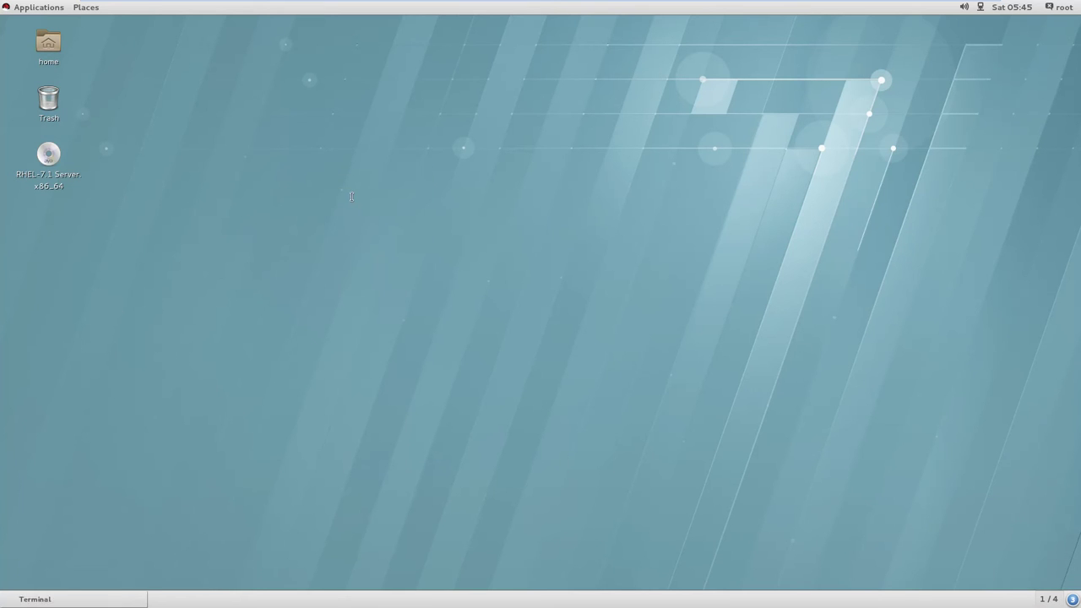
text(l)
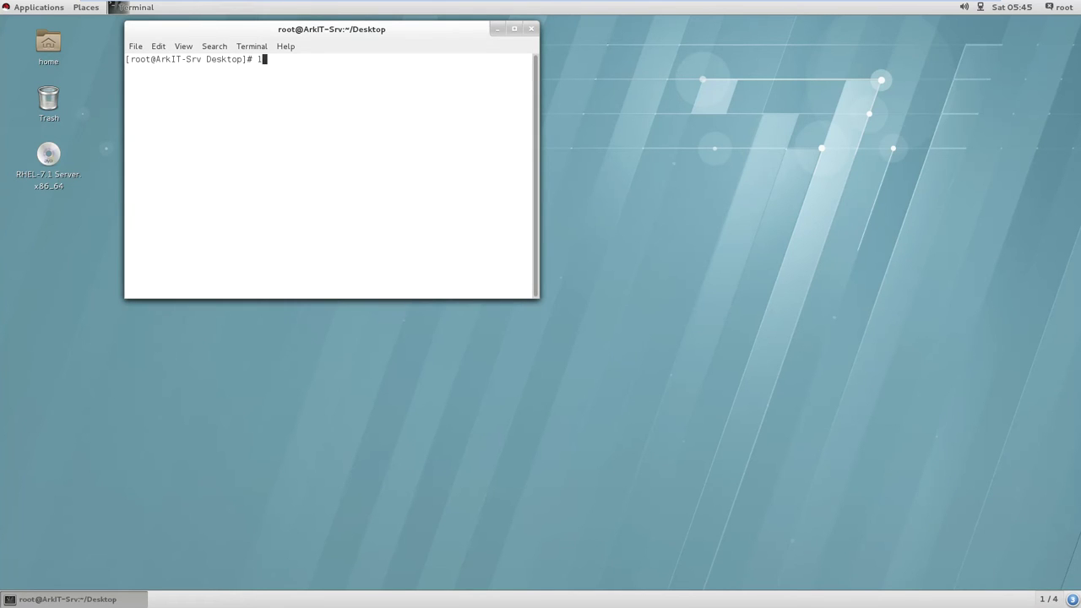
drag(399, 43, 414, 102)
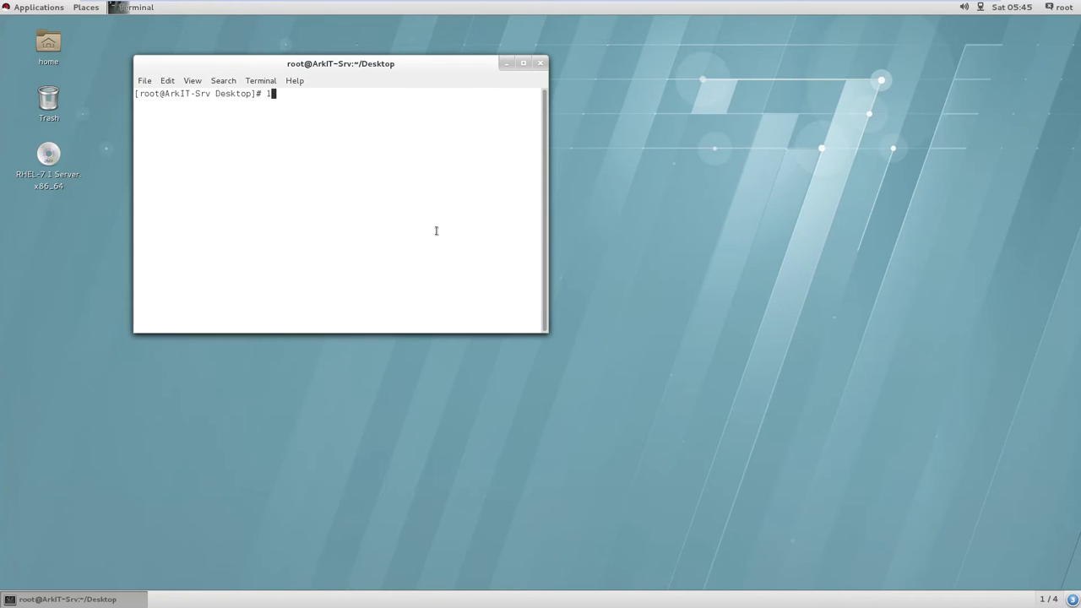
Switch to Workspace 2, open a terminal there with 2 entered at its prompt, and move it lower
click(1053, 600)
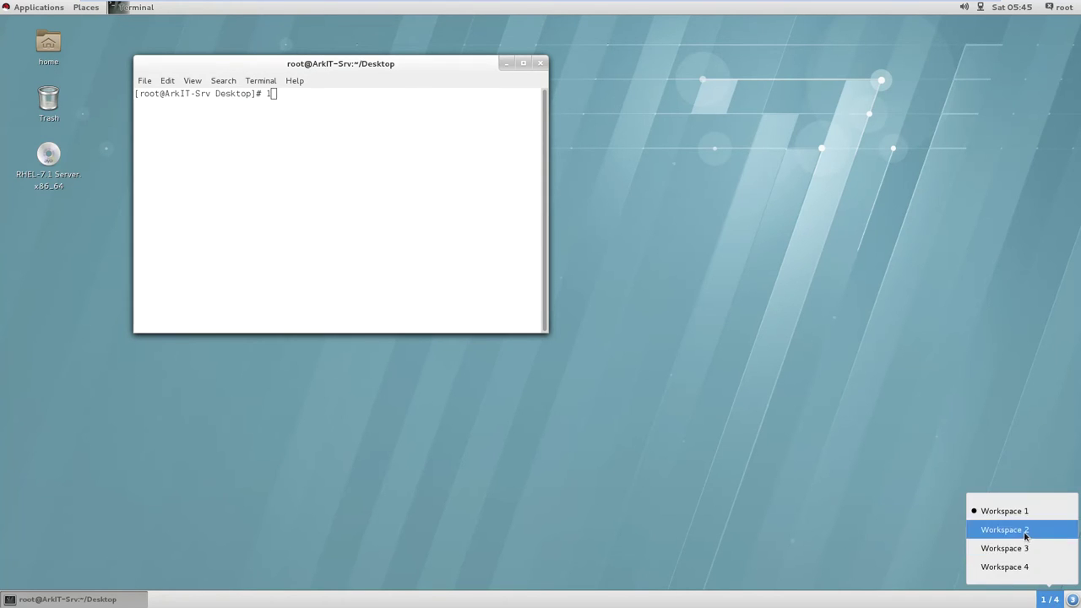
click(1020, 530)
right_click(366, 194)
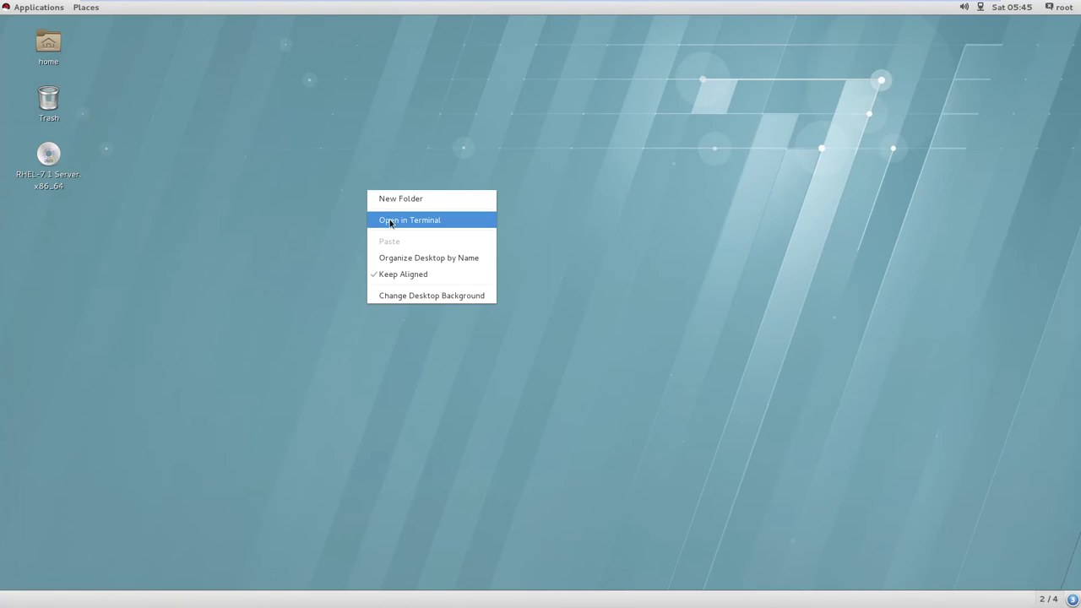
click(394, 221)
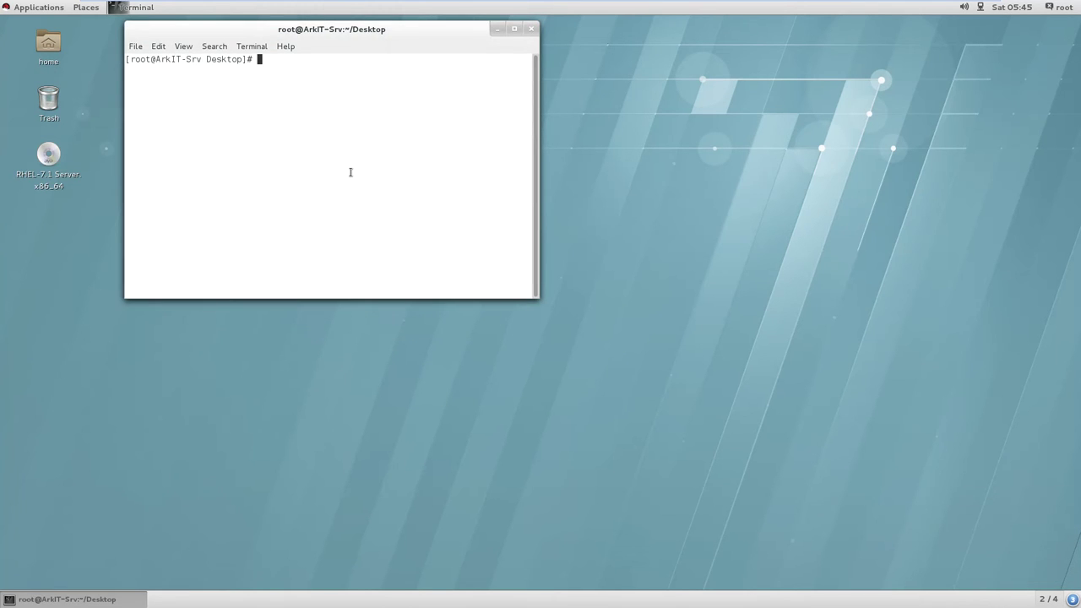
text(2)
drag(360, 39, 364, 81)
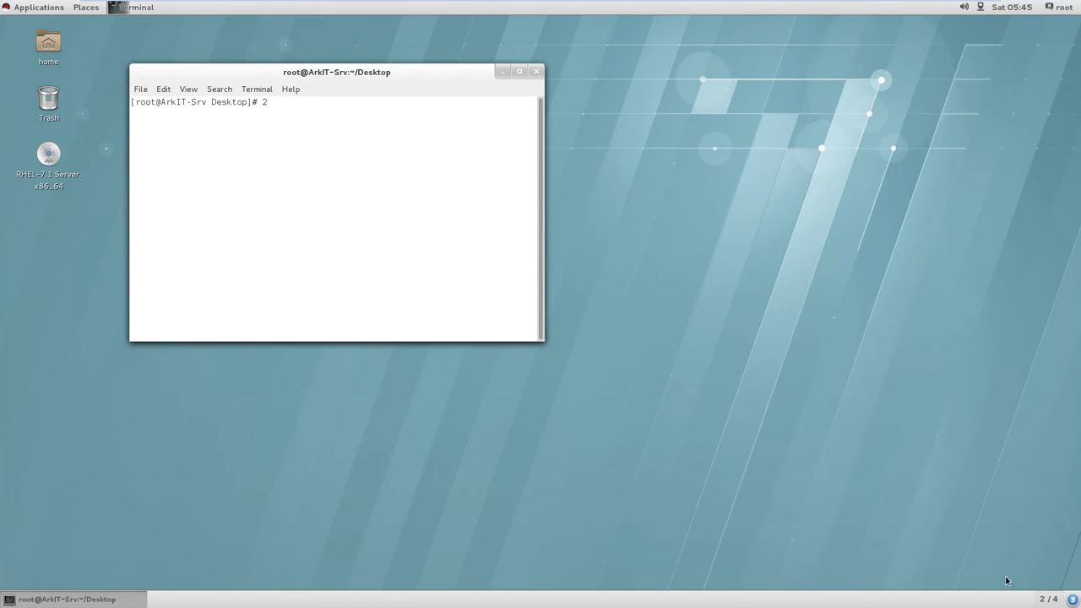
Switch to Workspace 3 and open a terminal there with 3 entered at its prompt
click(1050, 590)
click(1005, 548)
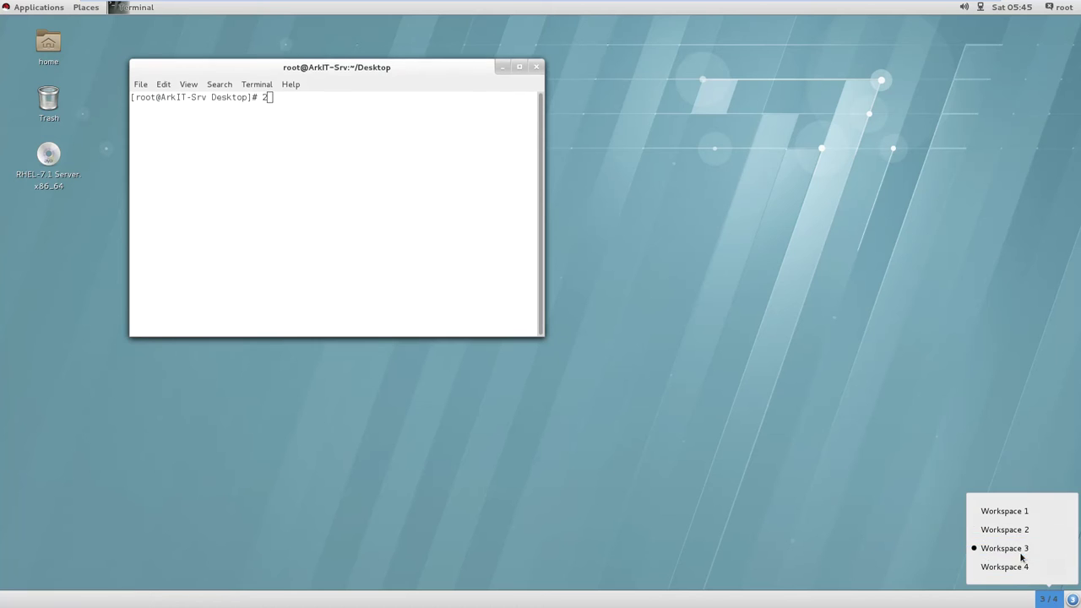
right_click(481, 249)
click(501, 258)
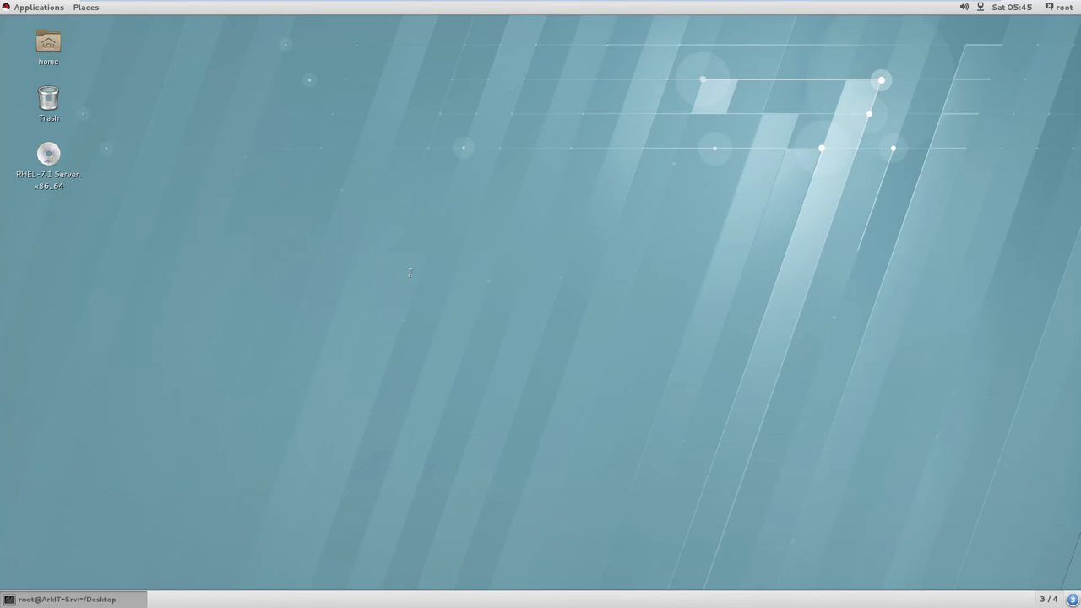
text(3)
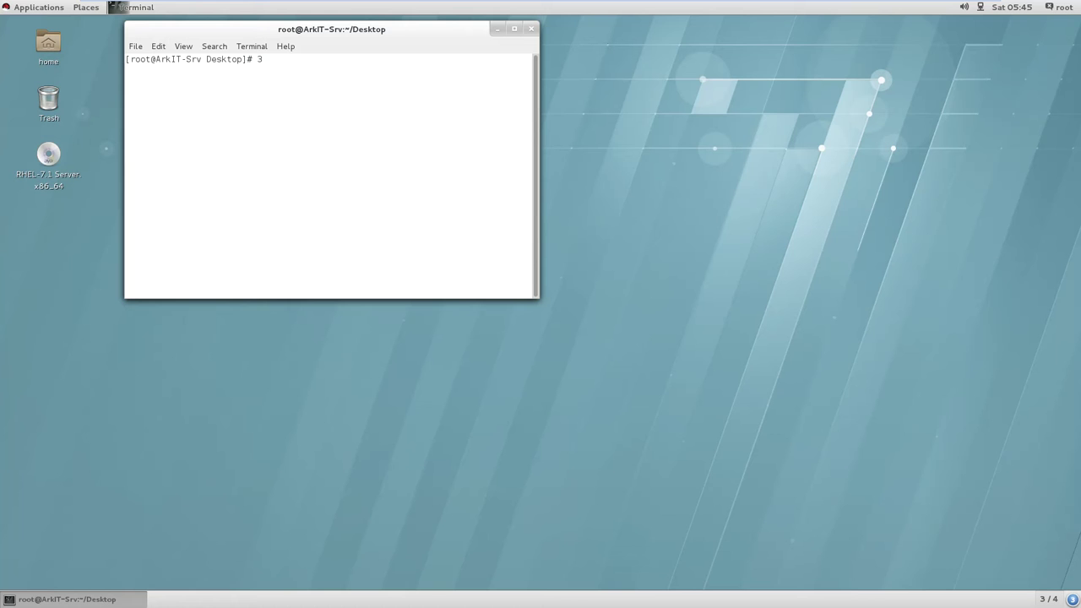
Switch to Workspace 4, open a terminal there with 4 entered at its prompt, and move it lower
click(1049, 598)
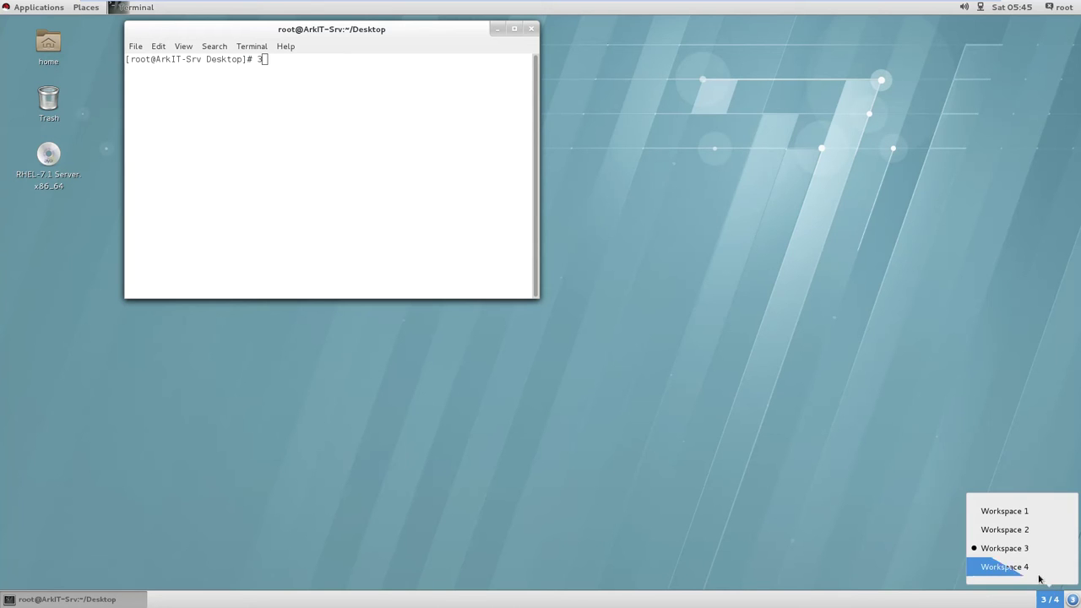
click(1013, 570)
right_click(478, 212)
click(505, 239)
text(4)
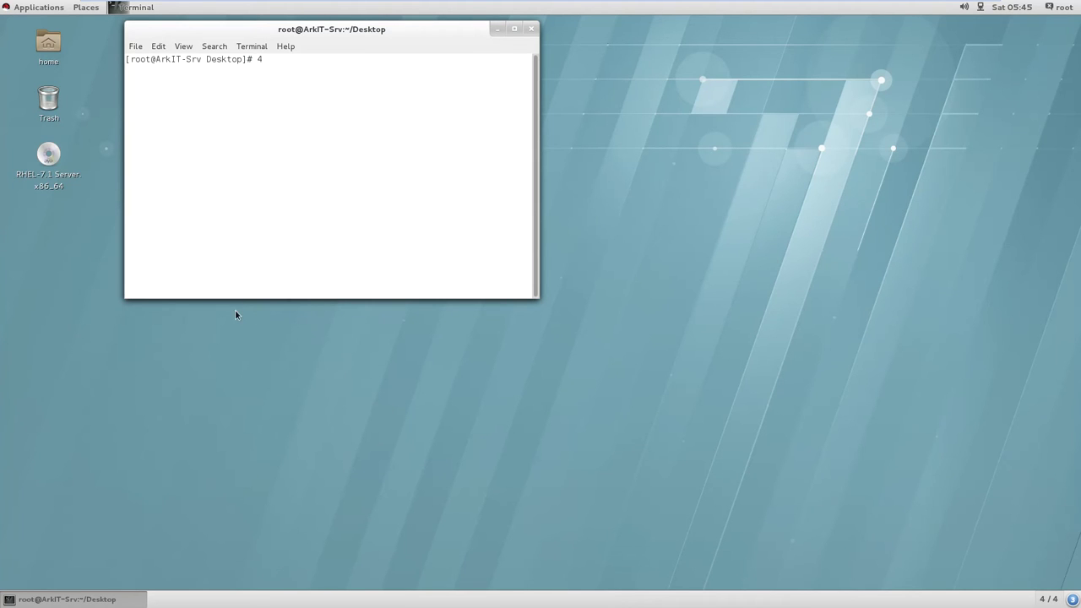
drag(372, 32, 382, 108)
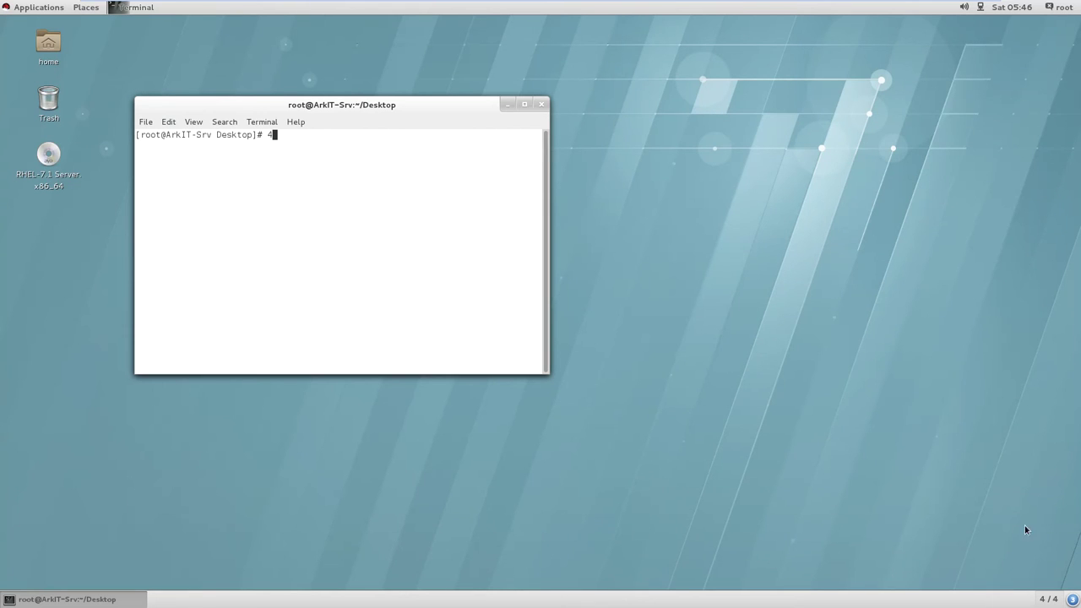
Switch to Workspace 3 and move its terminal window lower on the desktop
click(1048, 599)
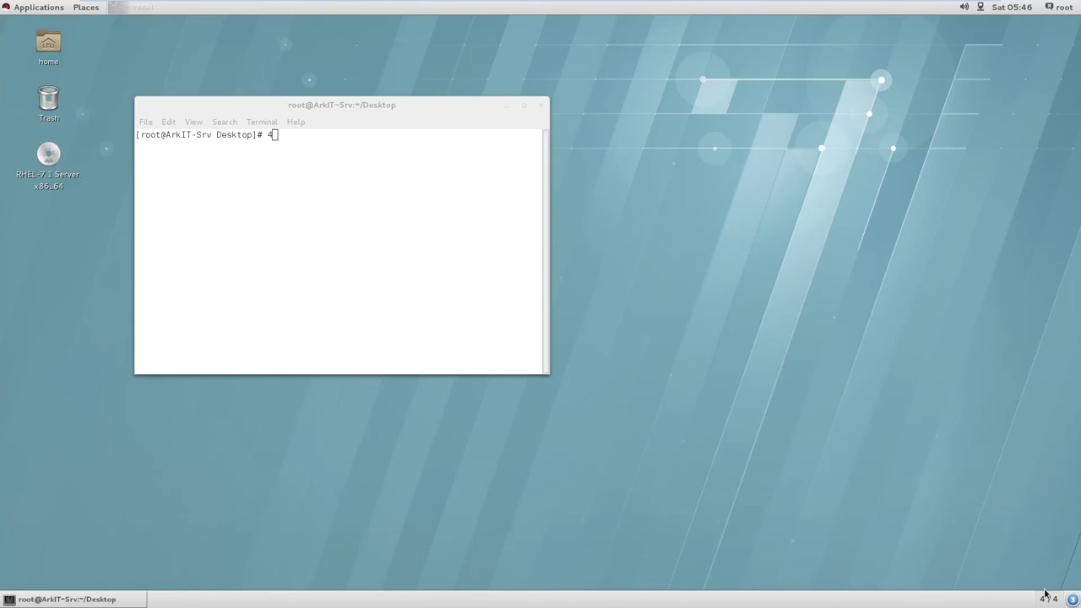
click(1047, 548)
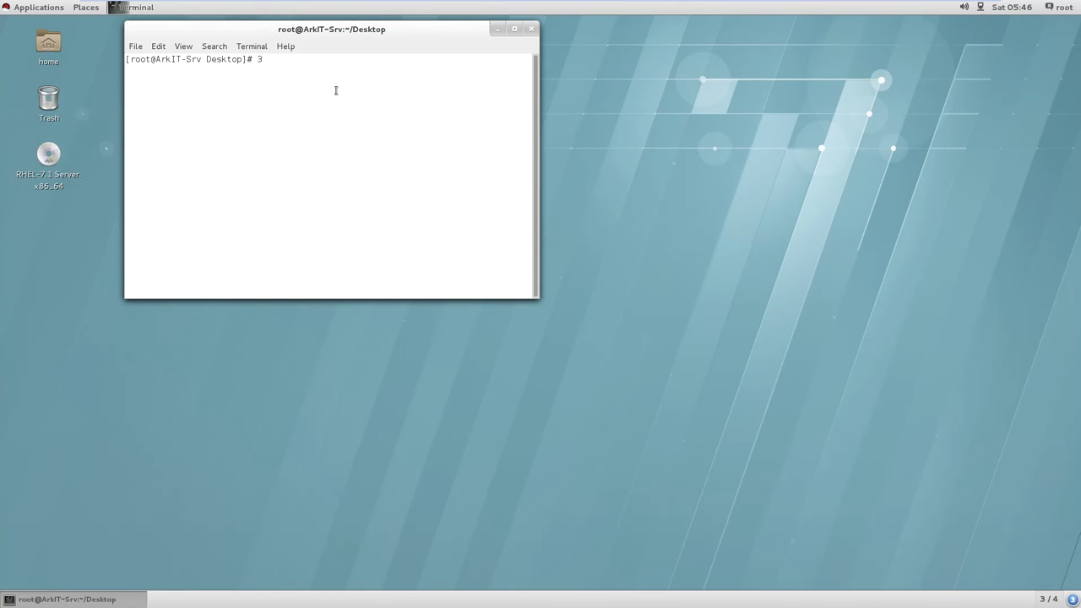
drag(375, 44, 415, 91)
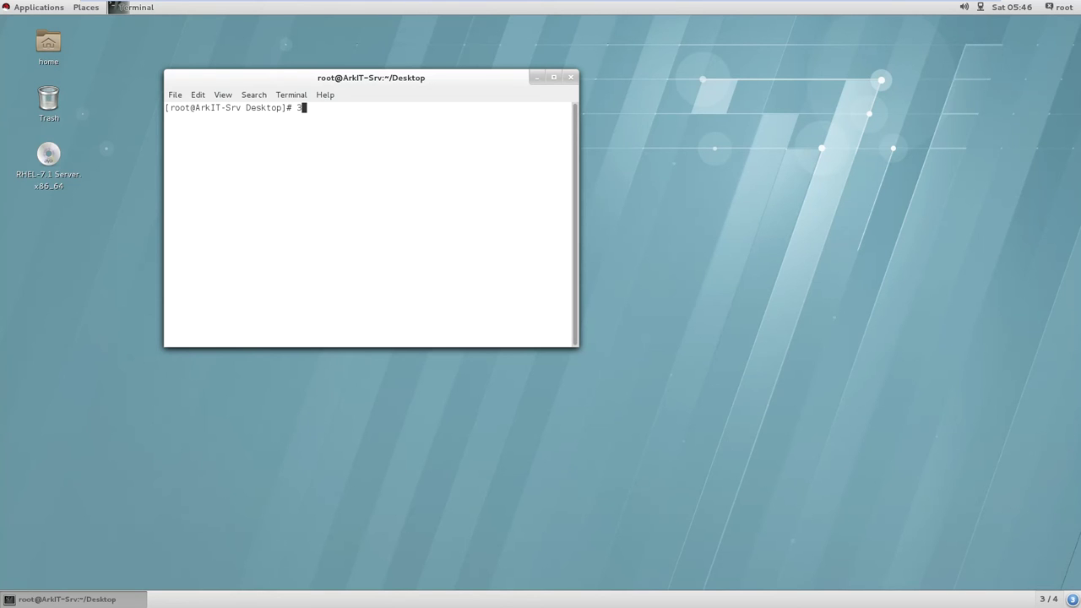
View Workspace 2 and Workspace 1 in turn through the list of workspaces
click(1055, 602)
click(977, 529)
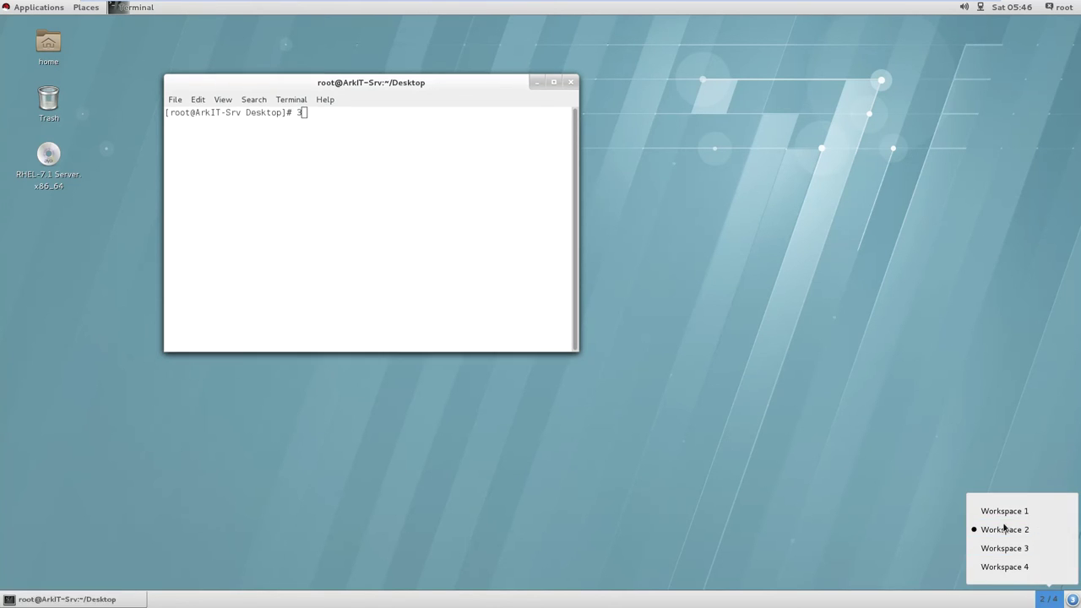
click(1049, 598)
click(1021, 511)
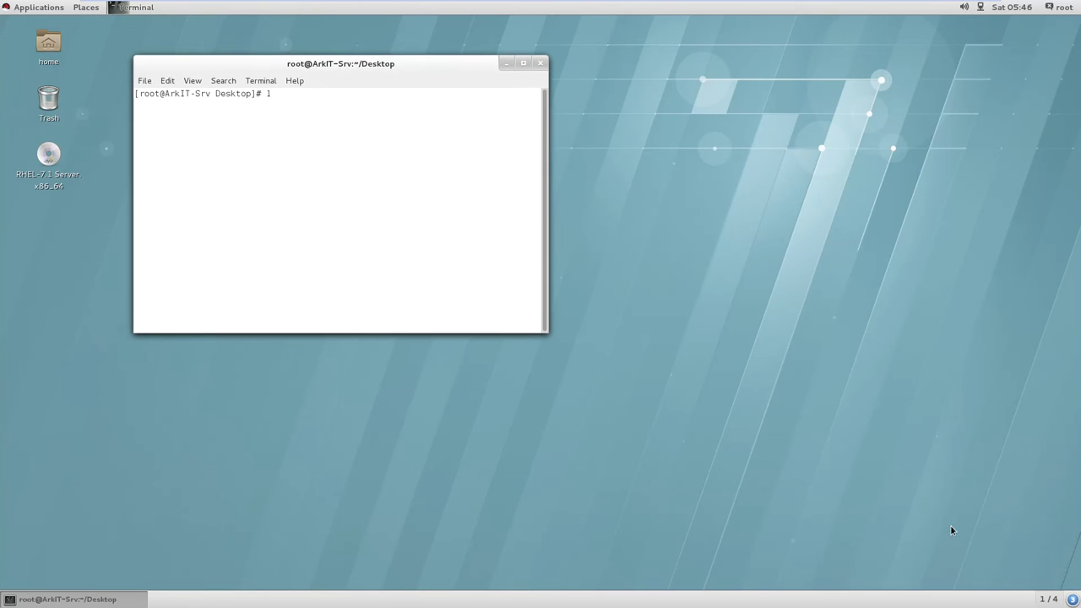
Go back from Workspace 1 to Workspace 3 and shift its terminal further down
click(1049, 599)
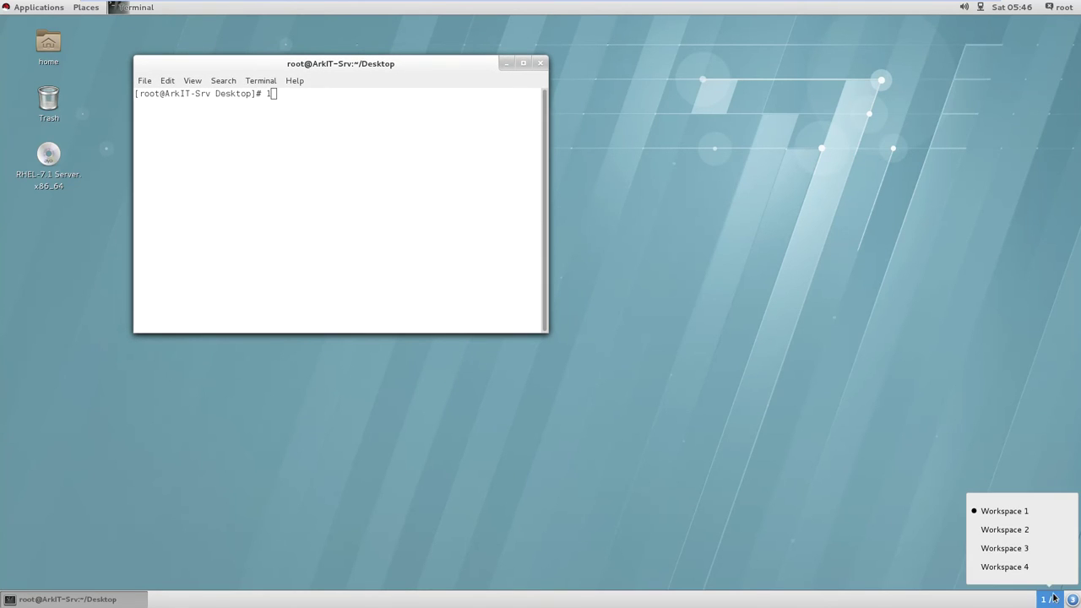
click(1025, 548)
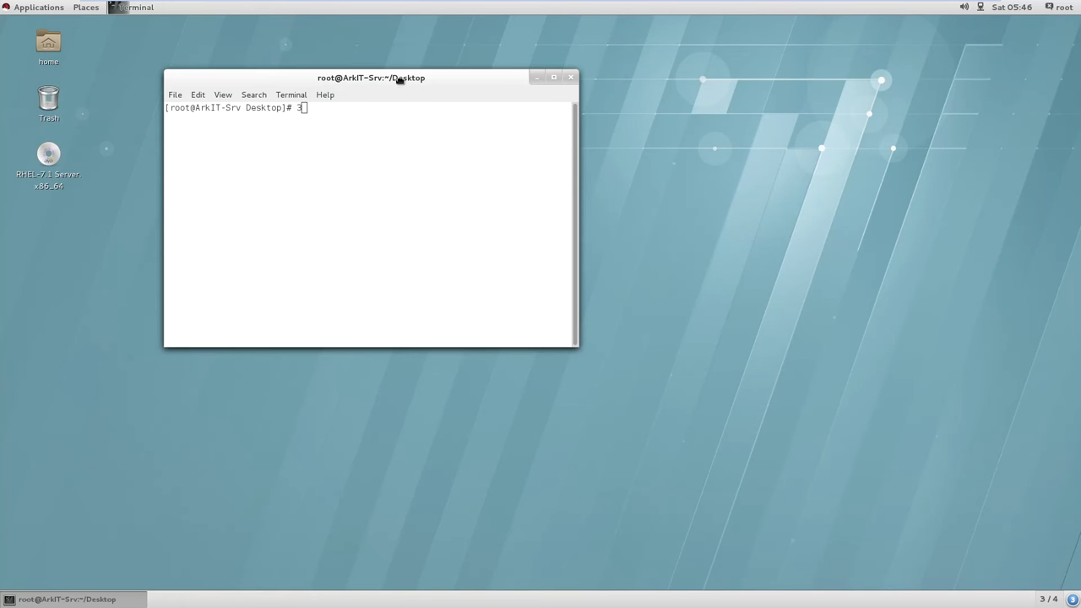
drag(399, 78, 424, 126)
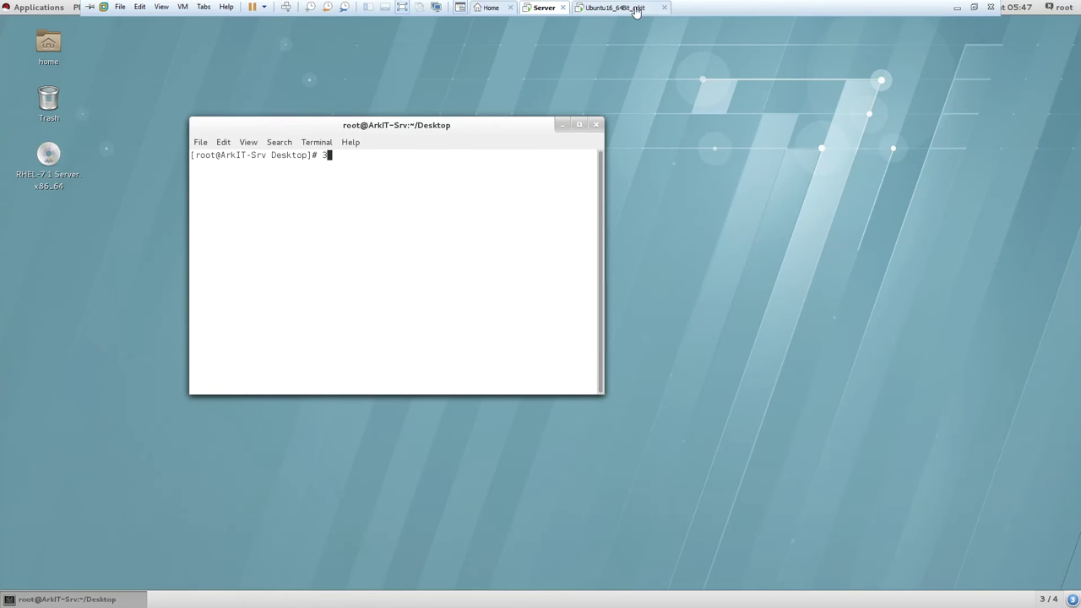
Switch to the Ubuntu16_64Bit_arkit virtual machine and log in with the account password
click(609, 7)
click(120, 327)
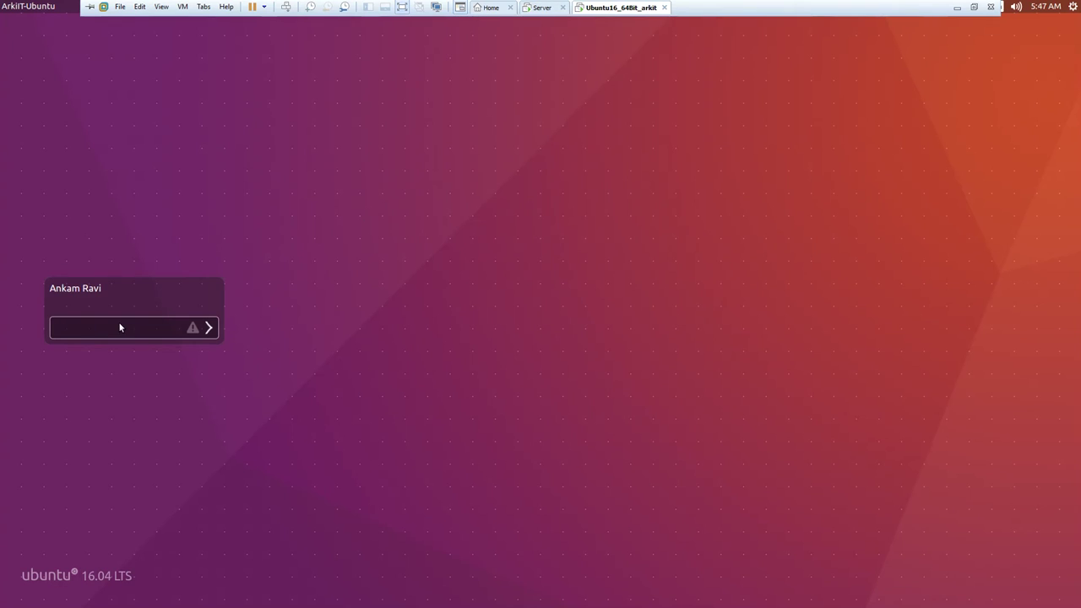
text(••)
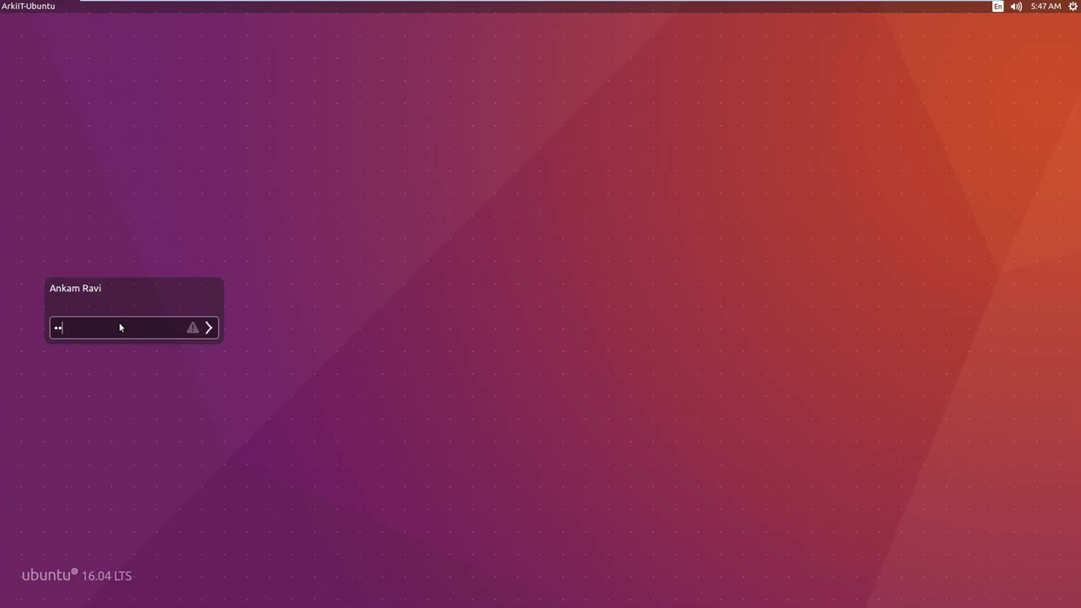
text(••••••••••••)
key(Return)
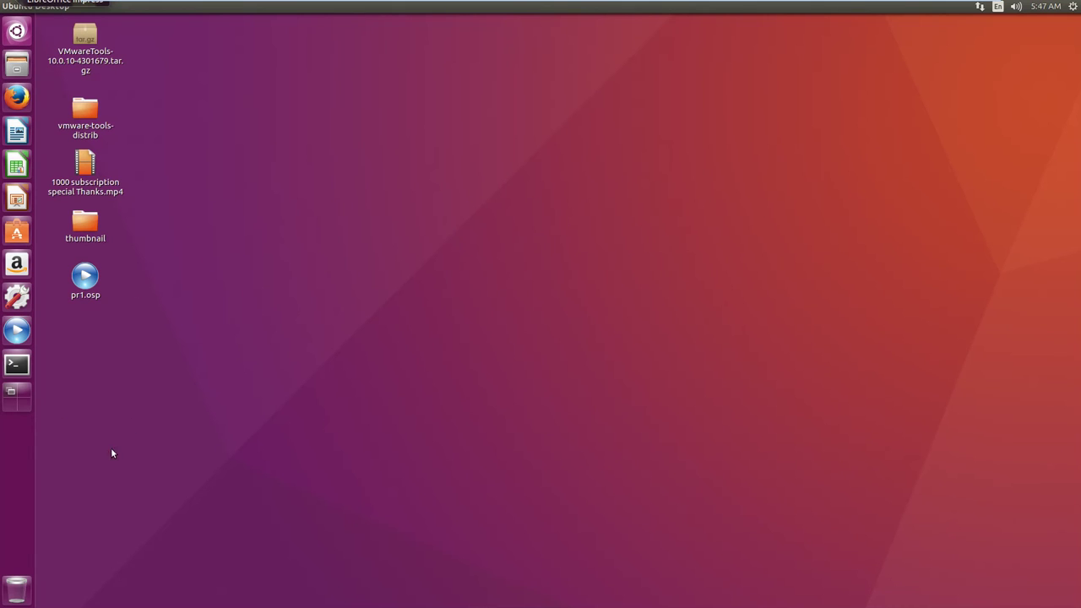
Visit the upper-right, lower-left and lower-right Ubuntu workspaces in the Workspace Switcher, and return to the upper-left one
click(24, 396)
click(695, 224)
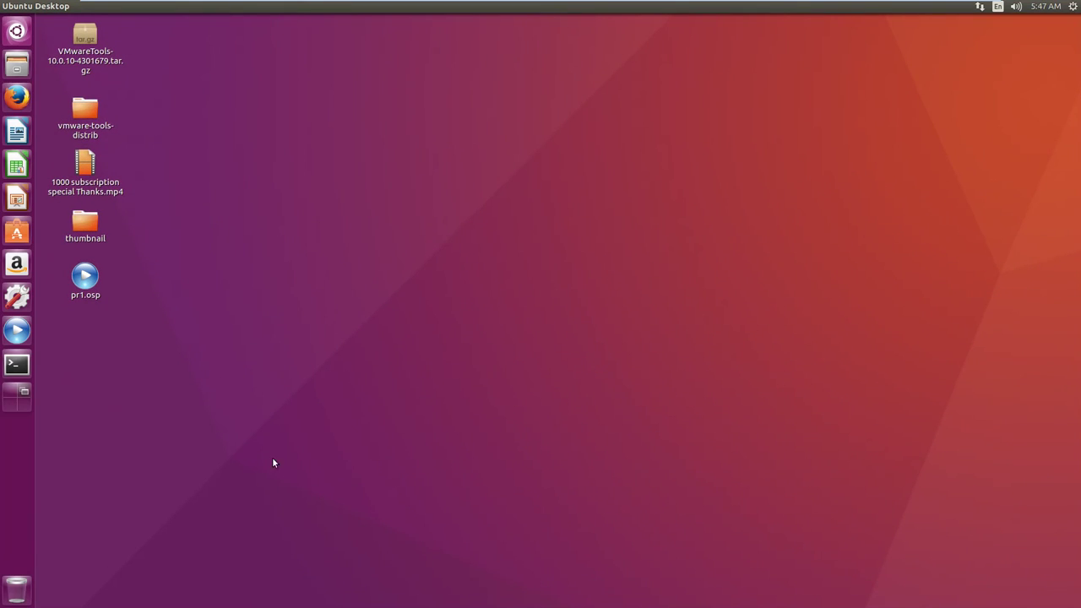
click(31, 402)
click(240, 427)
click(28, 402)
click(775, 451)
click(22, 396)
click(252, 233)
Open System Settings and show the Behavior options of the Appearance settings
click(1073, 6)
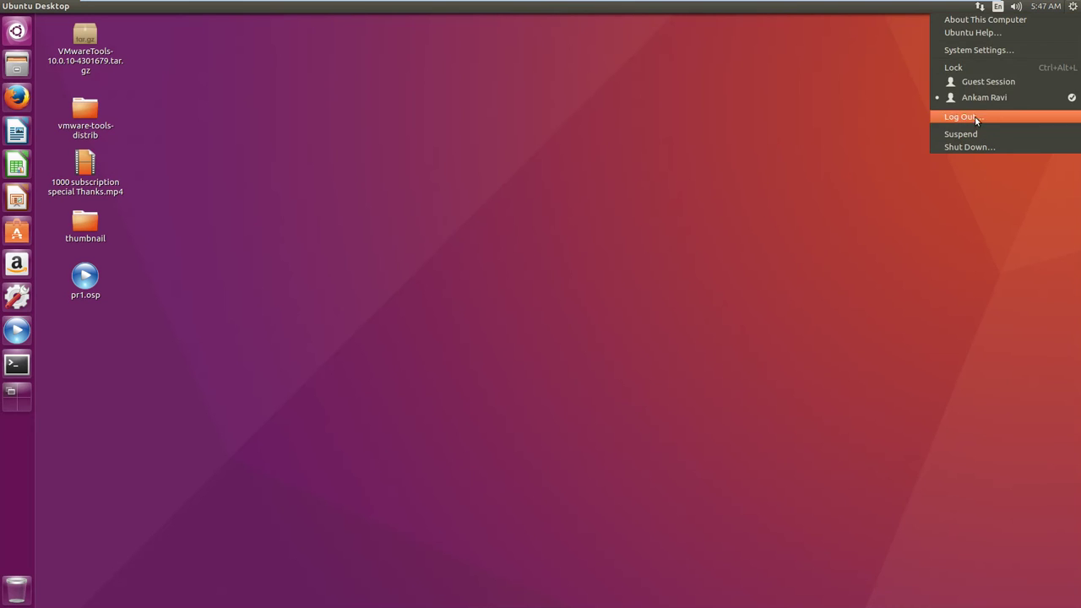
click(977, 49)
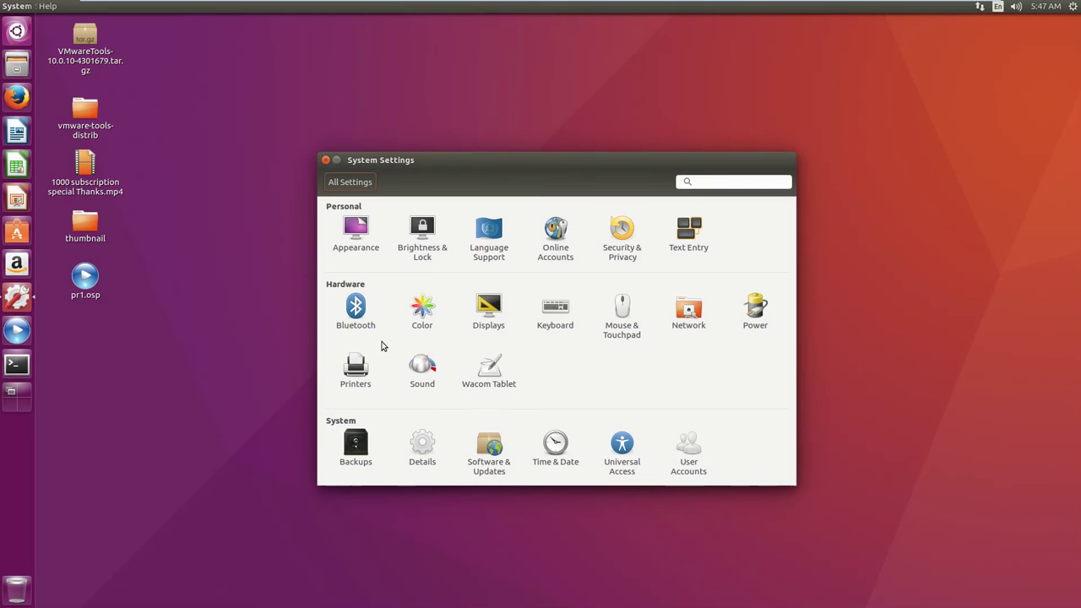
click(356, 239)
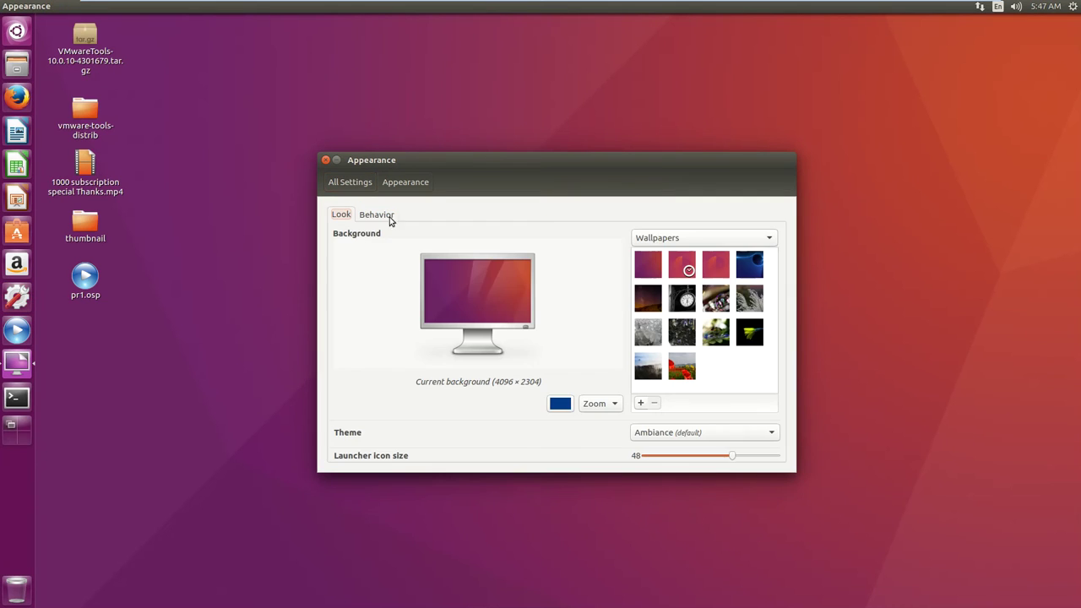
click(377, 215)
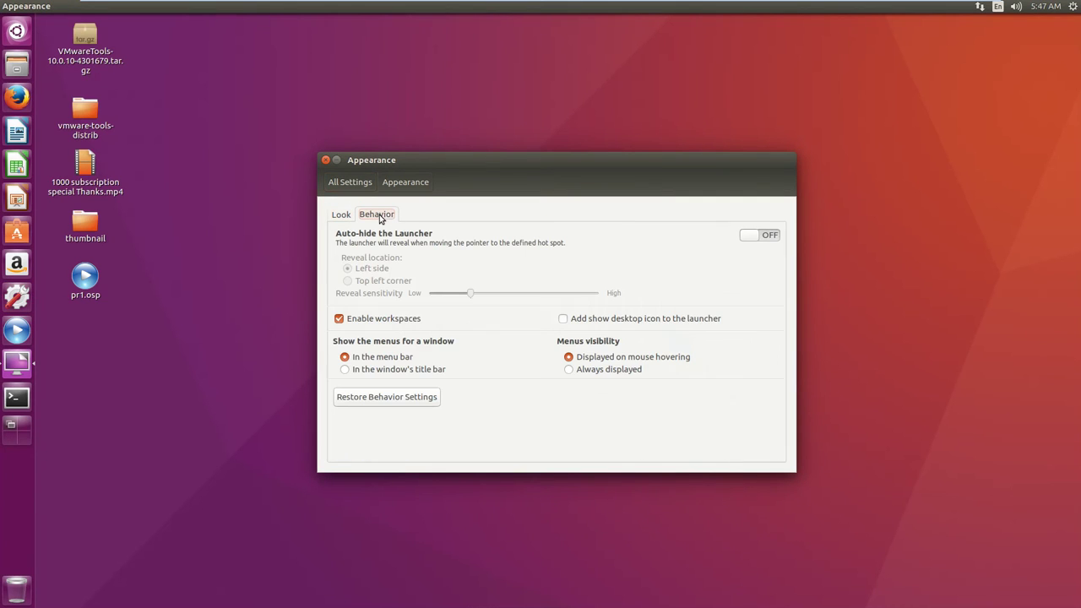
Turn Enable workspaces off and back on, and close the Appearance window after viewing the Look options
click(340, 320)
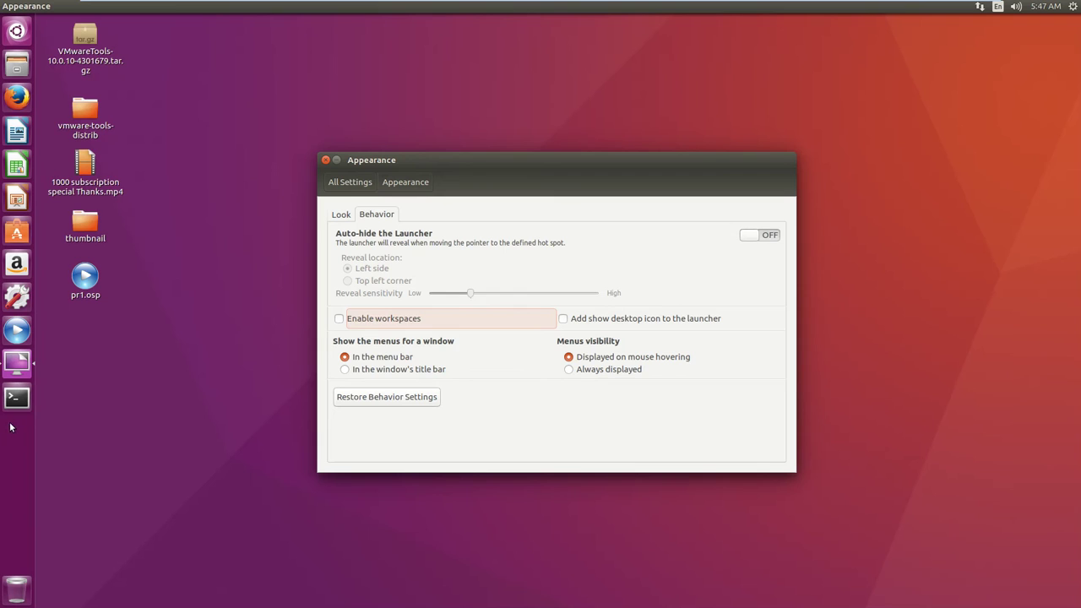
click(339, 320)
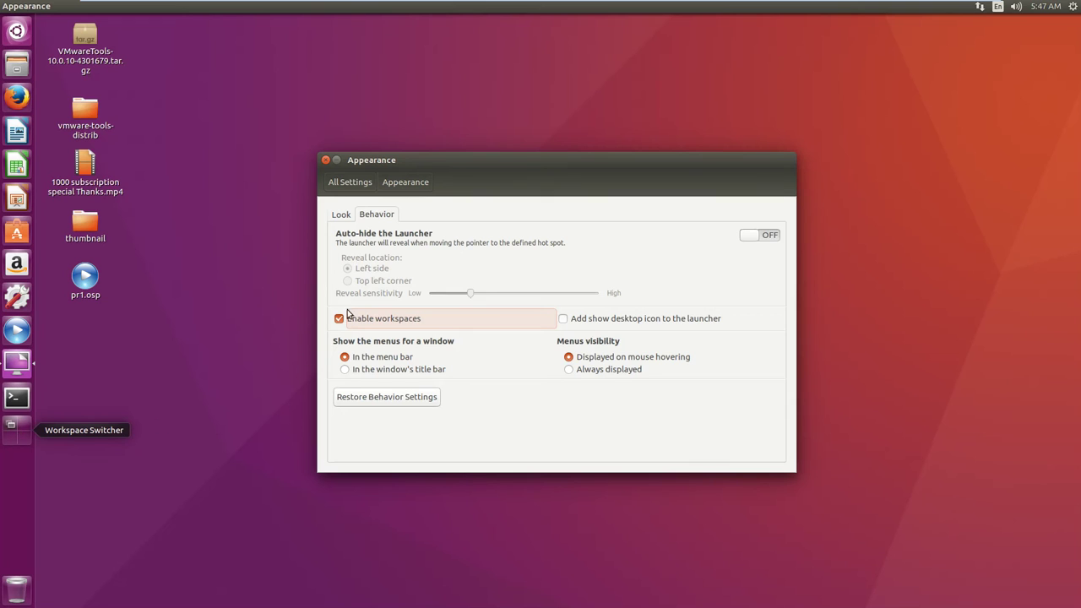
click(342, 215)
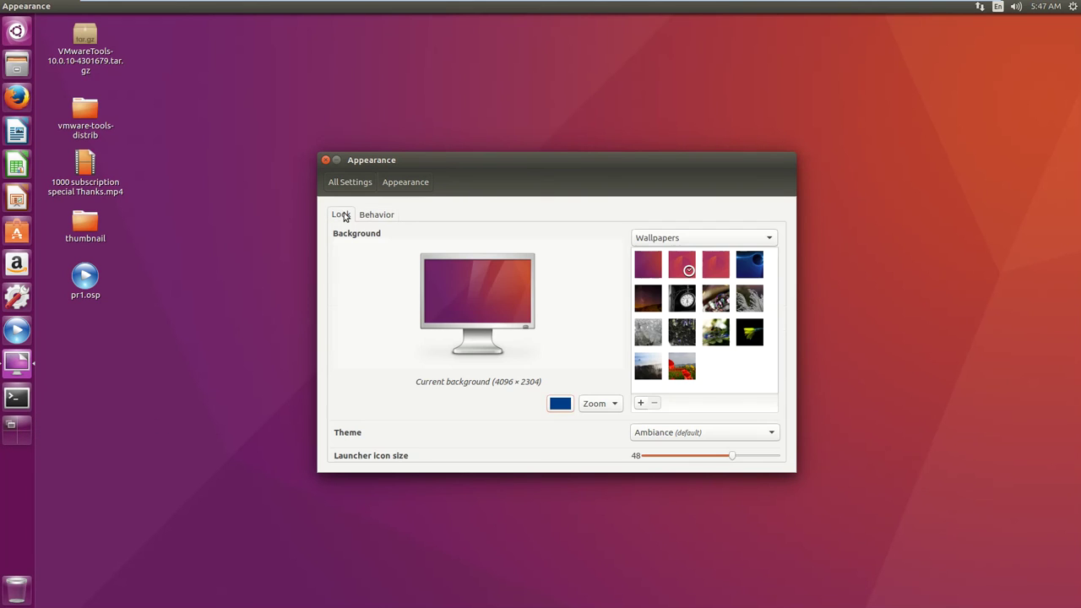
click(327, 160)
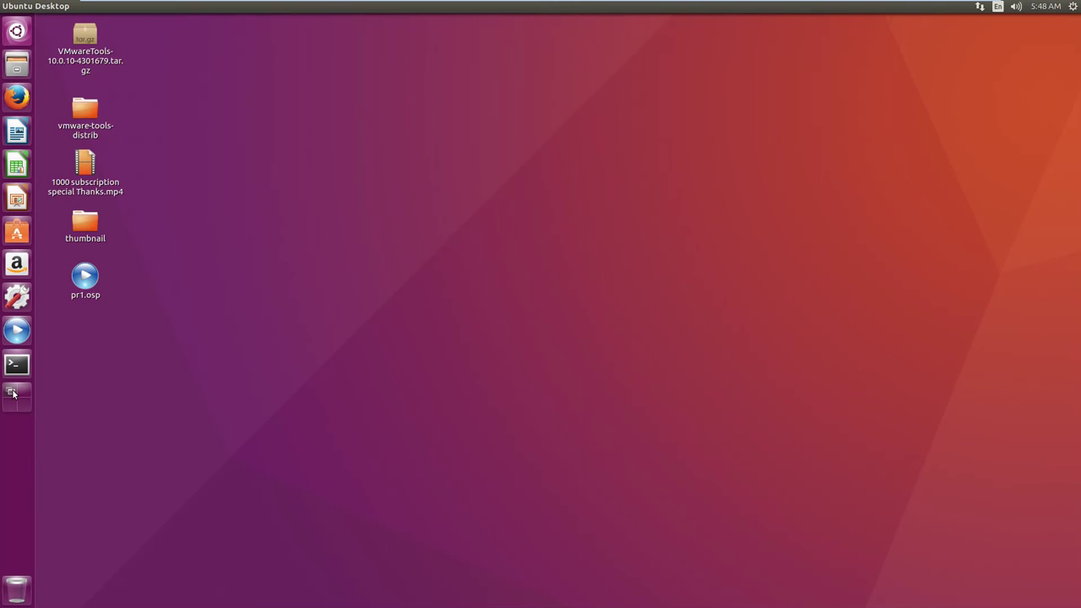
Open the file manager and browse the Computer, Downloads, Desktop and Home locations
click(17, 66)
click(87, 206)
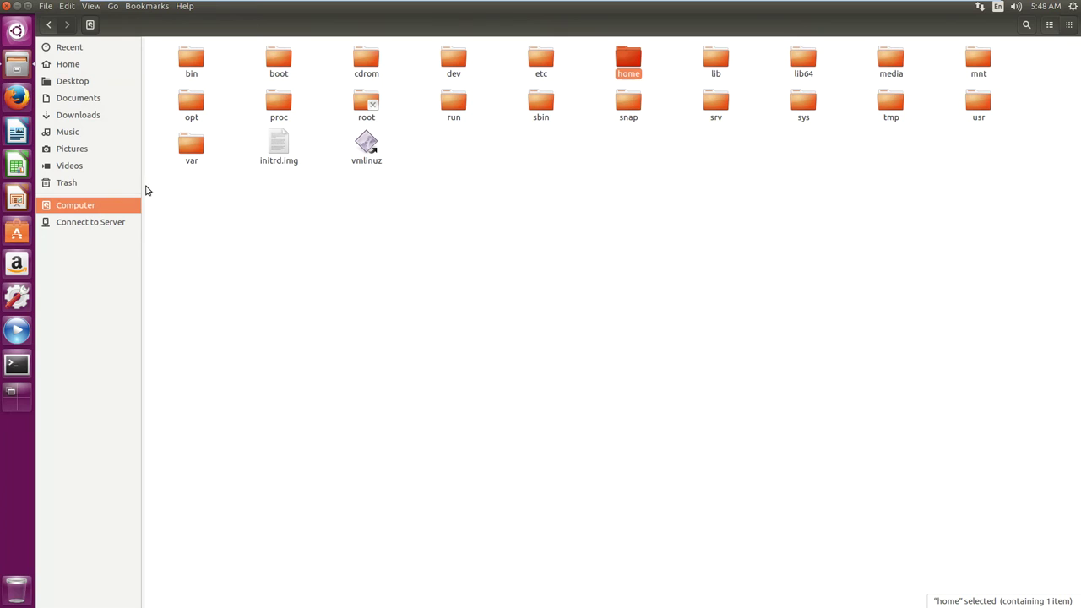
click(89, 113)
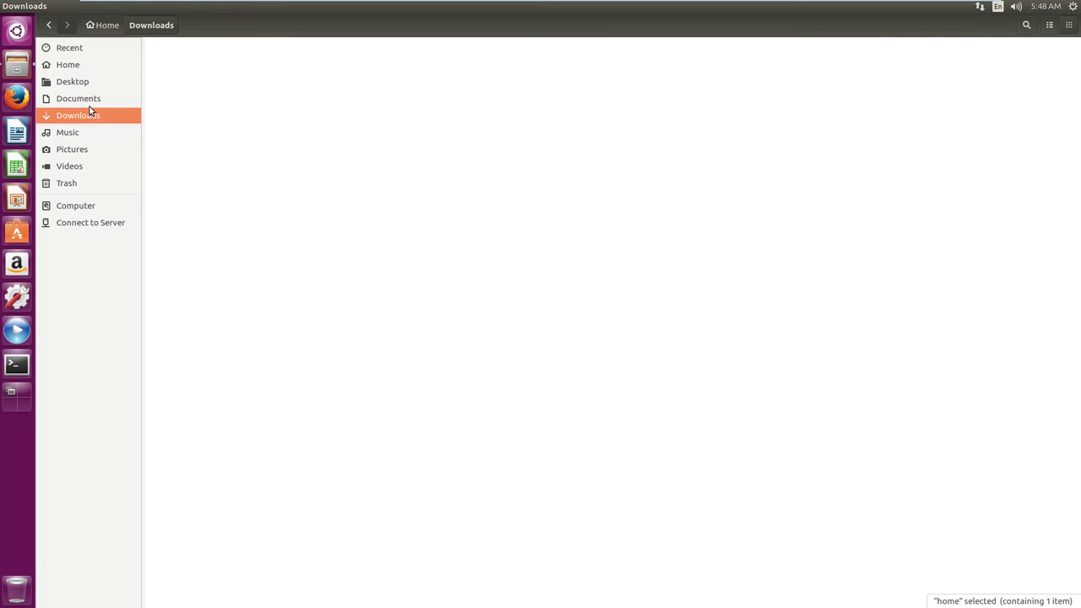
click(77, 84)
click(78, 73)
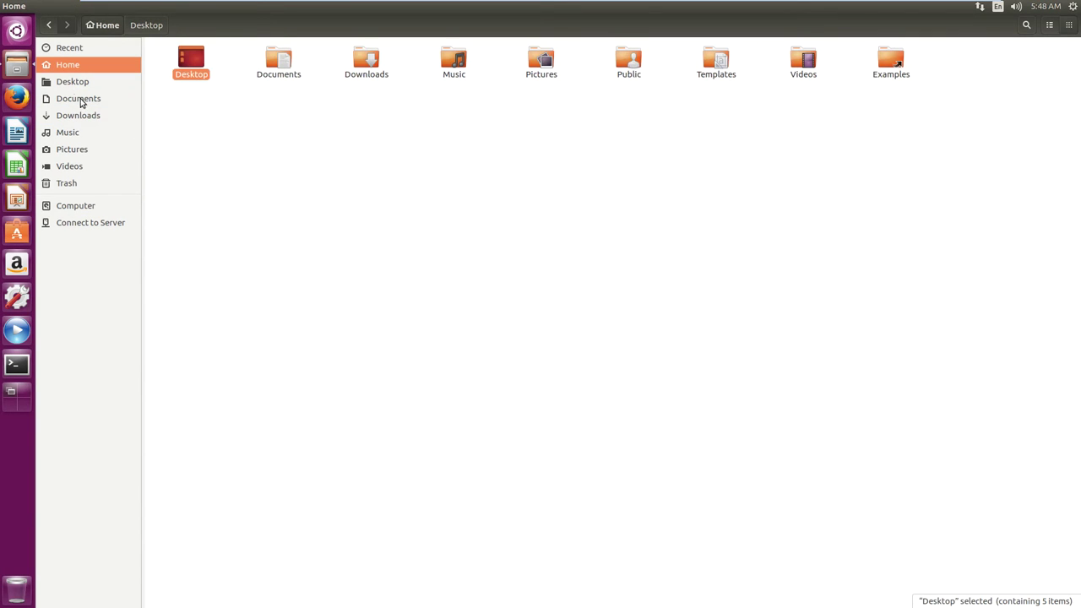
Browse the Videos, Pictures, Music, Downloads and Recent locations in the file manager
click(76, 163)
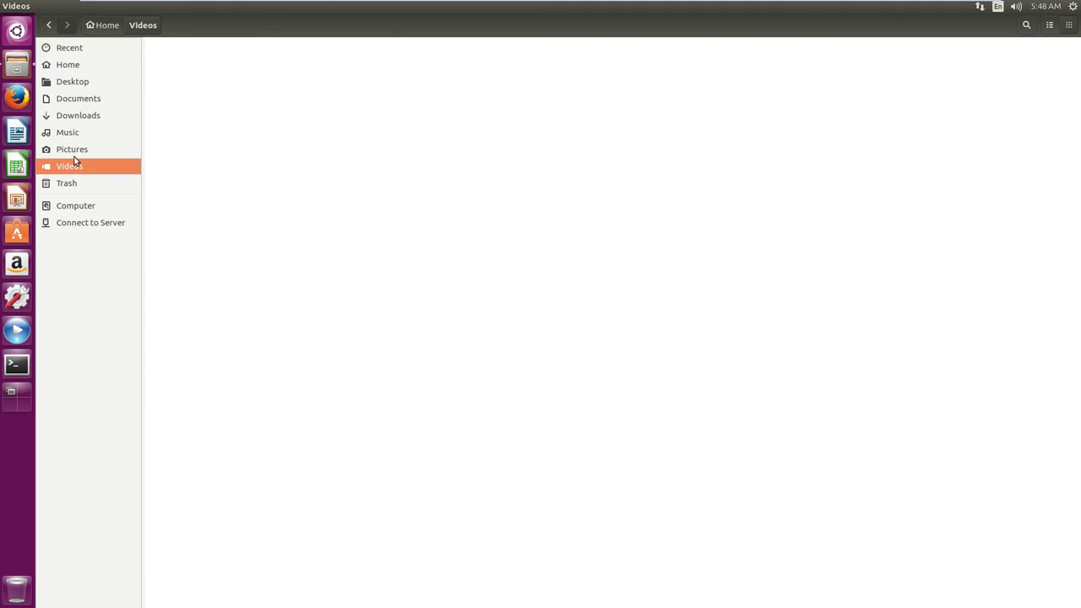
click(72, 151)
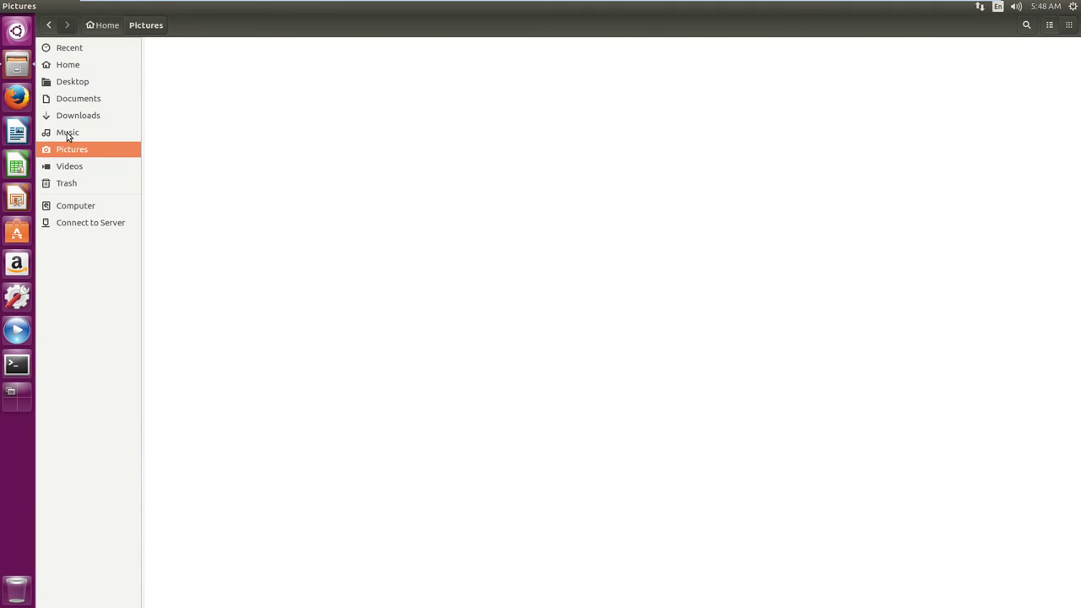
click(67, 135)
click(75, 115)
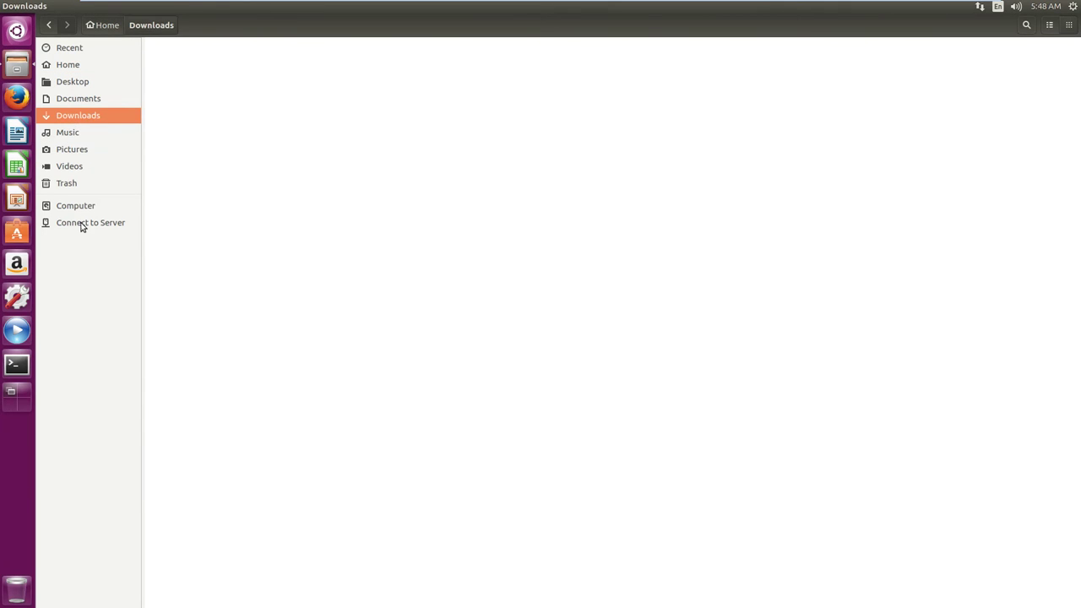
click(73, 48)
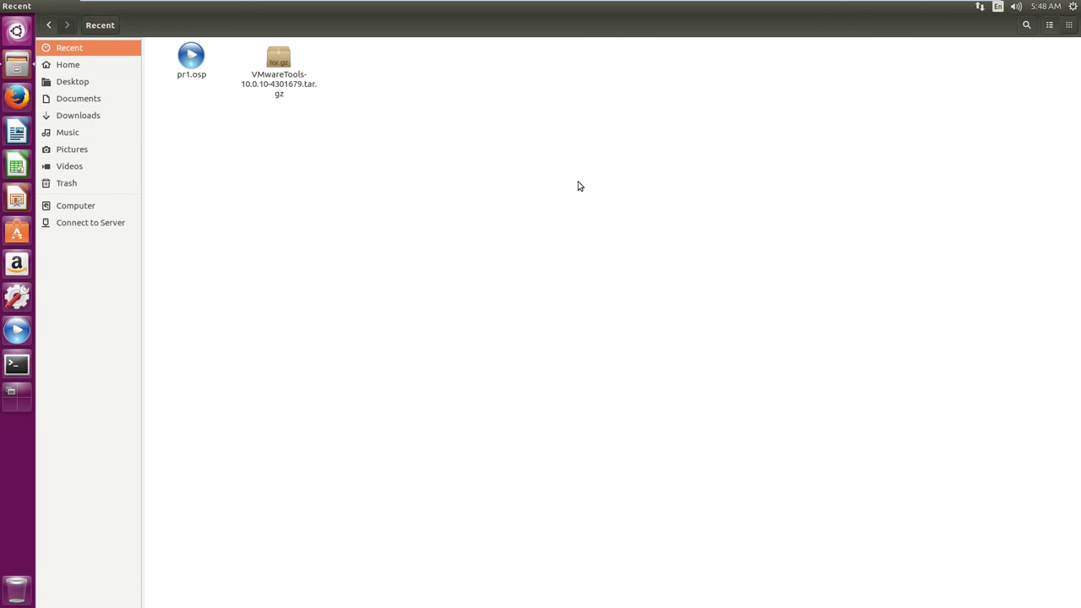
View the Connect to Server dialog, cancel it, and show the Computer location
click(87, 225)
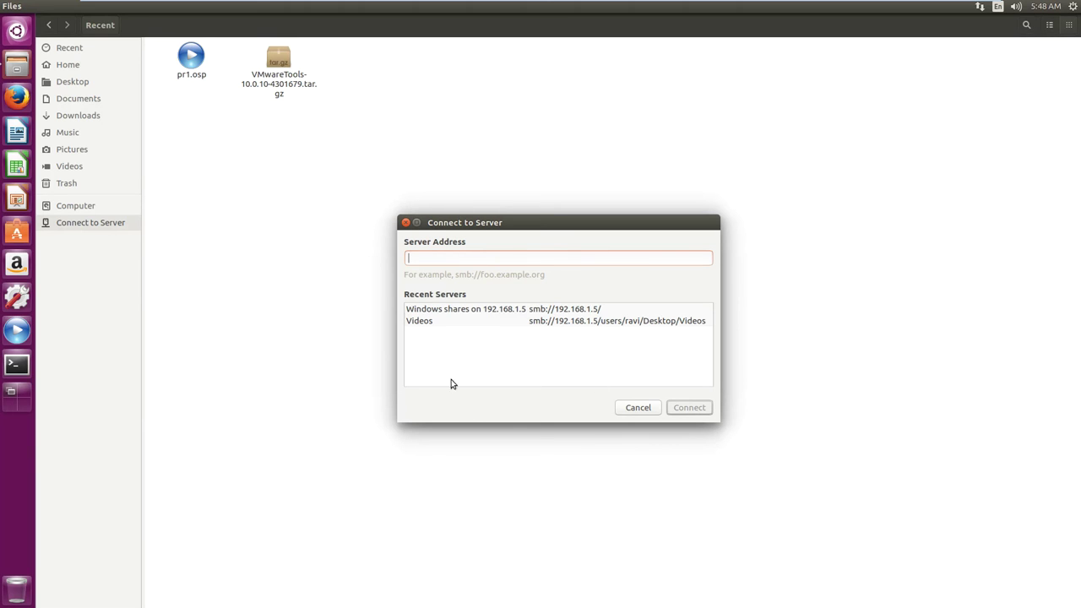
click(638, 409)
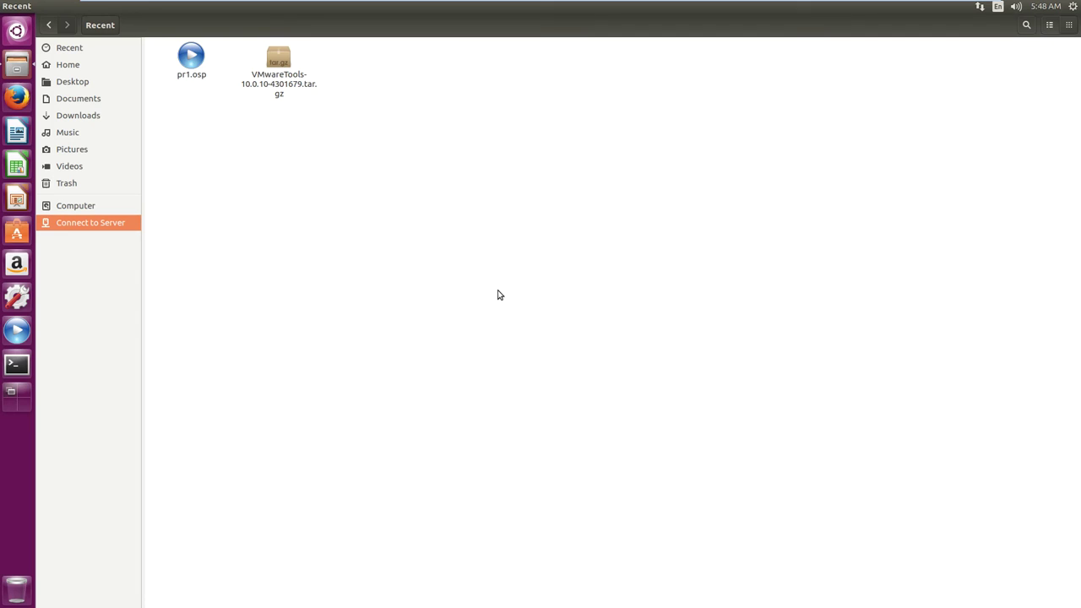
click(92, 207)
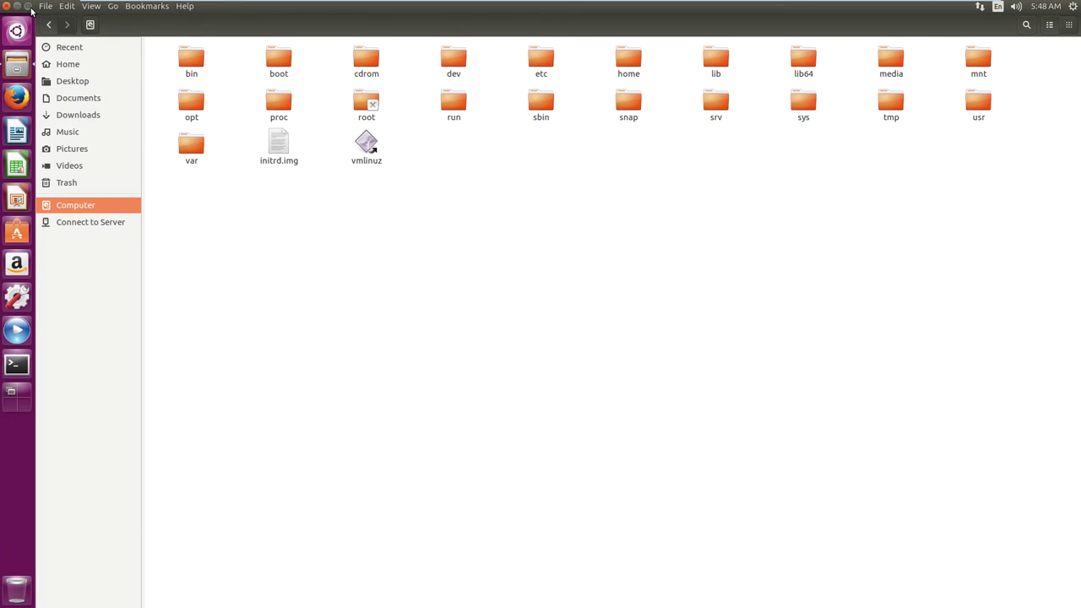
Restore the maximized file manager to a smaller window, move it toward the desktop's middle, and close it
click(28, 7)
drag(247, 31, 510, 192)
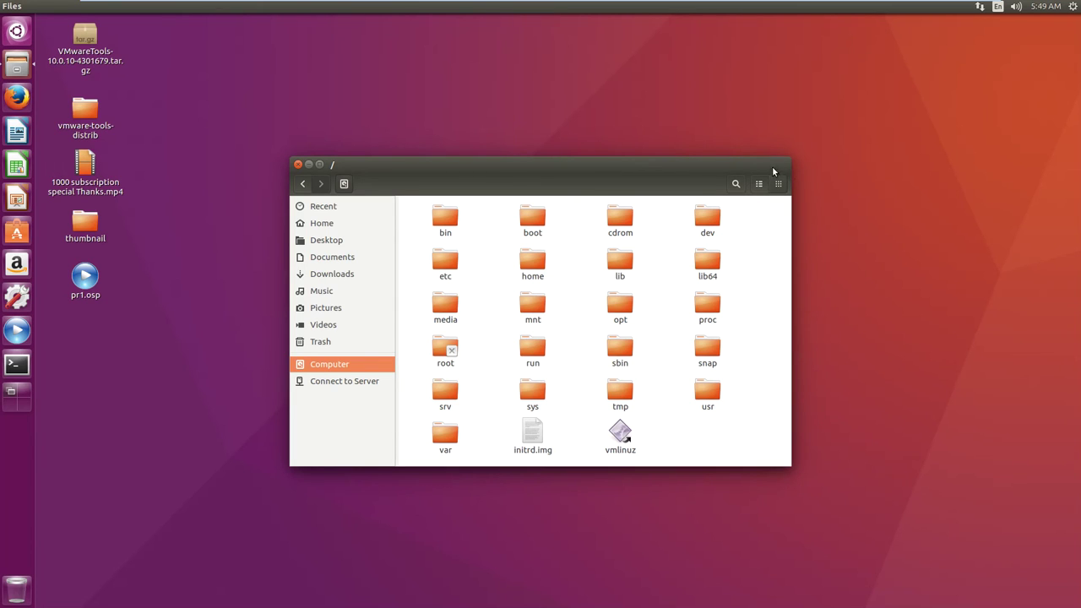
click(298, 165)
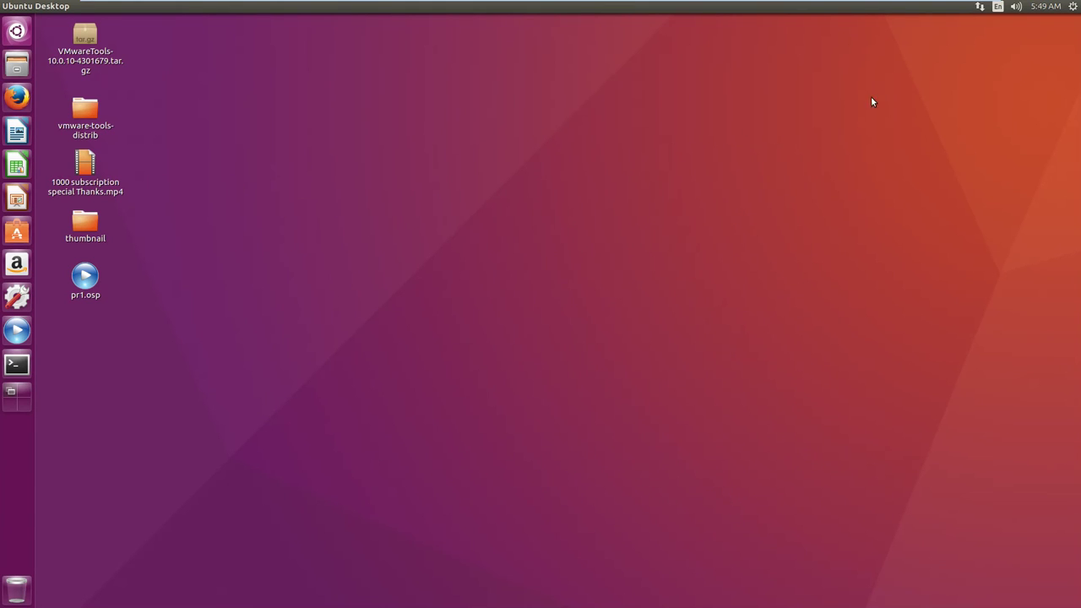
Show the Network Connections window, move it toward the desktop's middle, and open Wired connection 1 for editing
click(978, 7)
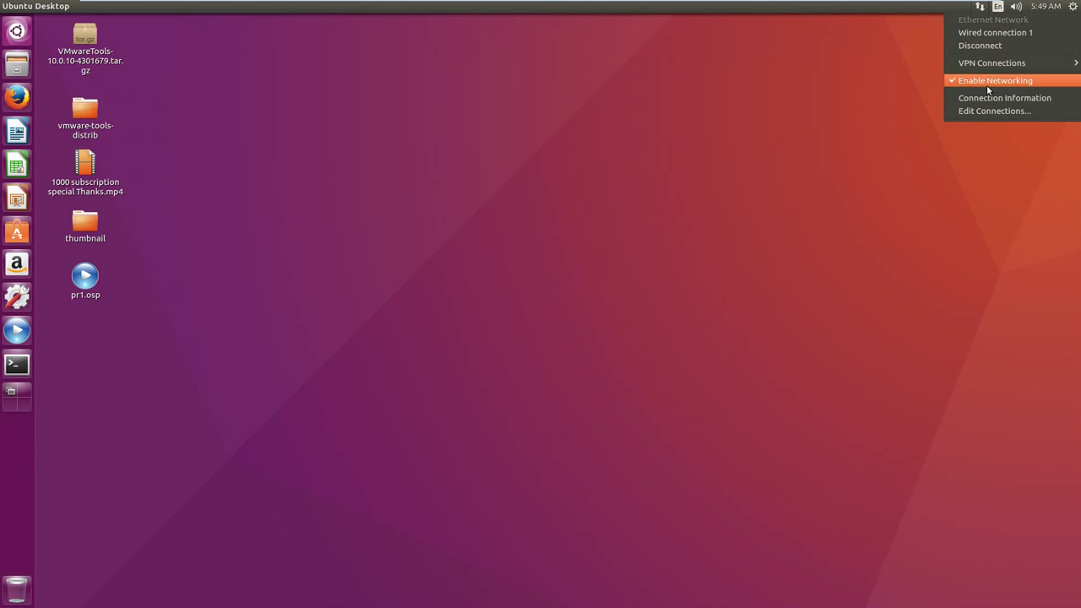
click(983, 112)
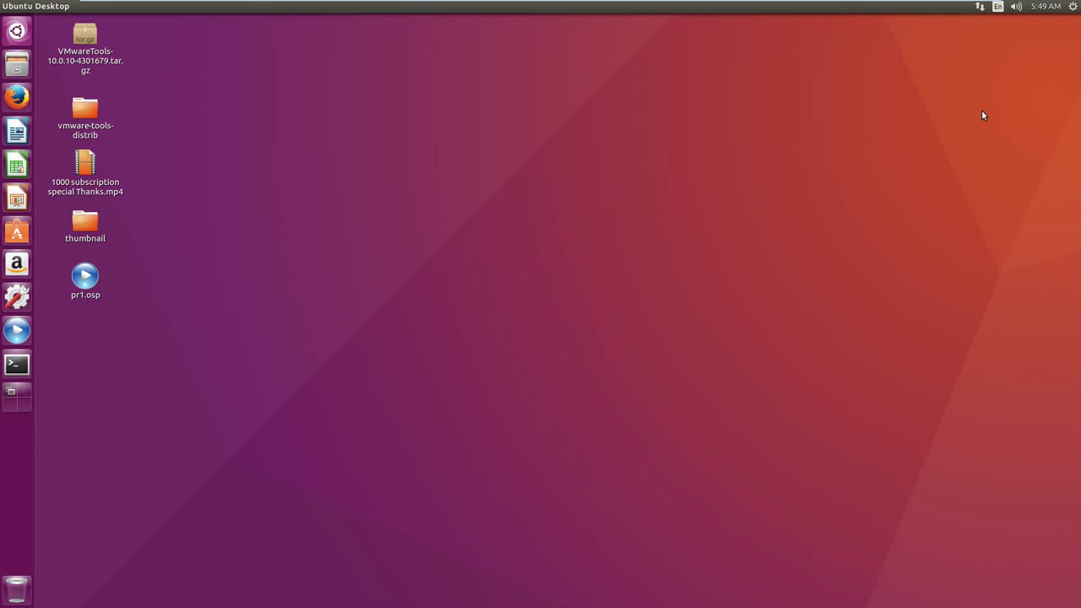
drag(529, 228, 373, 207)
click(351, 263)
double_click(378, 263)
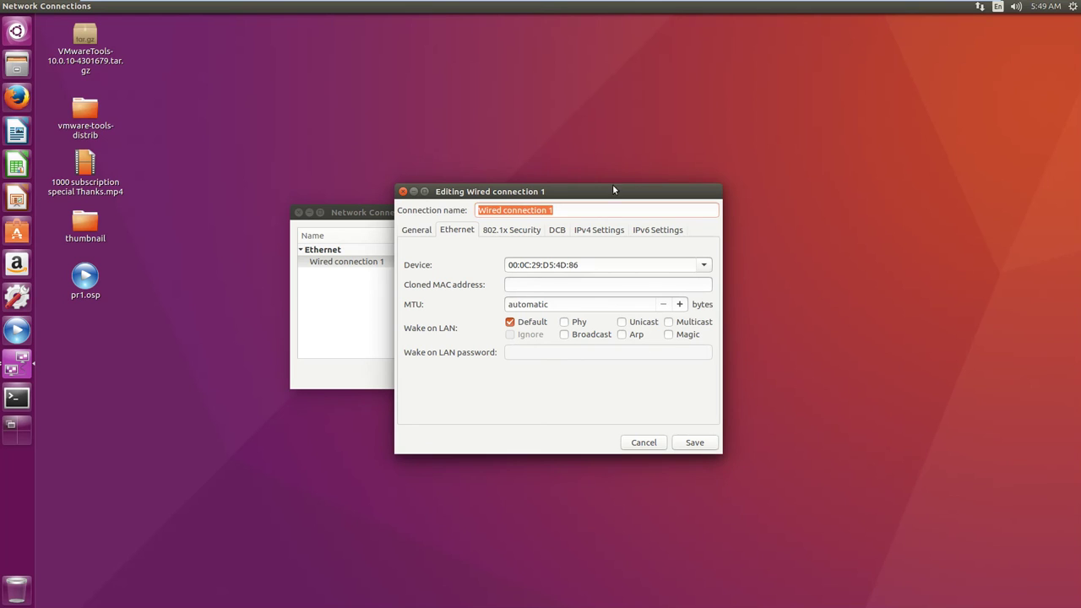
Try the Manual IPv4 method with a blank address entry for Wired connection 1, cancel the edit, and close Network Connections
click(596, 232)
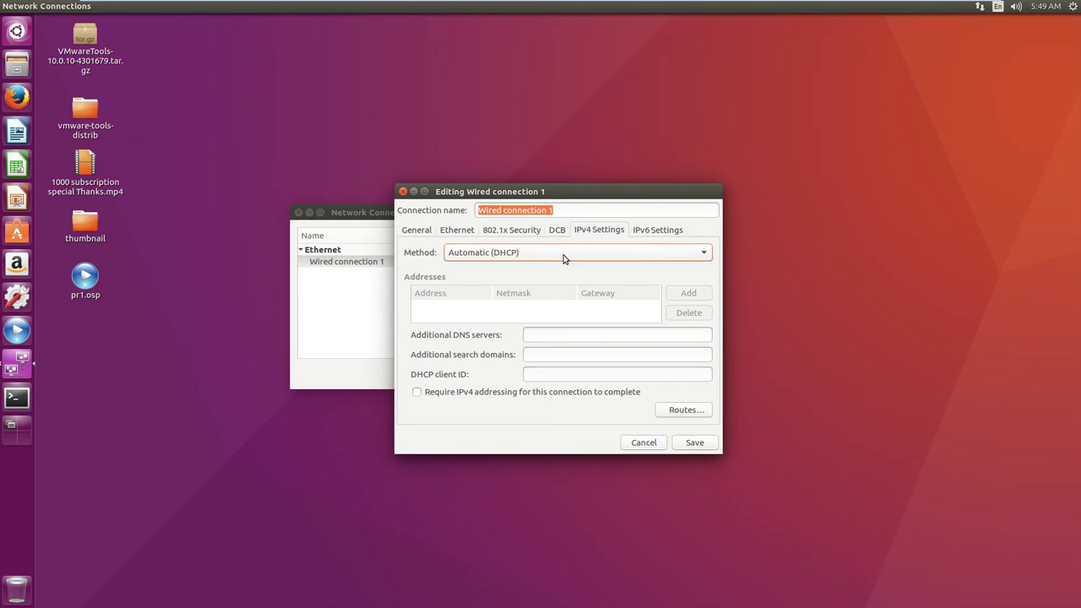
click(564, 252)
click(520, 276)
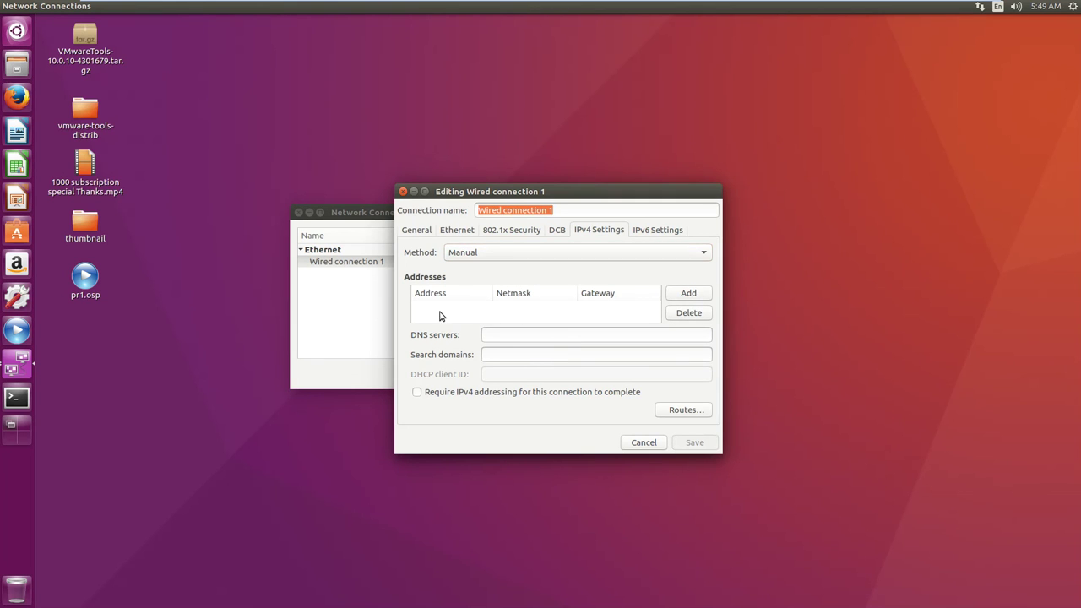
click(691, 290)
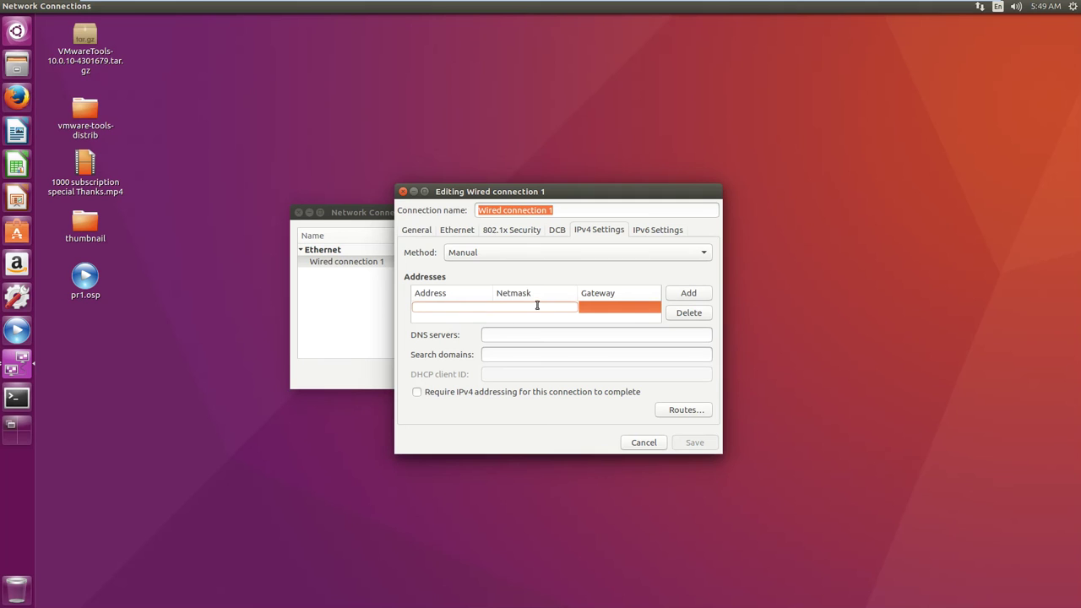
click(647, 442)
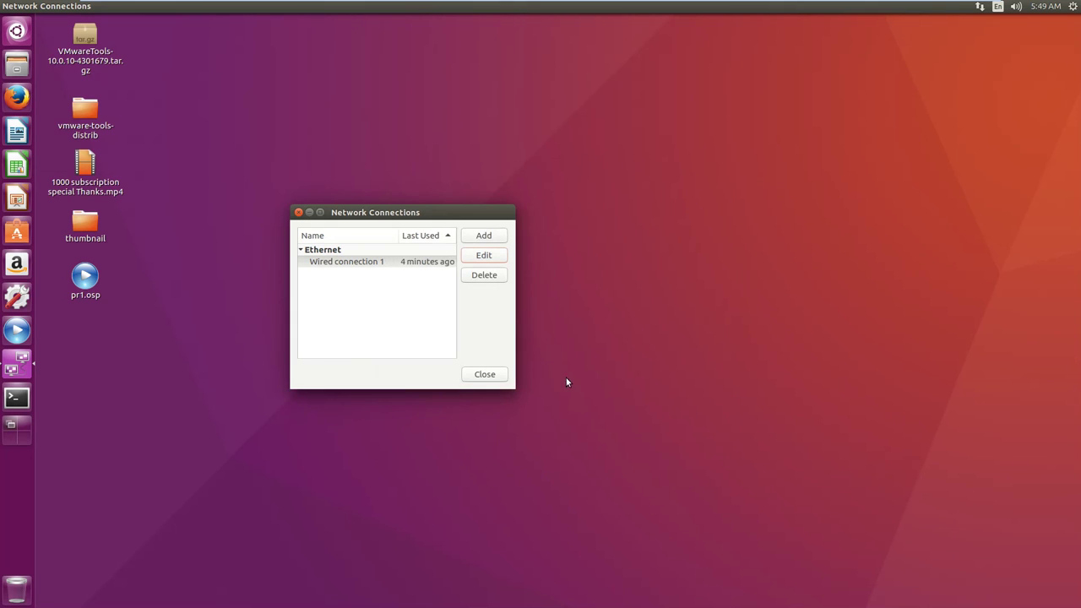
click(365, 258)
click(483, 377)
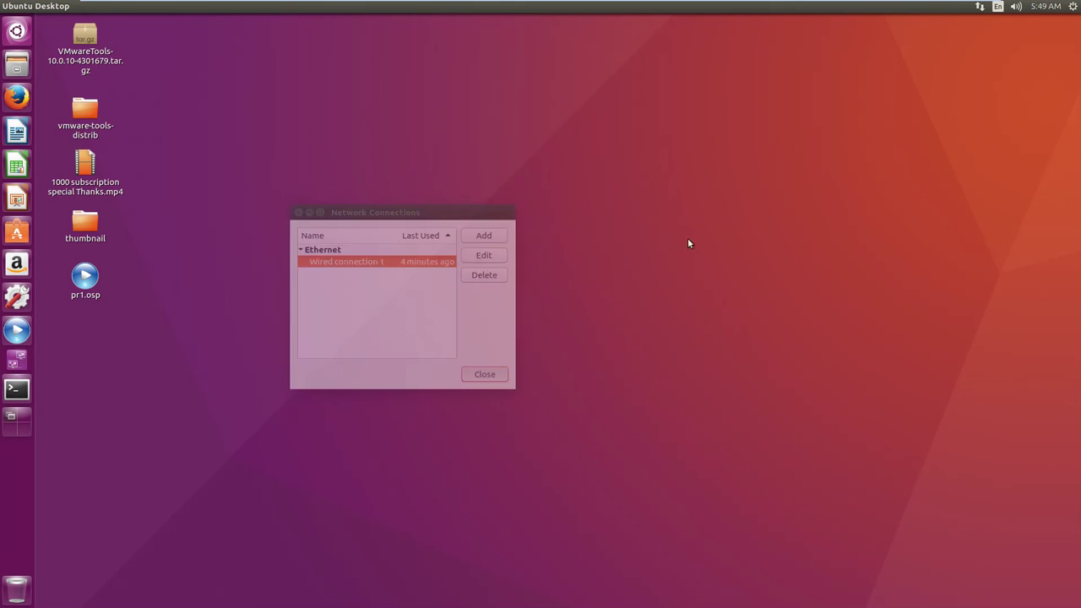
View the sound volume controls and the calendar for the current month, and dismiss them
click(1016, 8)
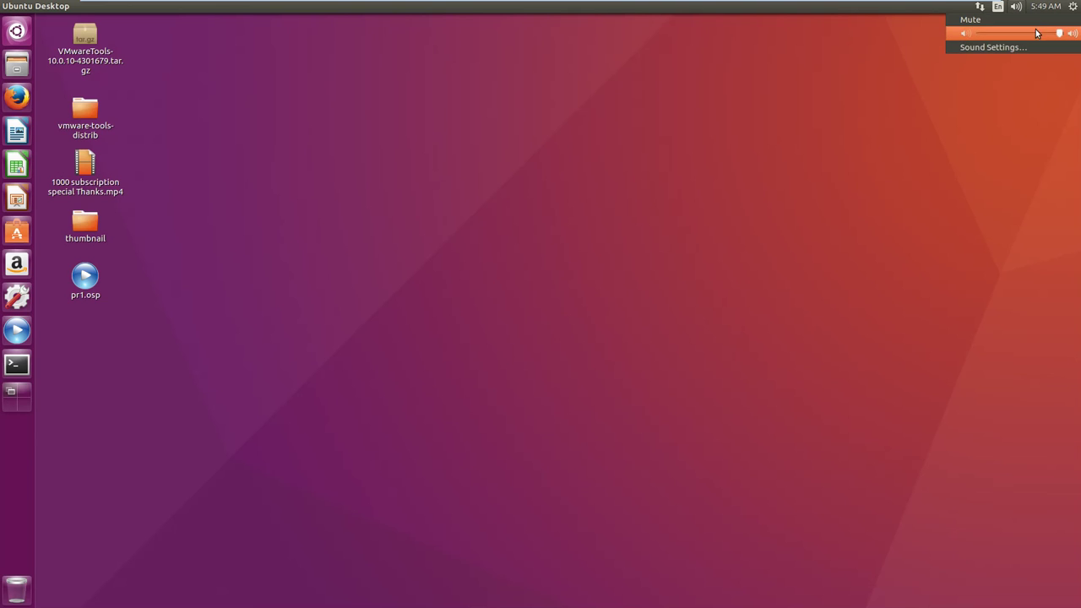
click(1072, 6)
click(1030, 9)
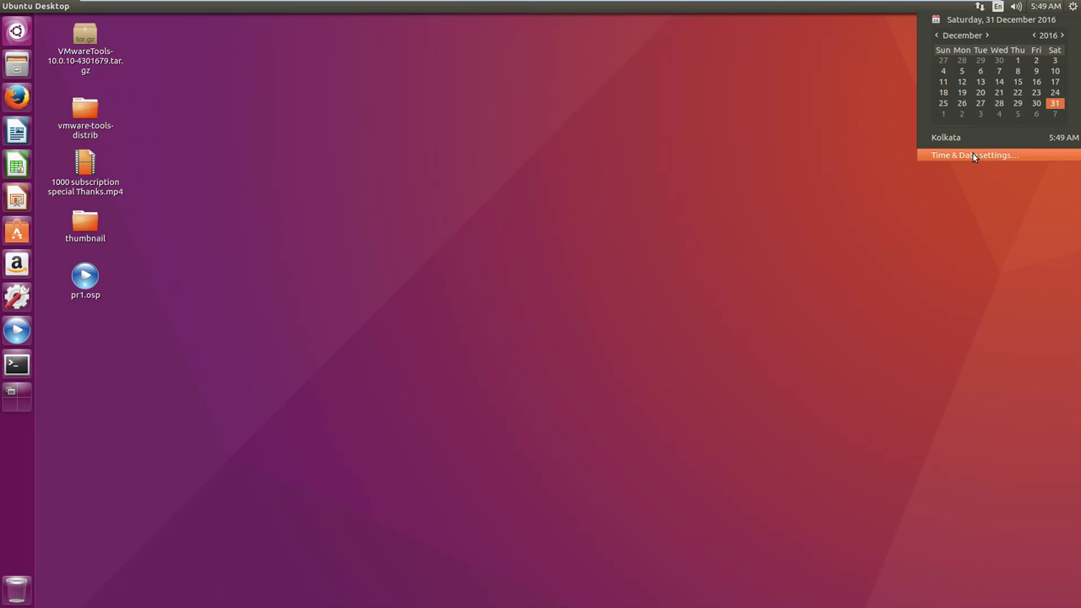
click(838, 141)
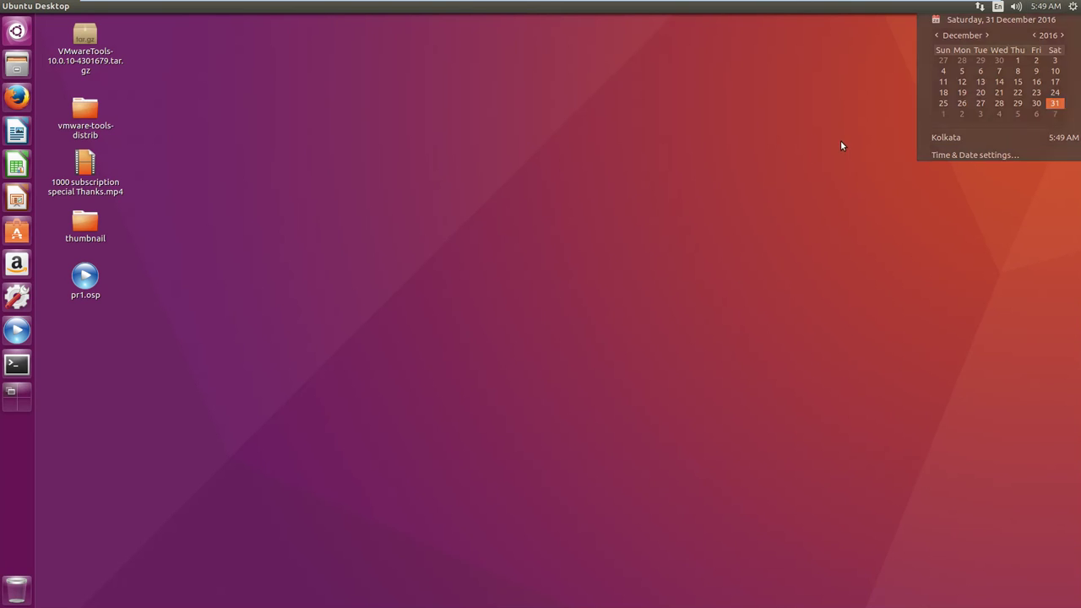
View the session options and the Shut Down dialog with its restart and power-off choices, and dismiss the dialog
click(1072, 7)
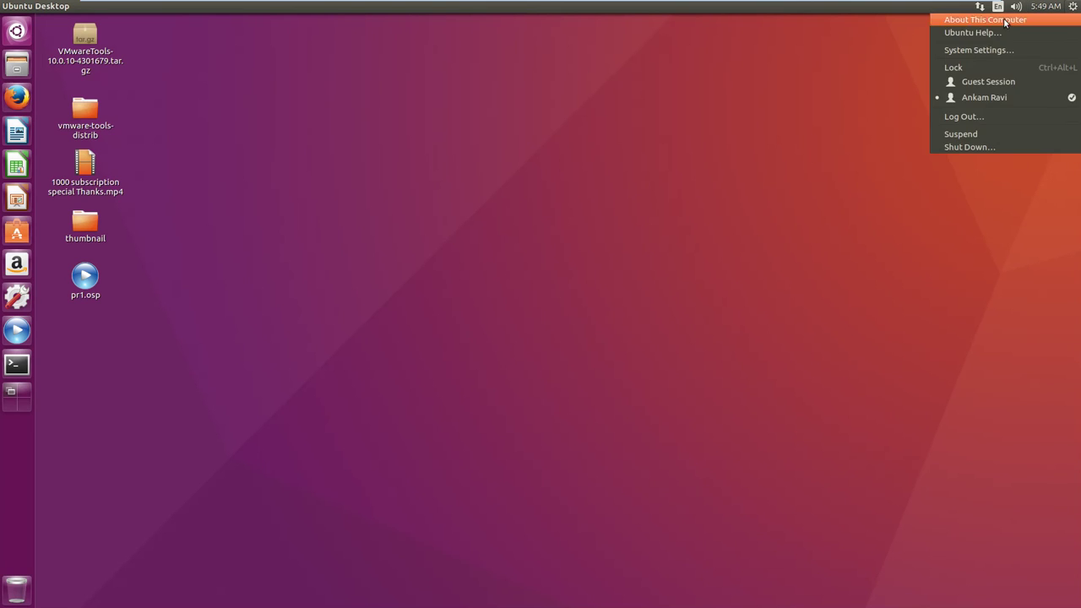
click(971, 148)
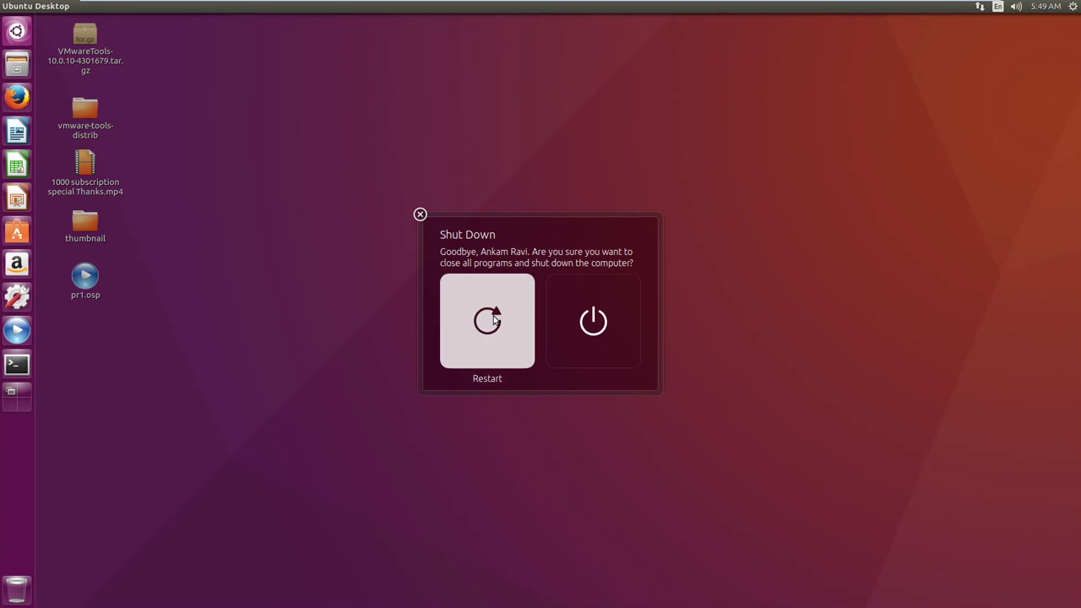
click(420, 213)
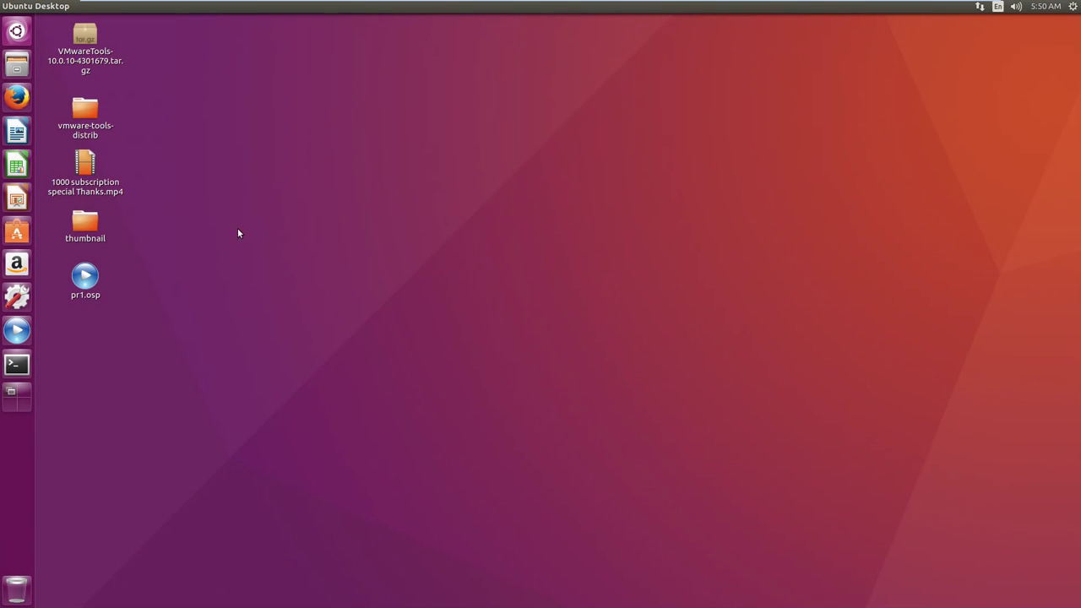
Open Ubuntu Software, move its window toward the desktop's middle, and resize it to a narrower width
click(17, 236)
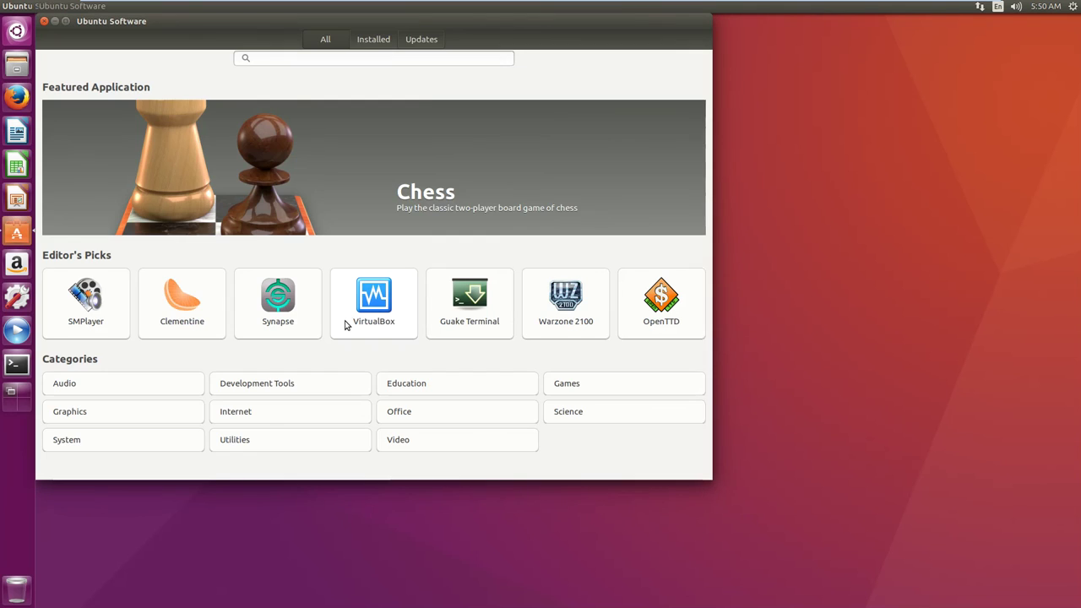
drag(414, 26, 571, 55)
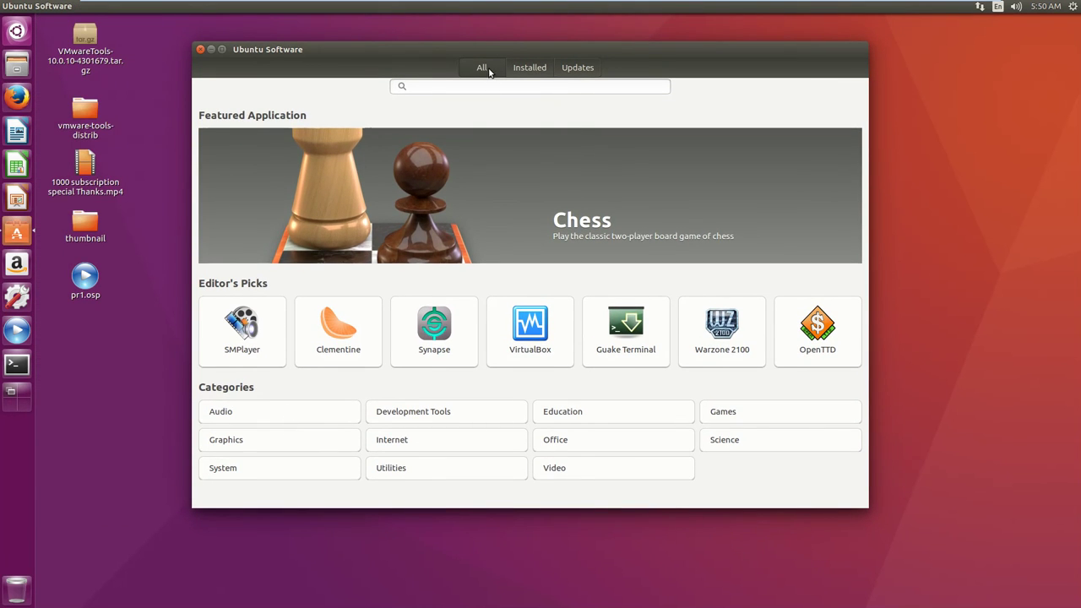
drag(865, 505, 1073, 538)
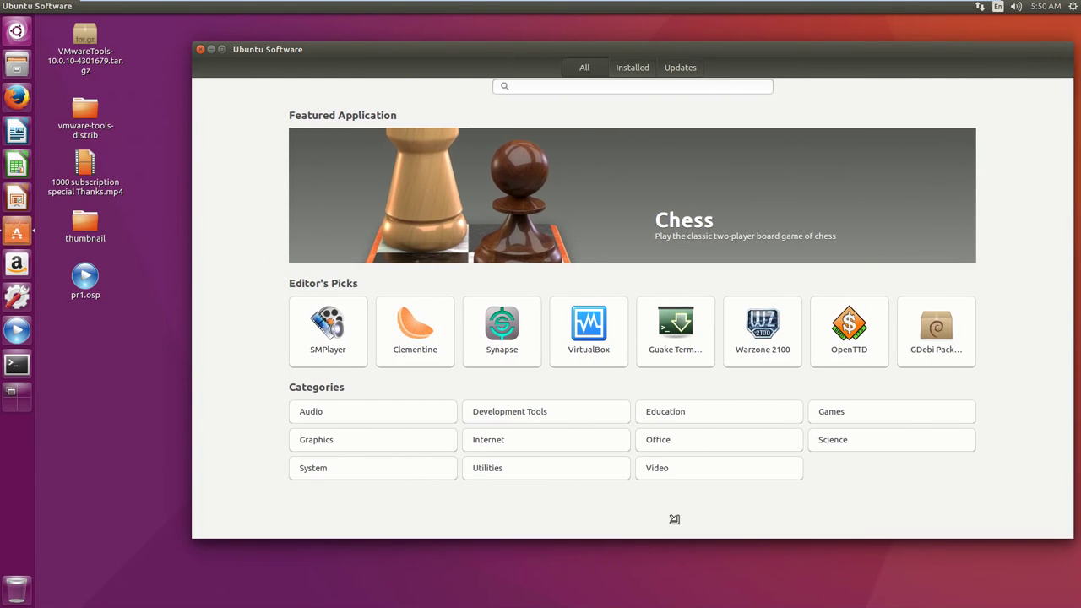
drag(674, 518, 694, 521)
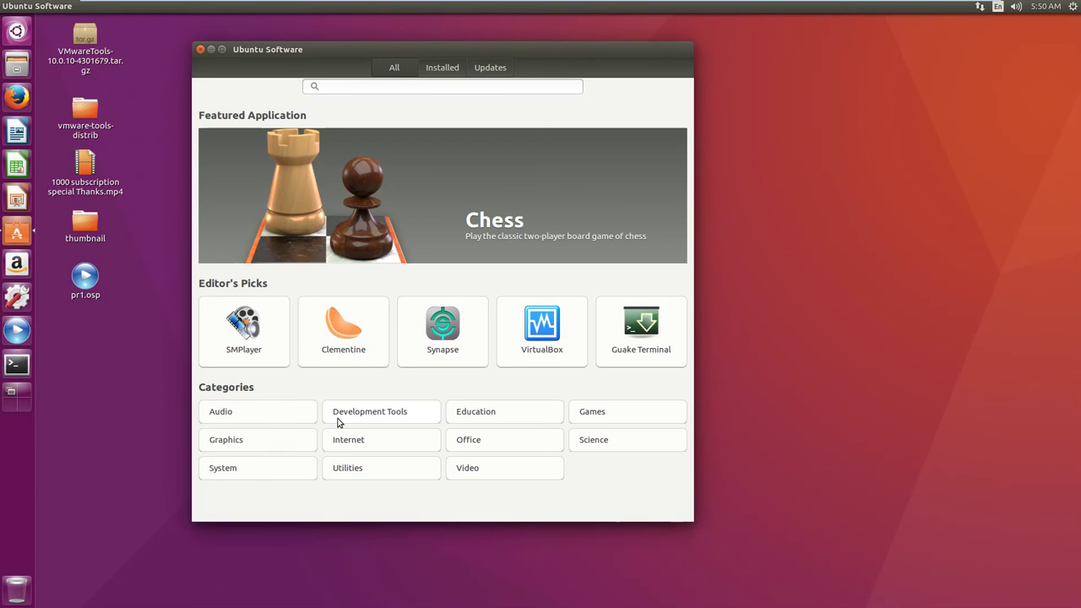
Browse all applications in the Audio category of Ubuntu Software using a widened window, and close the store
click(266, 414)
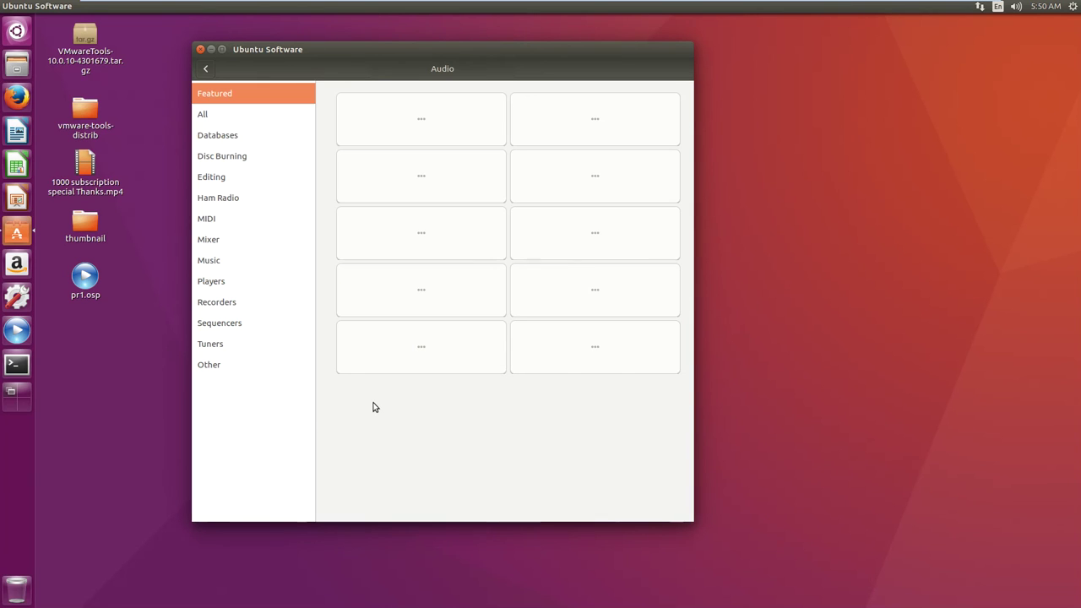
click(221, 121)
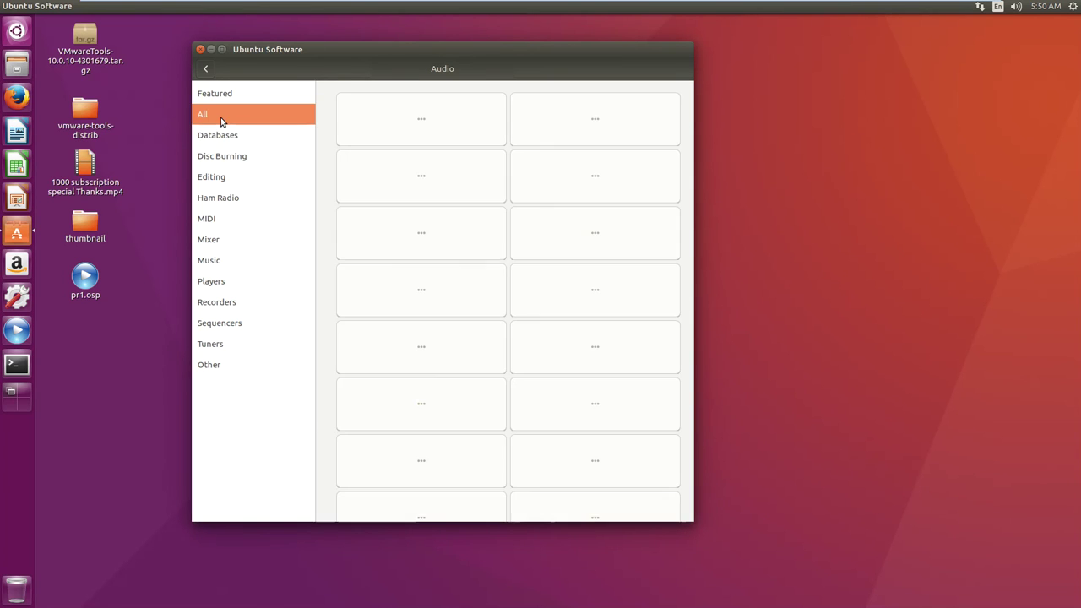
drag(553, 78, 500, 64)
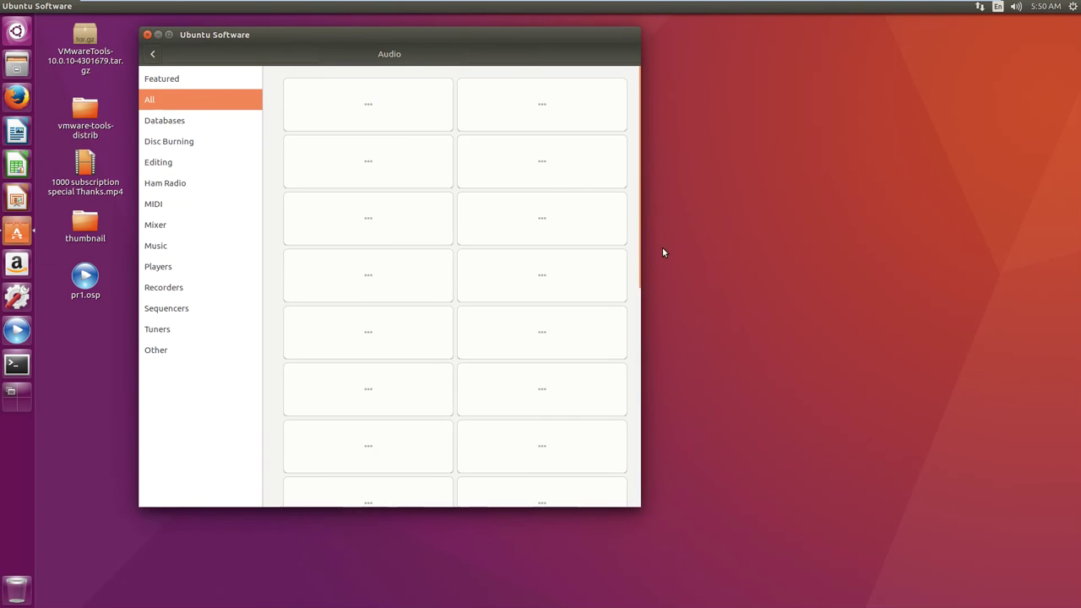
drag(639, 252, 1028, 253)
scroll(486, 318, down, 10)
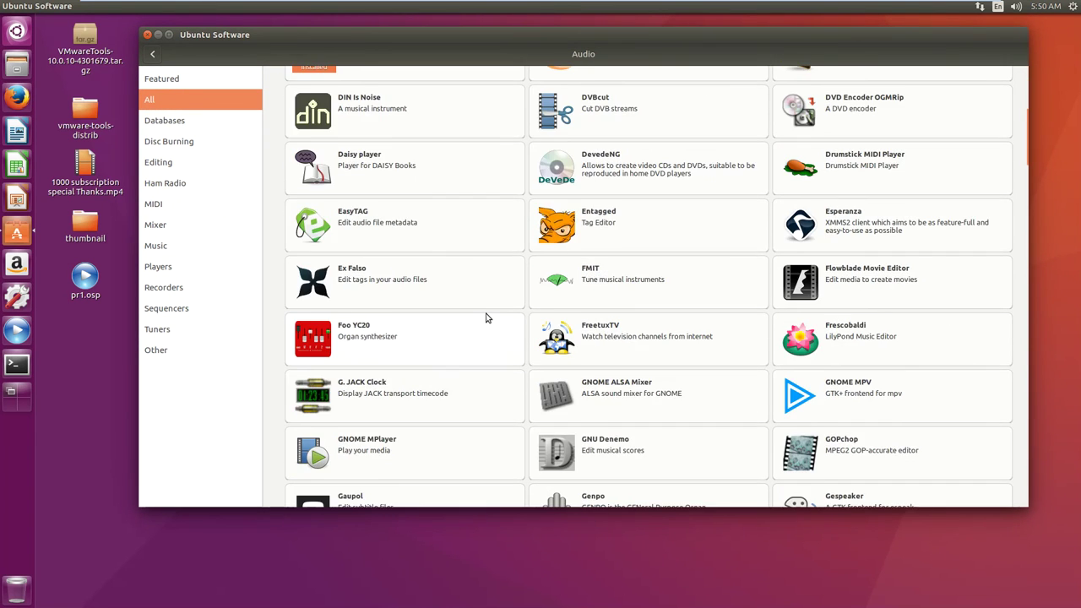
scroll(486, 318, down, 15)
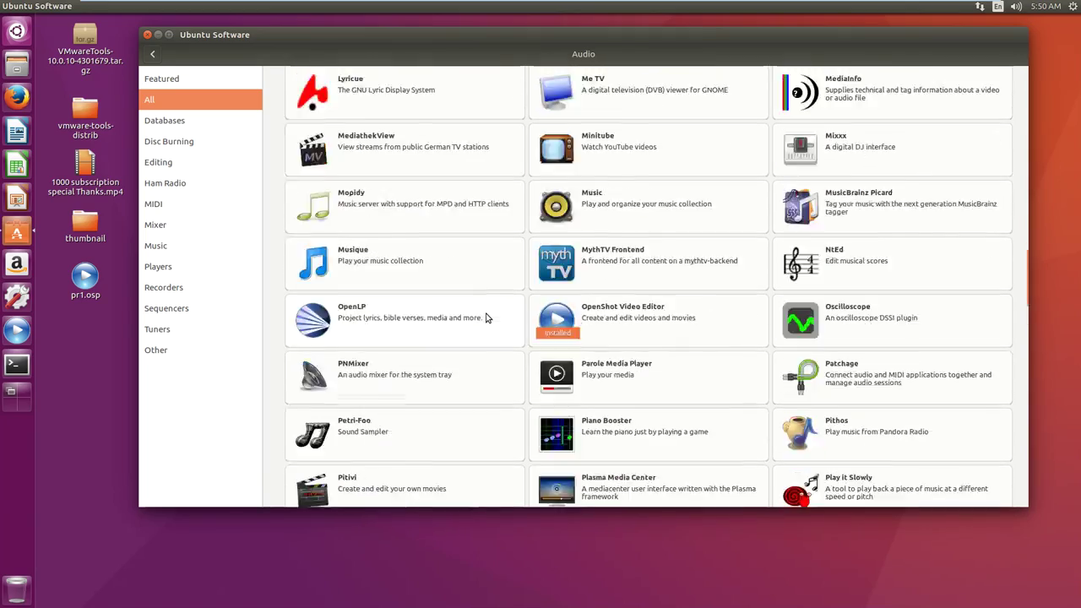
scroll(486, 318, down, 4)
scroll(486, 318, up, 14)
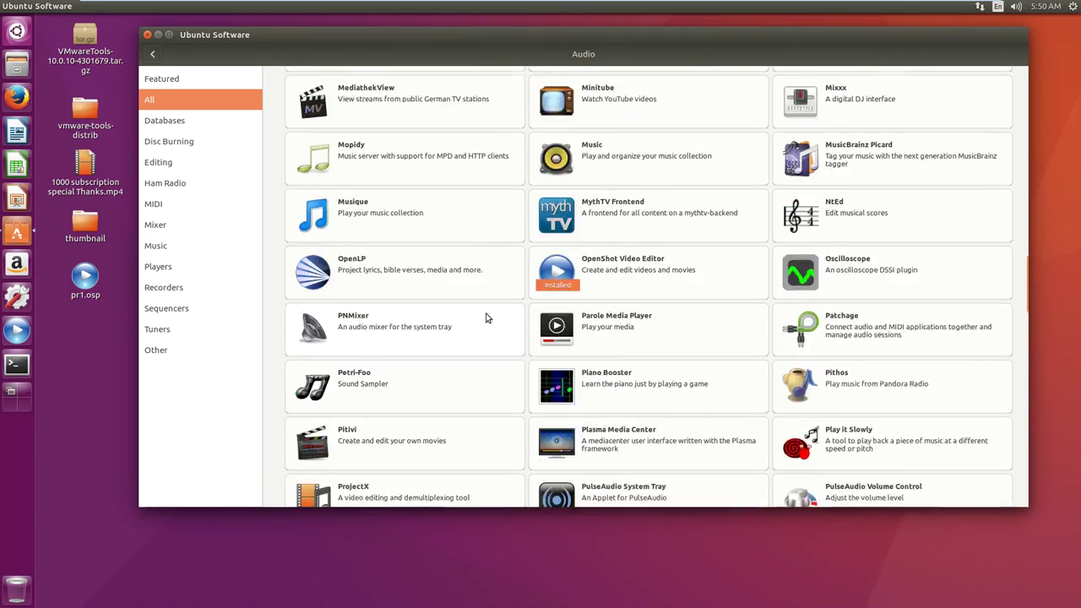
scroll(485, 317, up, 15)
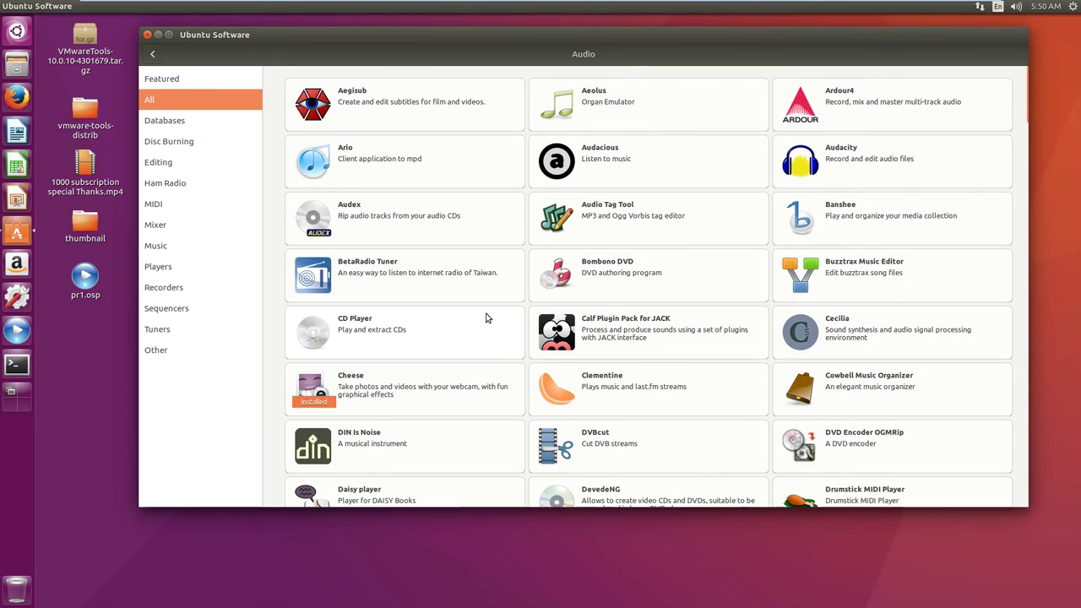
click(148, 35)
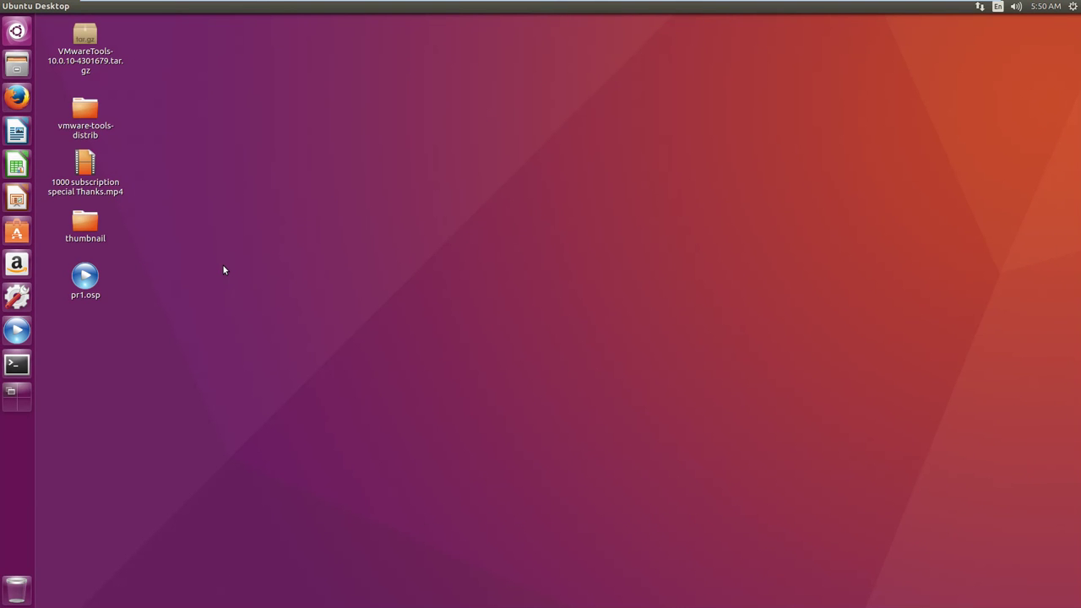
Open a terminal from the desktop, move its window toward the middle of the desktop, and close it
right_click(383, 171)
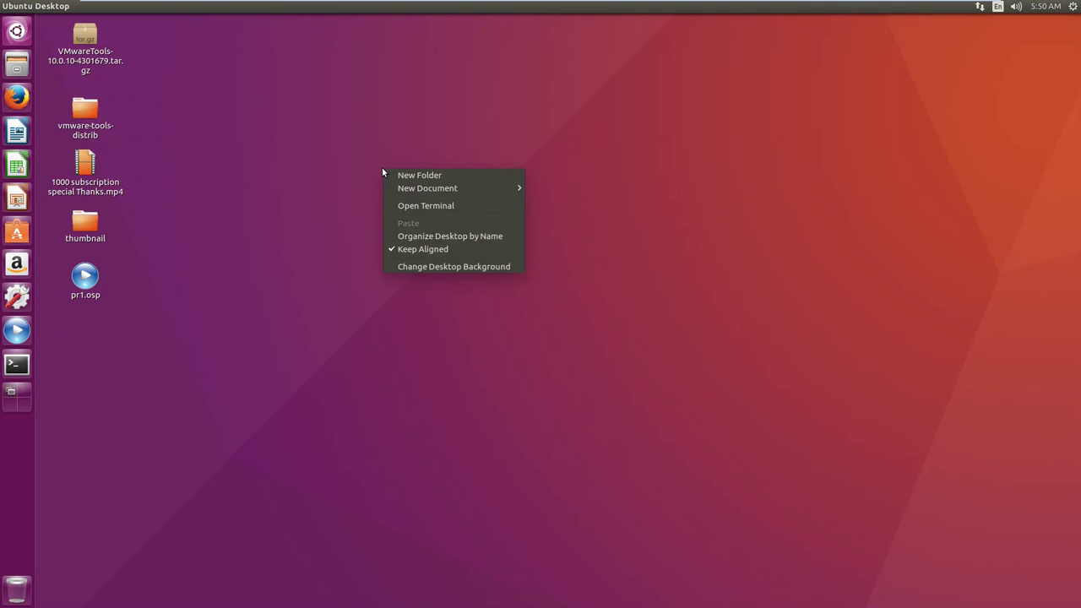
click(455, 207)
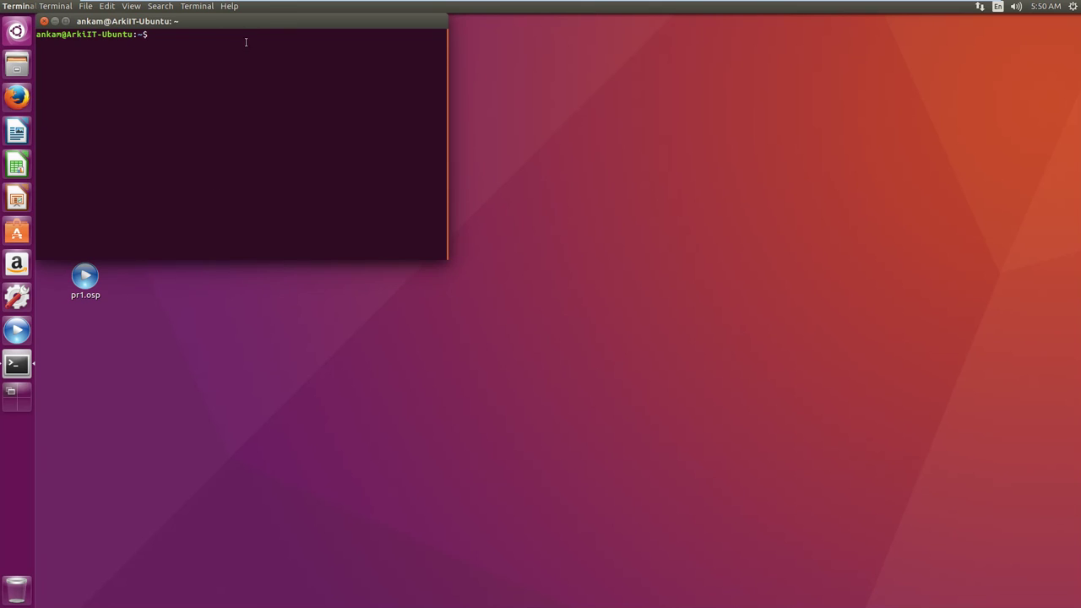
drag(244, 23, 430, 140)
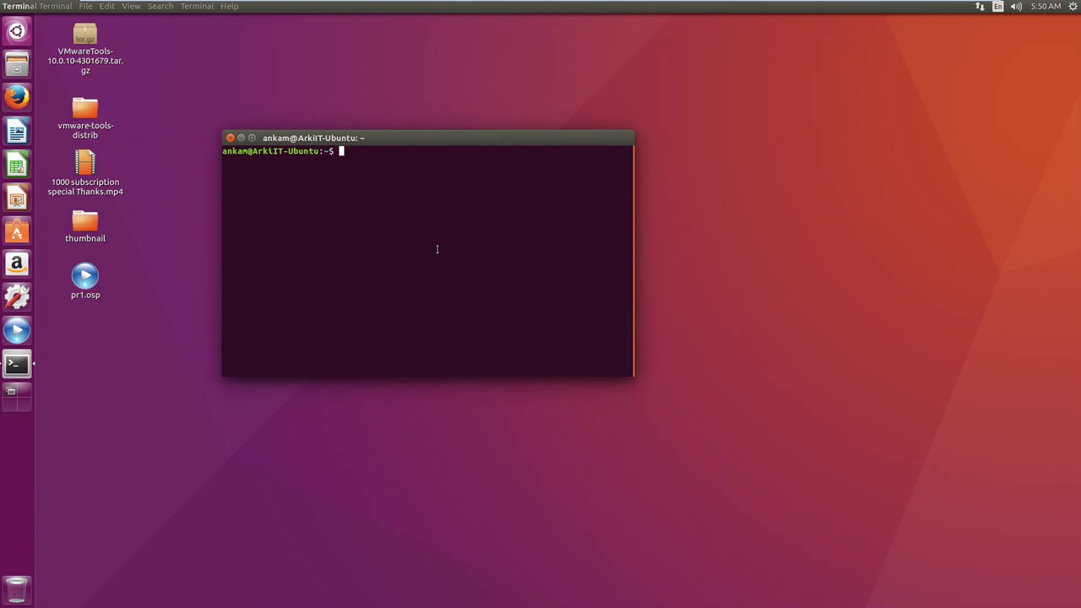
click(230, 138)
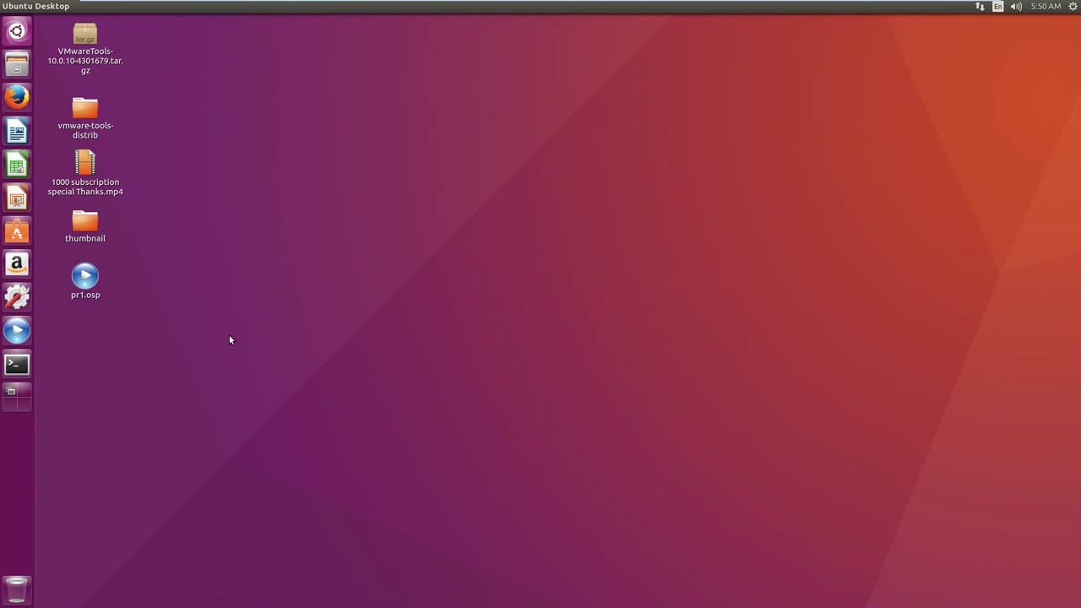
Unlock the Terminal application from the launcher
right_click(17, 368)
click(103, 397)
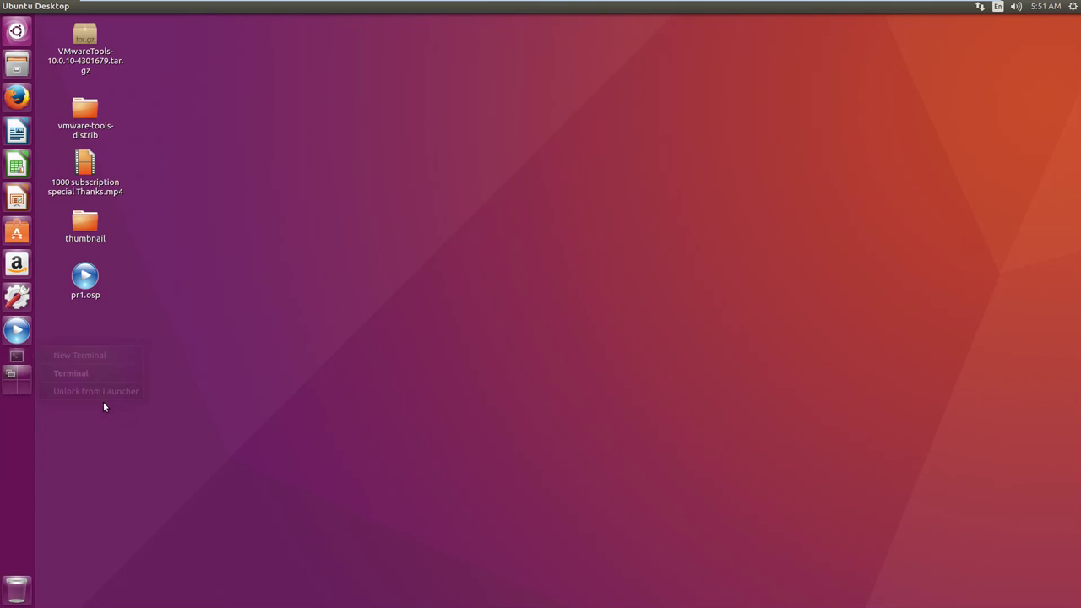
Open a terminal from the desktop and lock the running Terminal application to the launcher
right_click(347, 208)
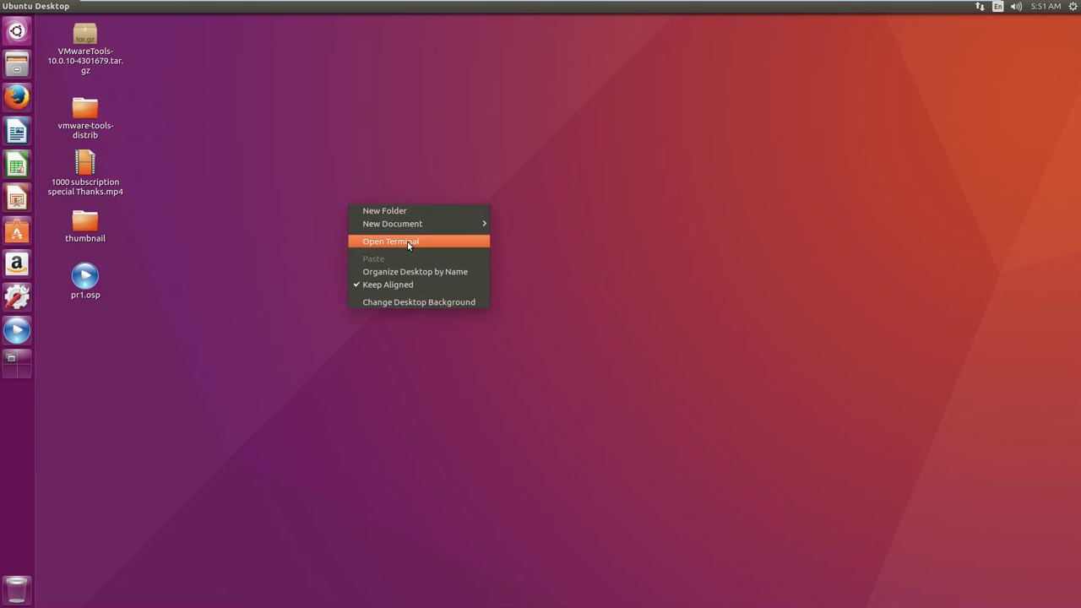
click(410, 241)
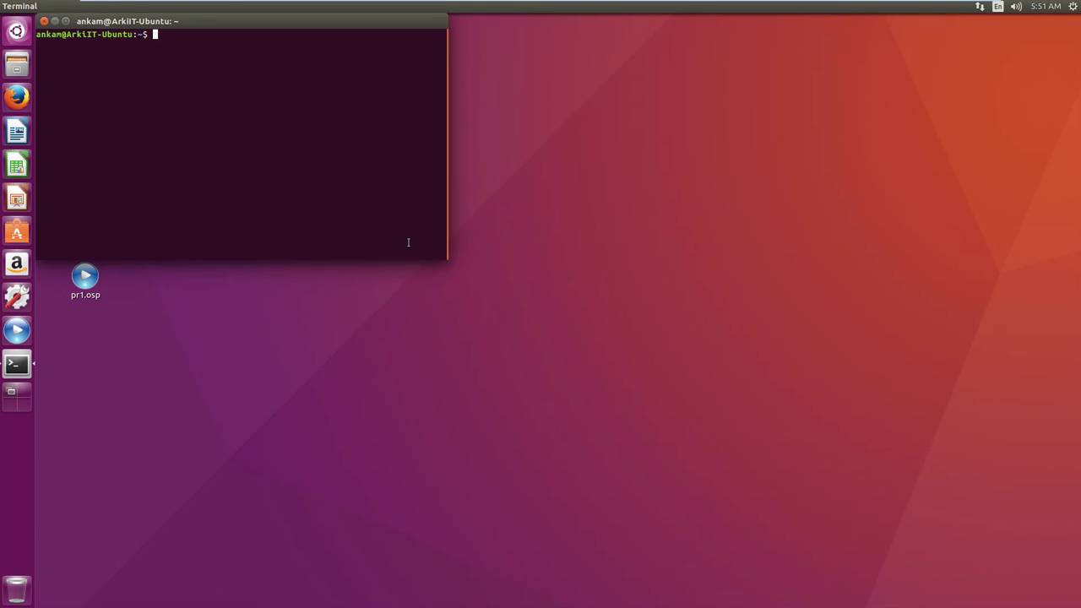
right_click(30, 364)
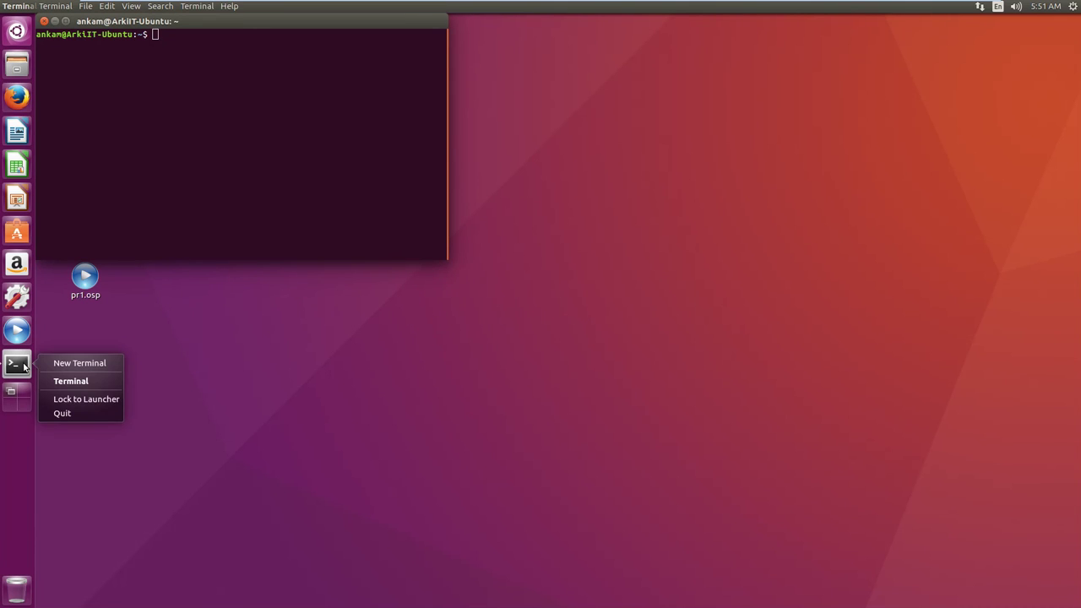
click(101, 403)
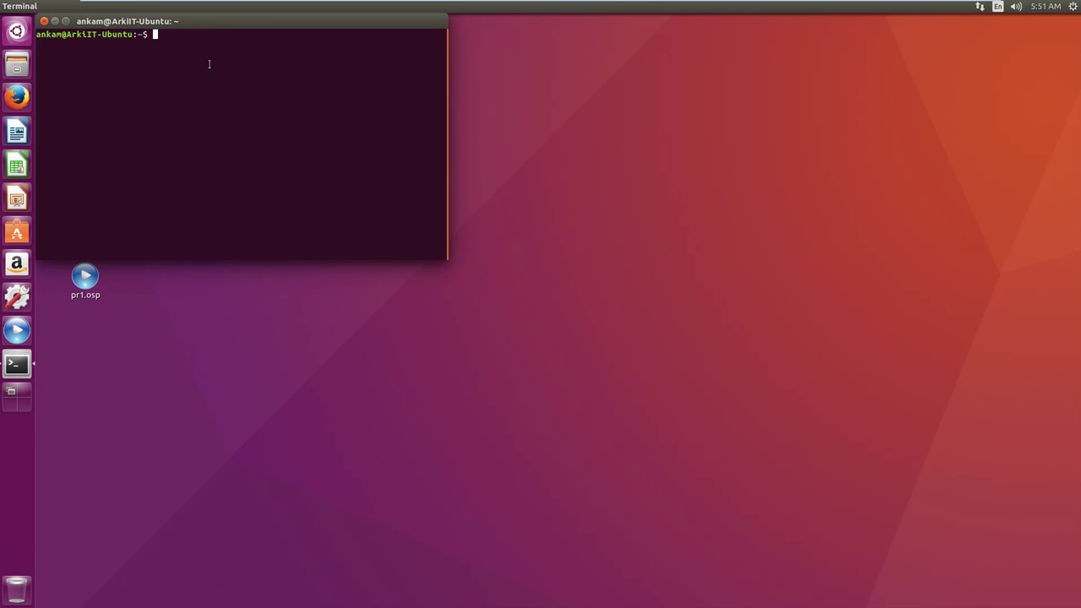
Move the terminal window toward the middle of the desktop and close it
drag(231, 22, 464, 123)
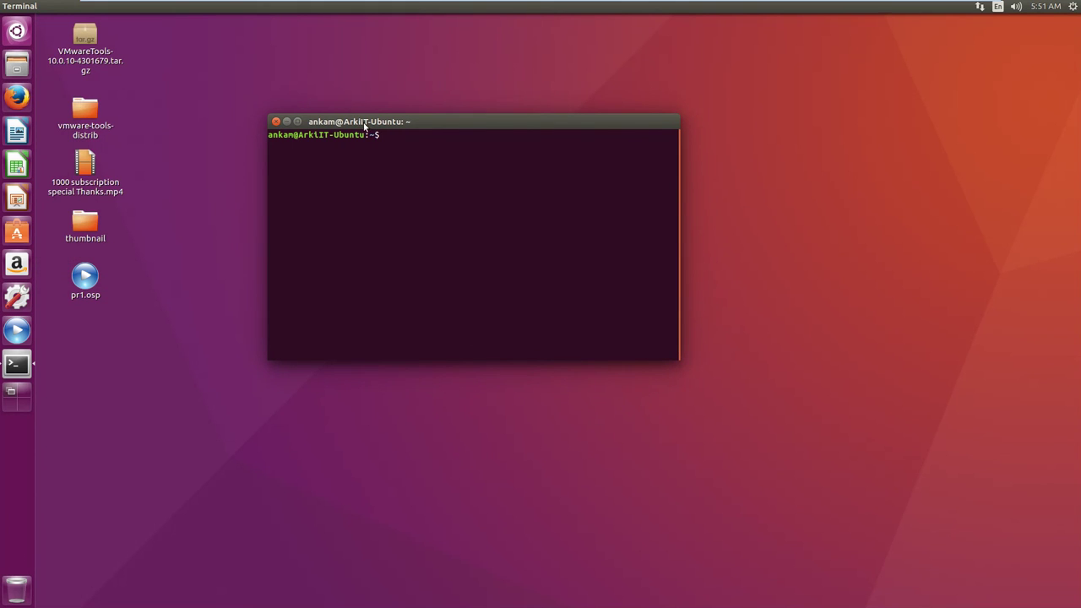
click(276, 123)
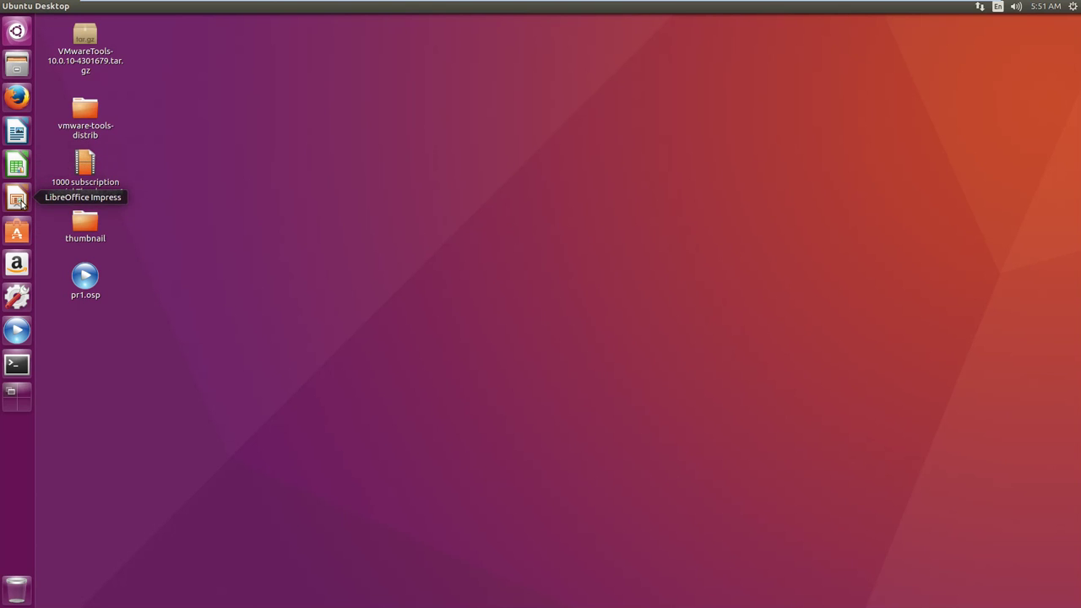
Open LibreOffice Calc from the launcher to view its blank spreadsheet, and close it
click(16, 165)
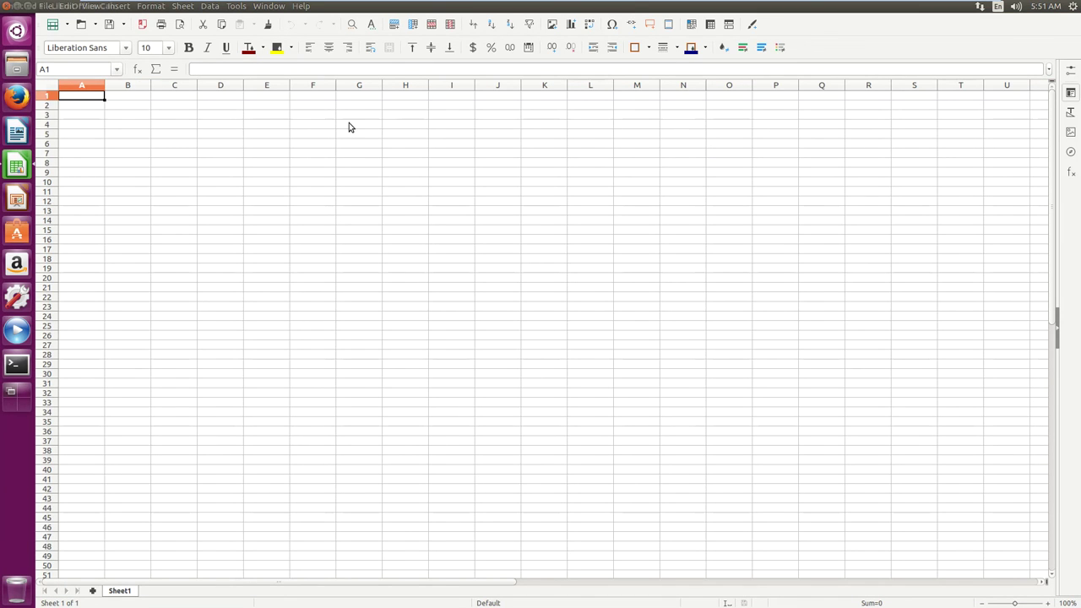
click(6, 6)
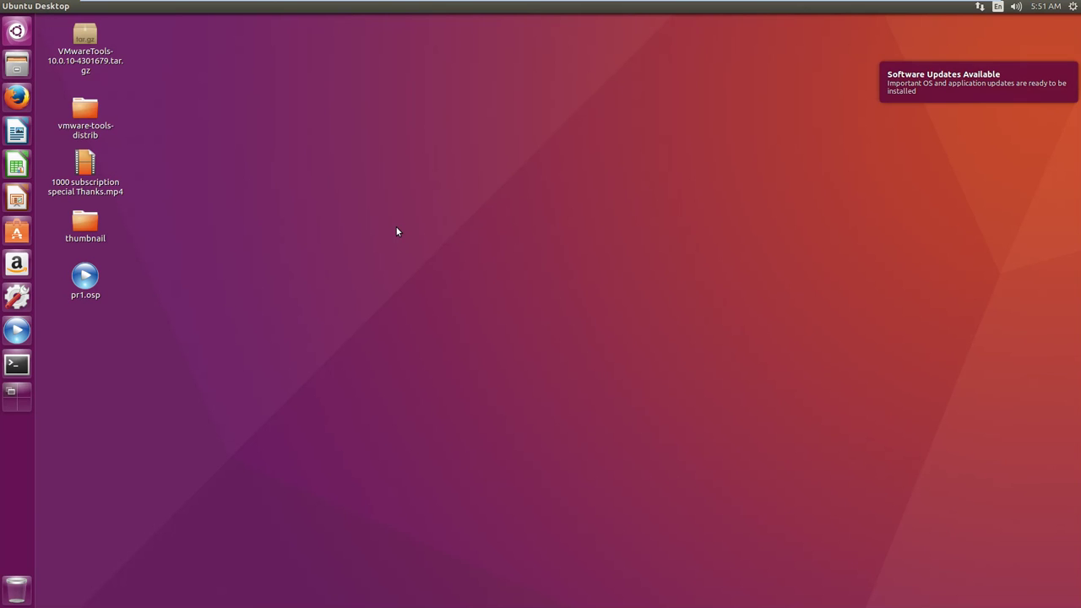
right_click(388, 208)
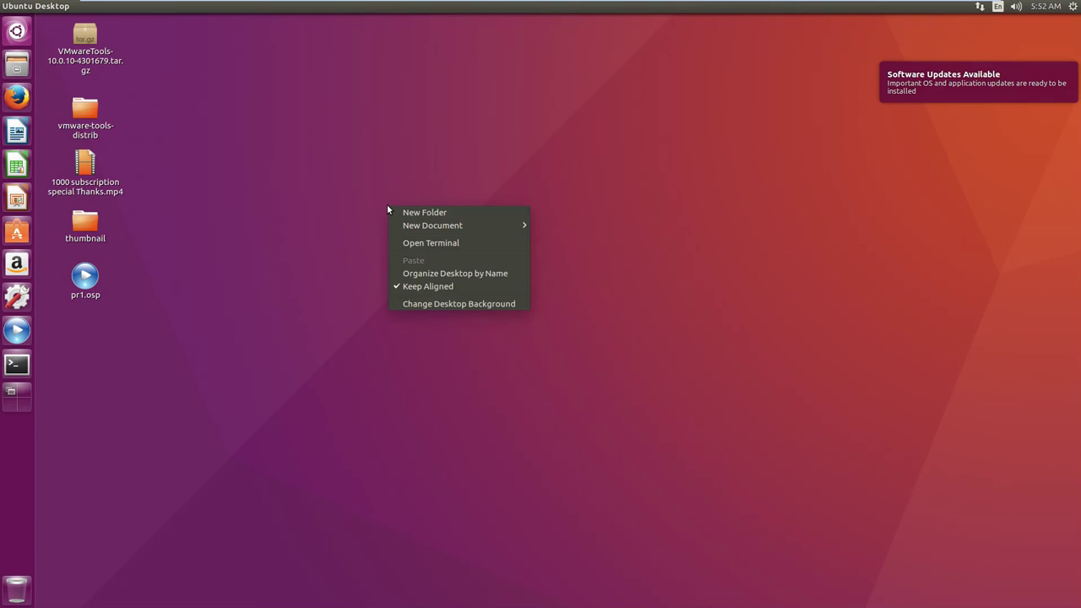
click(330, 249)
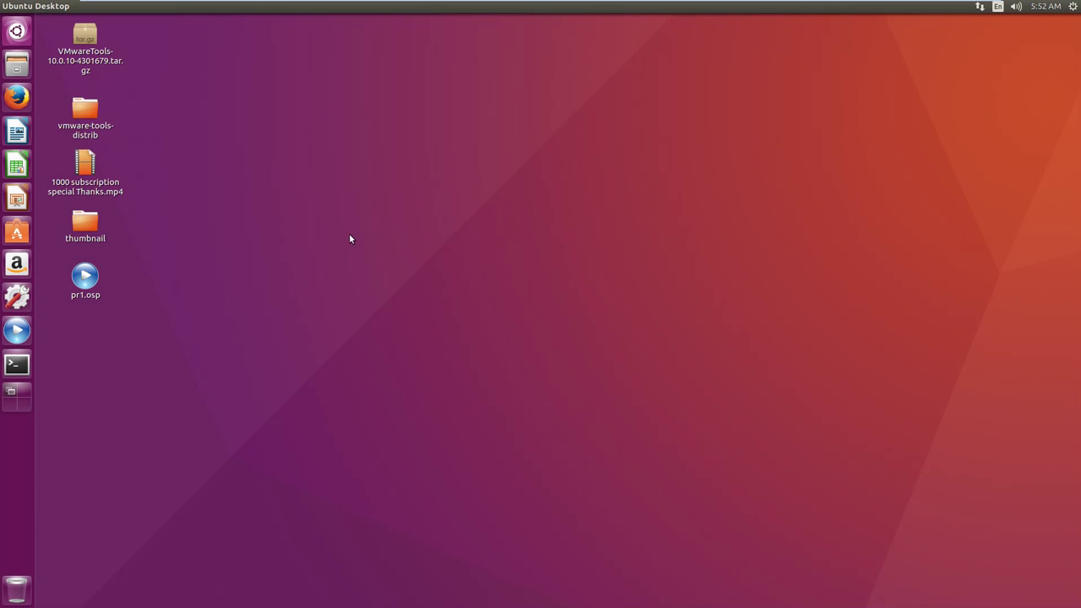
Search the computer for "gedi" and open the Text Editor application
key(super)
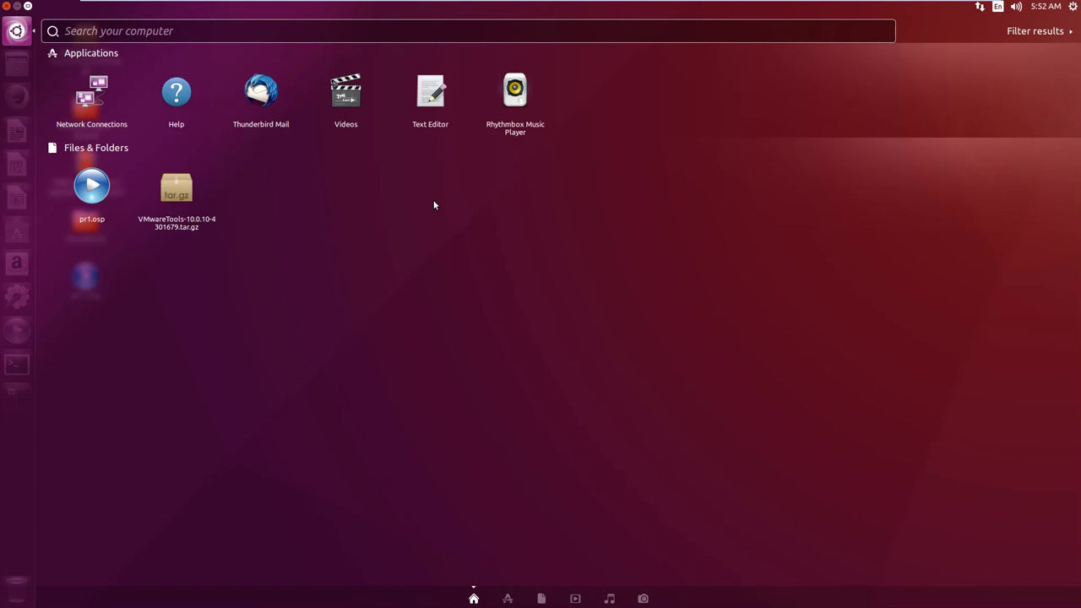
text(gedi)
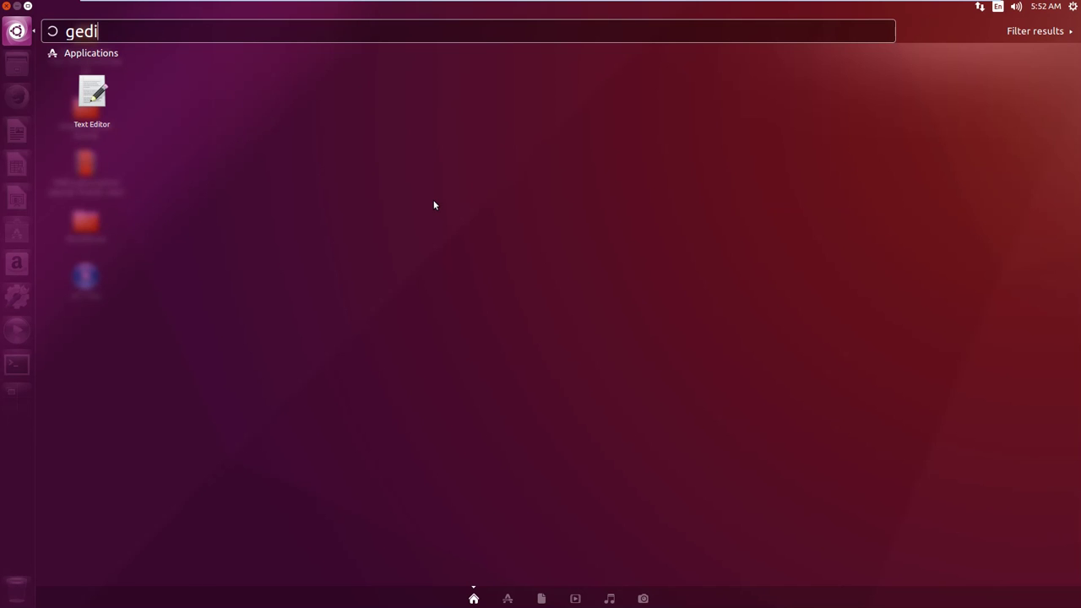
click(107, 94)
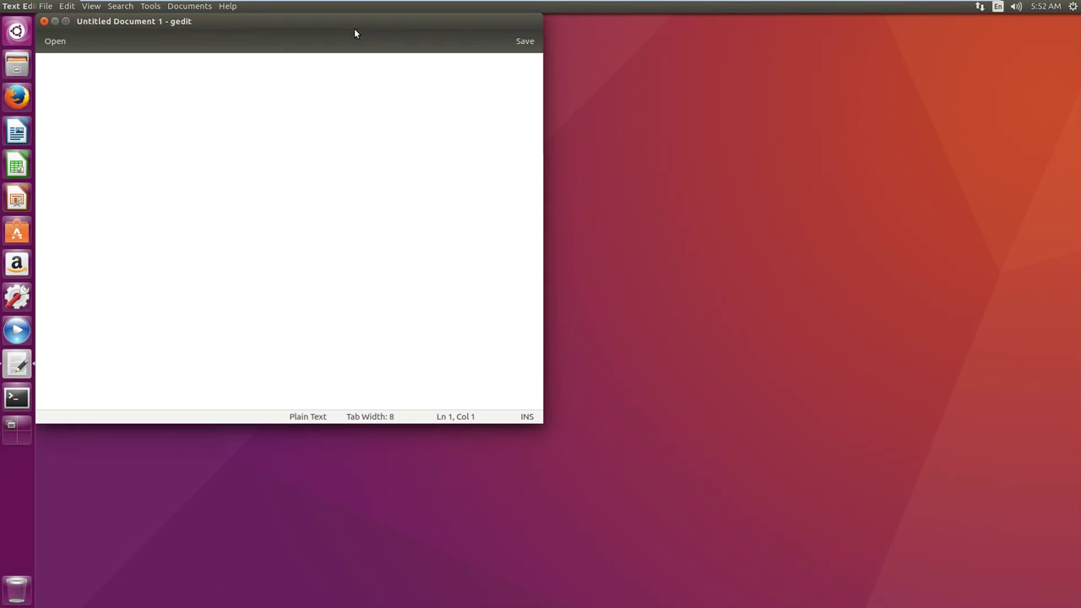
Move the gedit window with the blank document toward the middle of the desktop and close it
drag(326, 26, 523, 148)
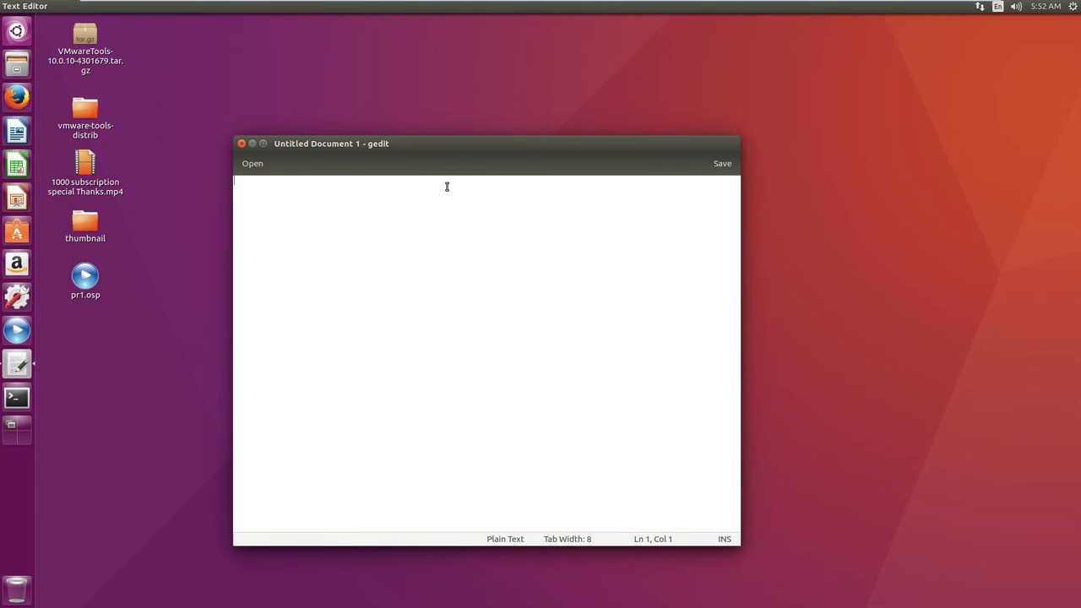
drag(455, 149, 387, 116)
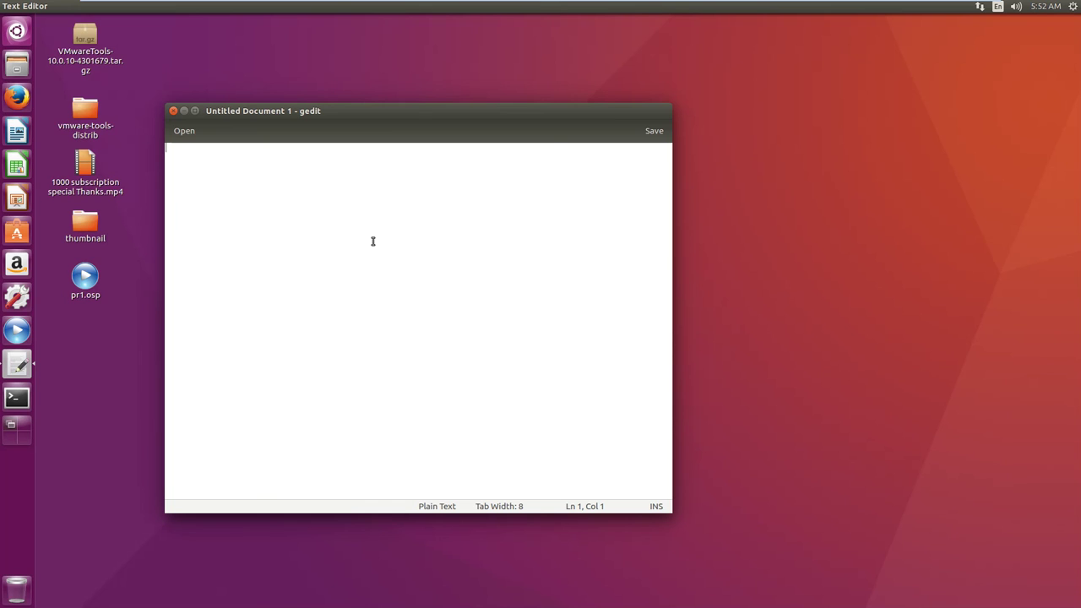
click(174, 112)
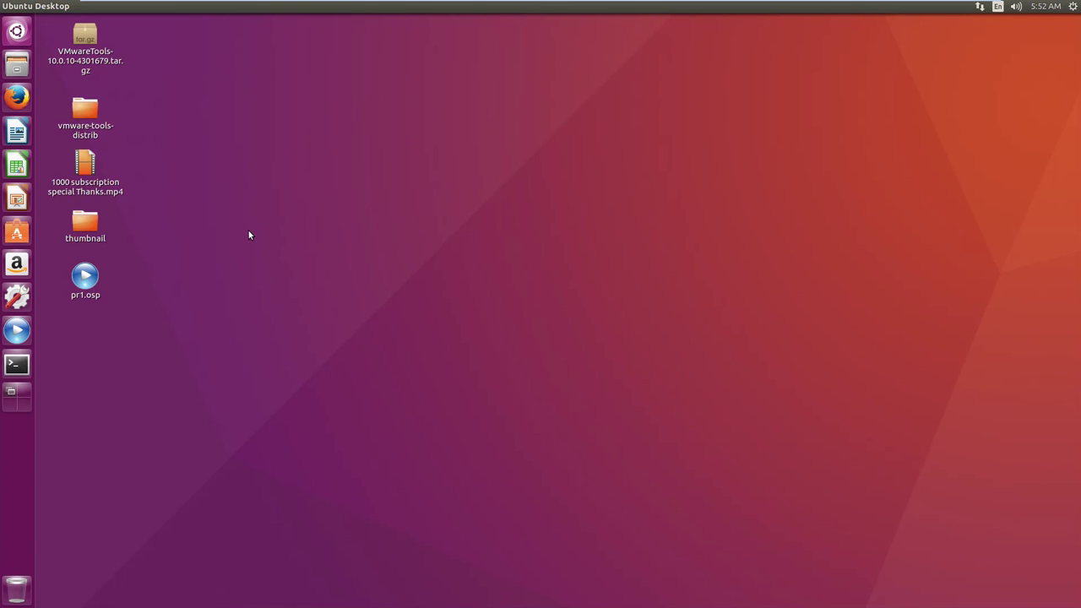